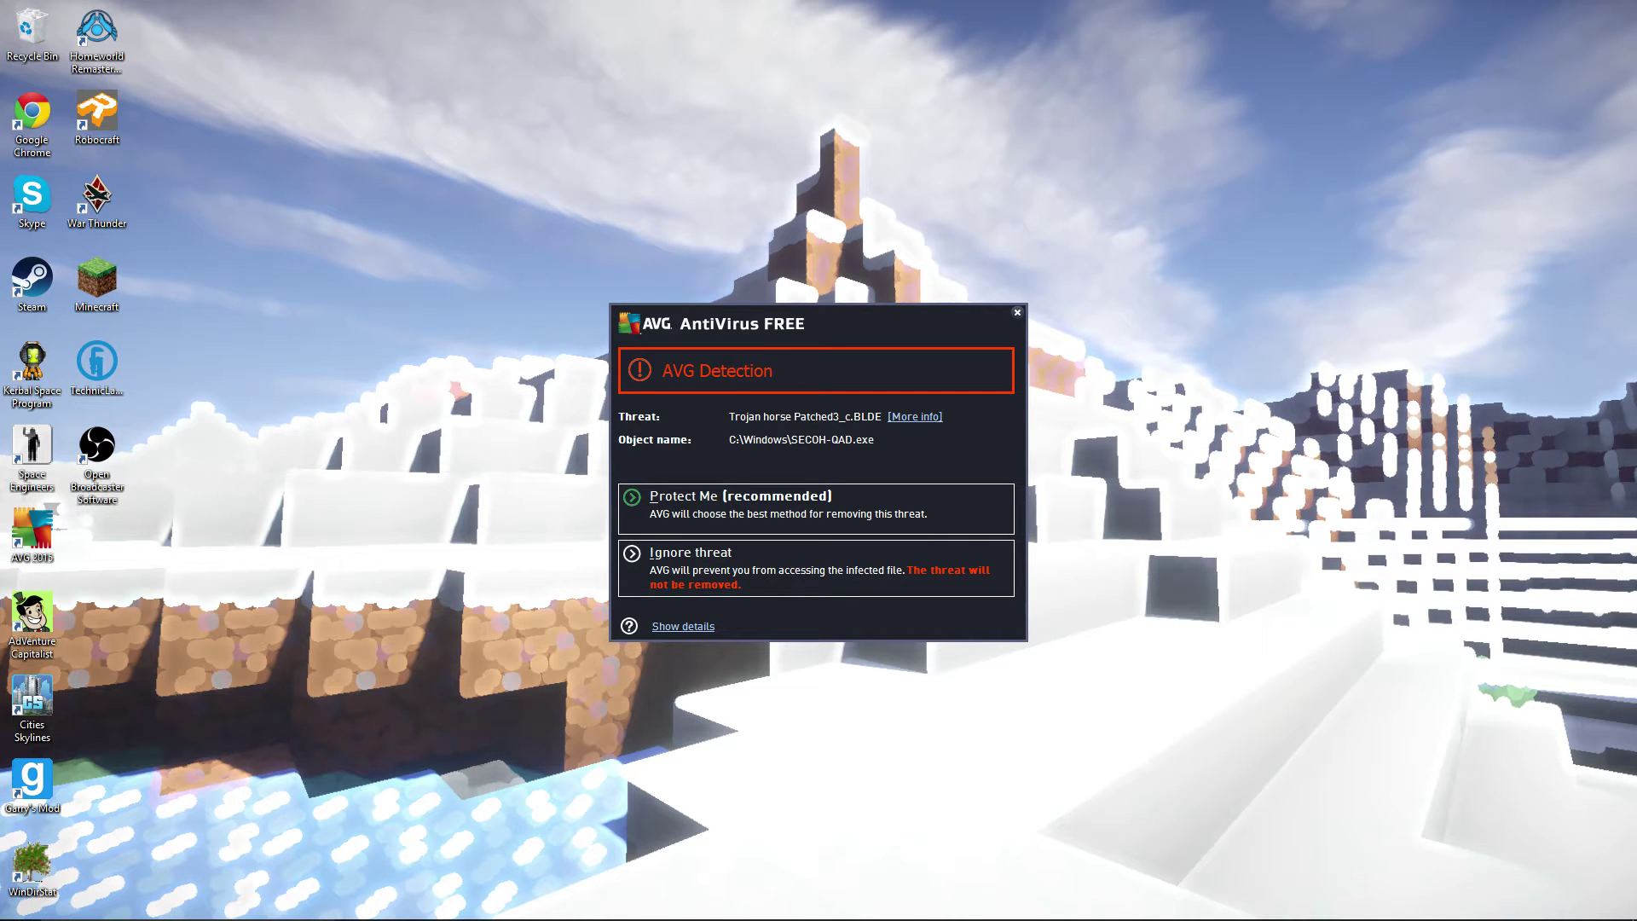
Reposition the AVG detection alert near the centre of the screen.
drag(292, 107, 366, 179)
drag(348, 122, 1044, 669)
drag(1341, 778, 499, 166)
drag(402, 149, 433, 245)
drag(600, 432, 497, 248)
drag(676, 243, 1171, 724)
drag(918, 322, 546, 184)
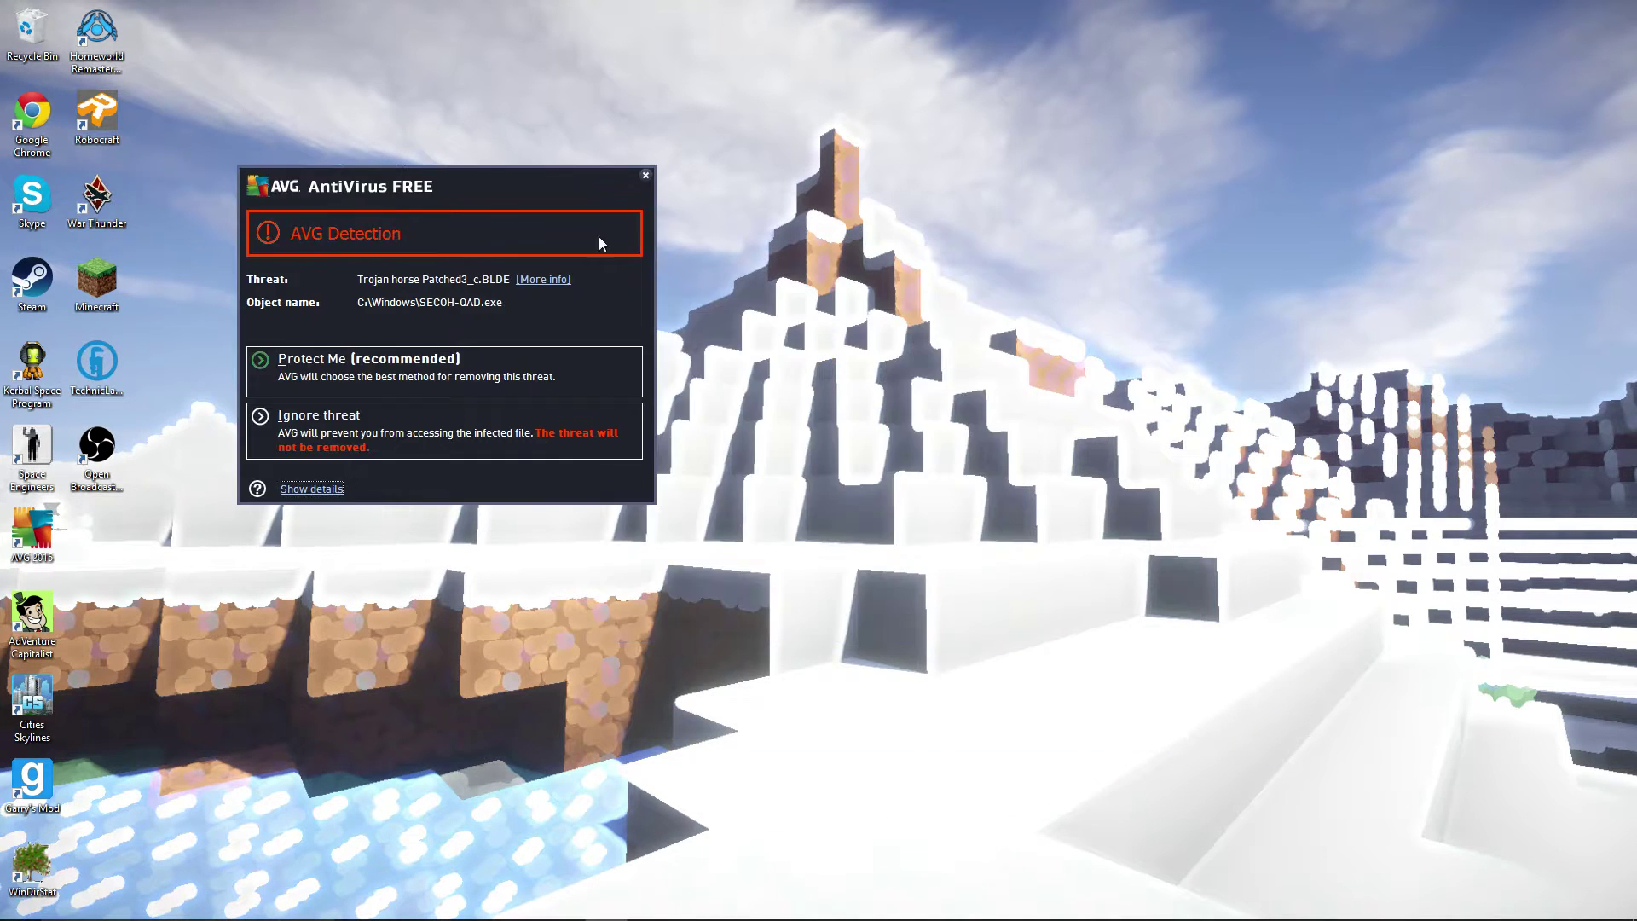
drag(442, 186, 651, 340)
drag(563, 241, 954, 583)
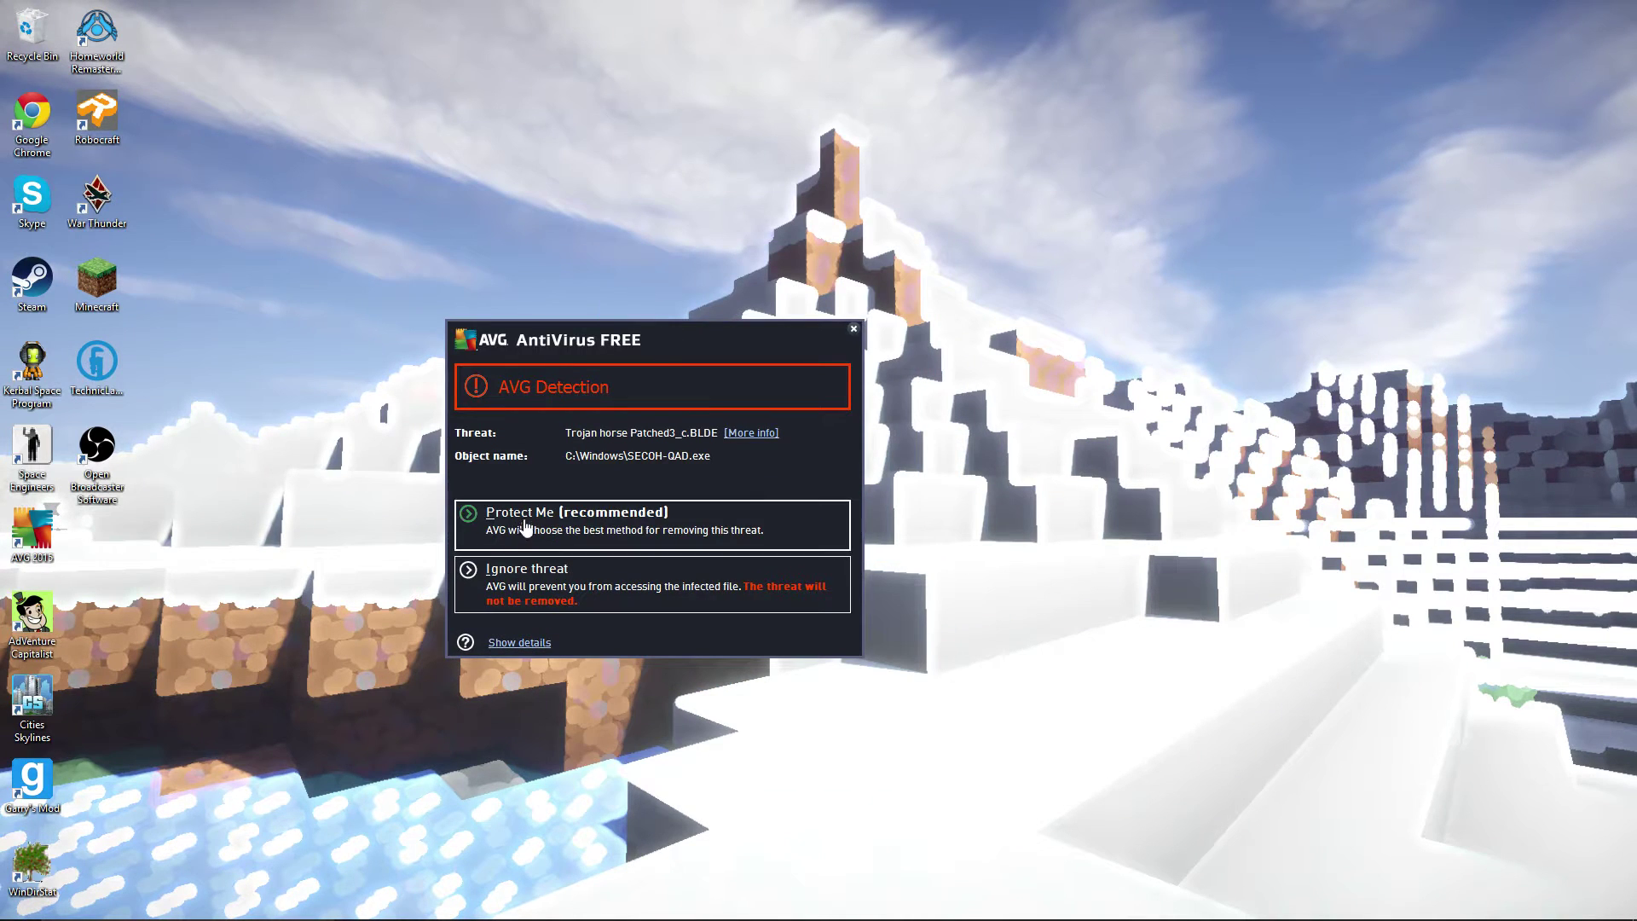
drag(626, 343, 790, 256)
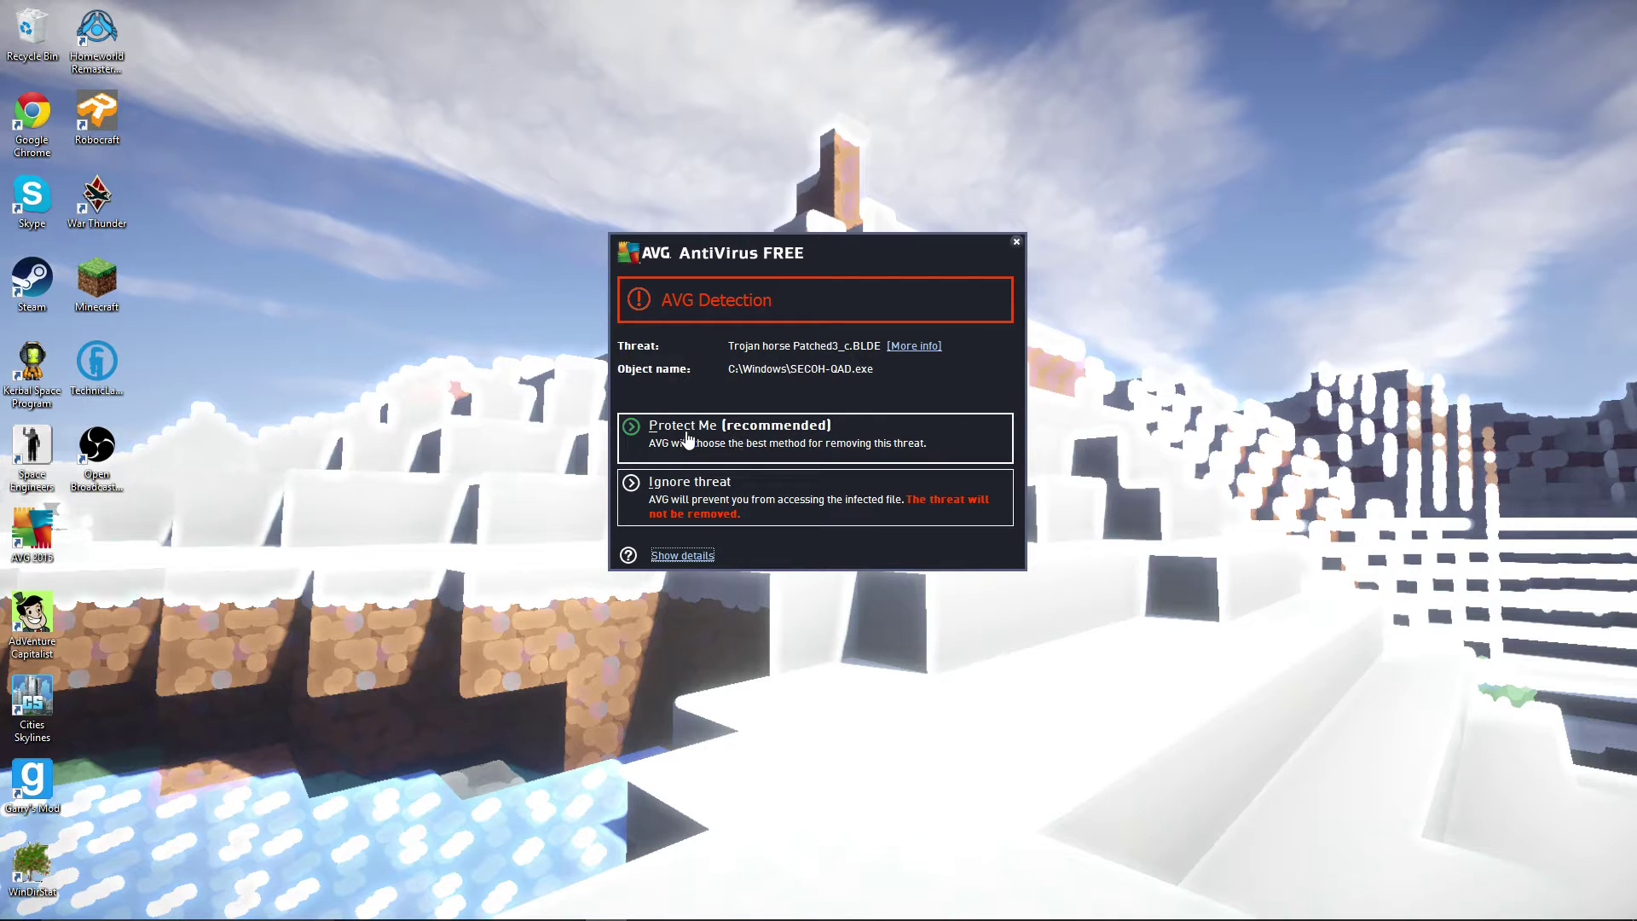
Launch Task Manager from the taskbar, place it beside the AVG alert and make it taller.
right_click(743, 909)
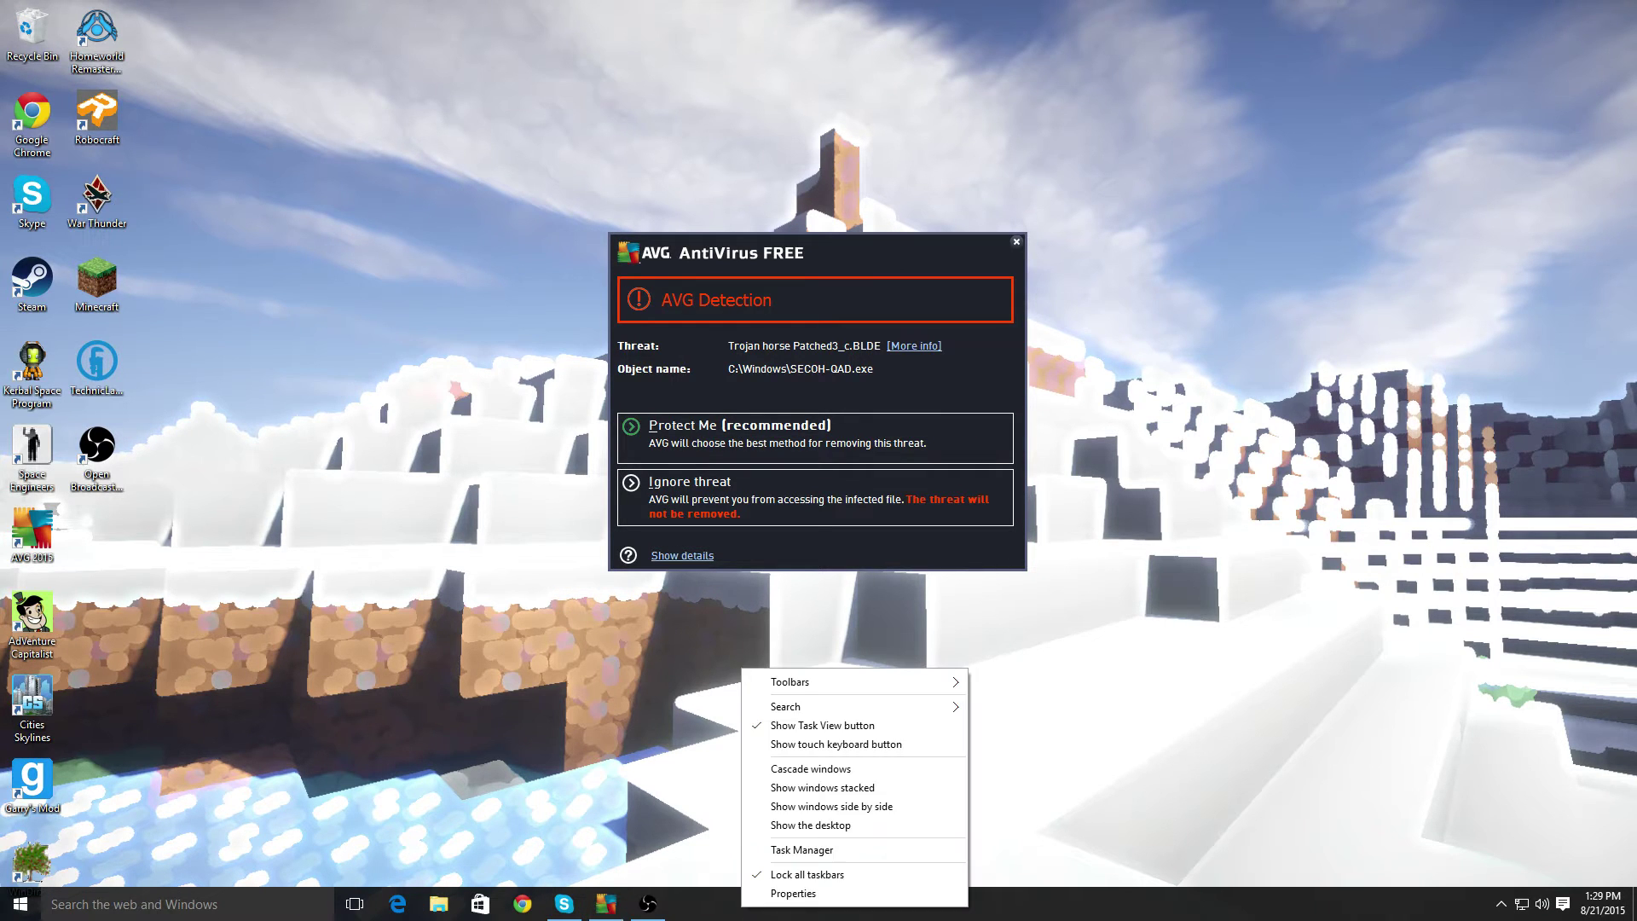
click(810, 850)
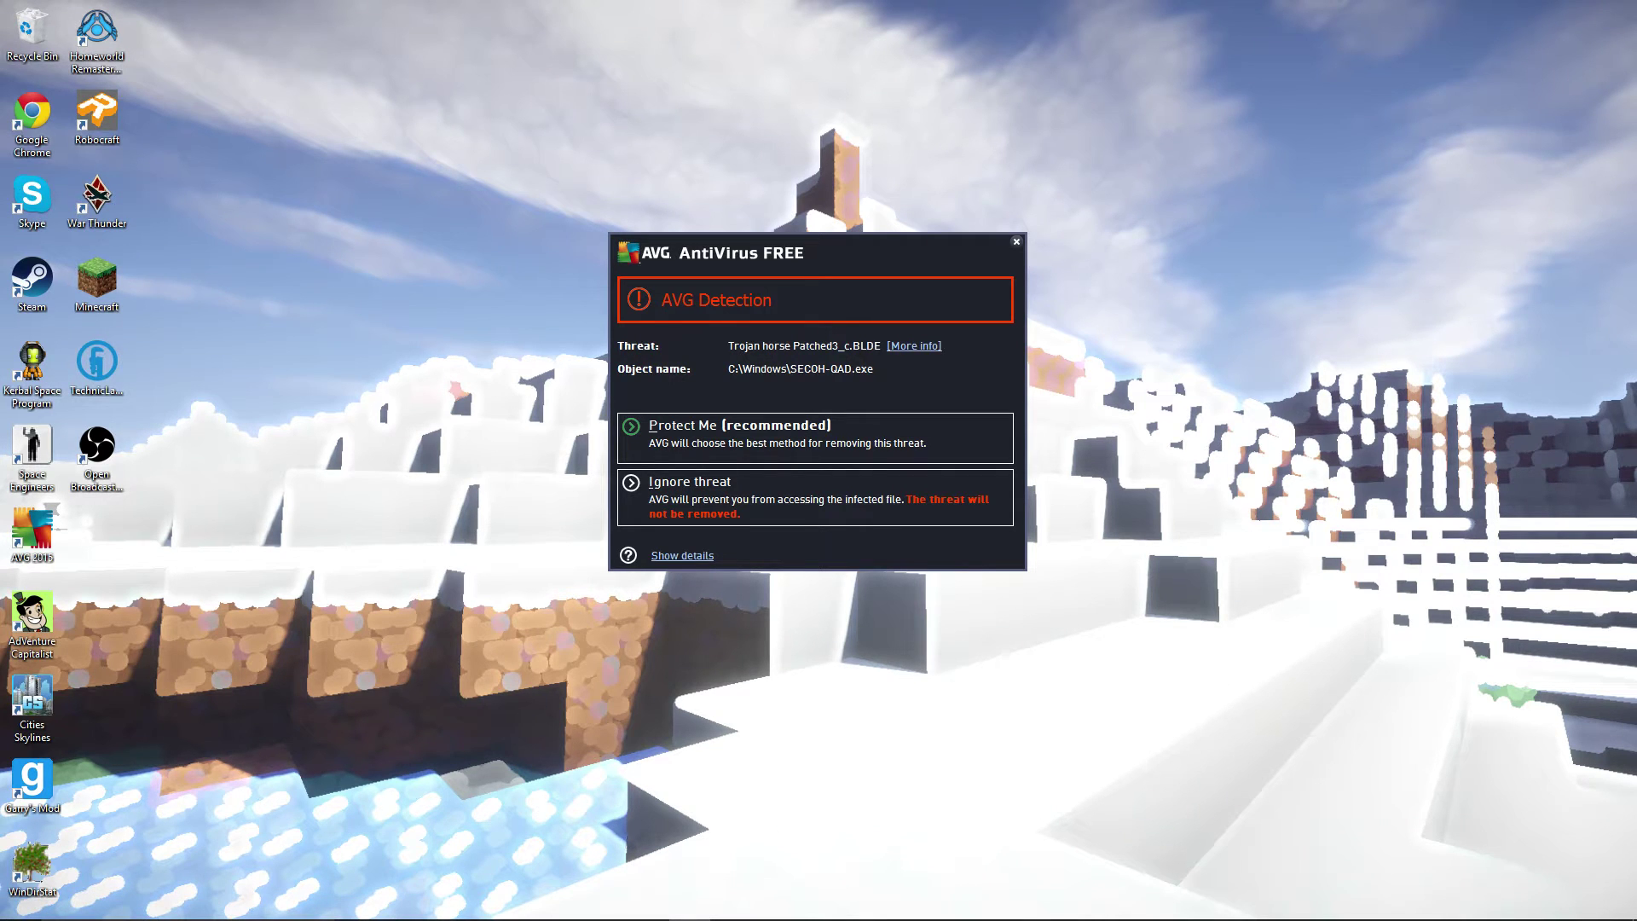
drag(548, 208, 1272, 162)
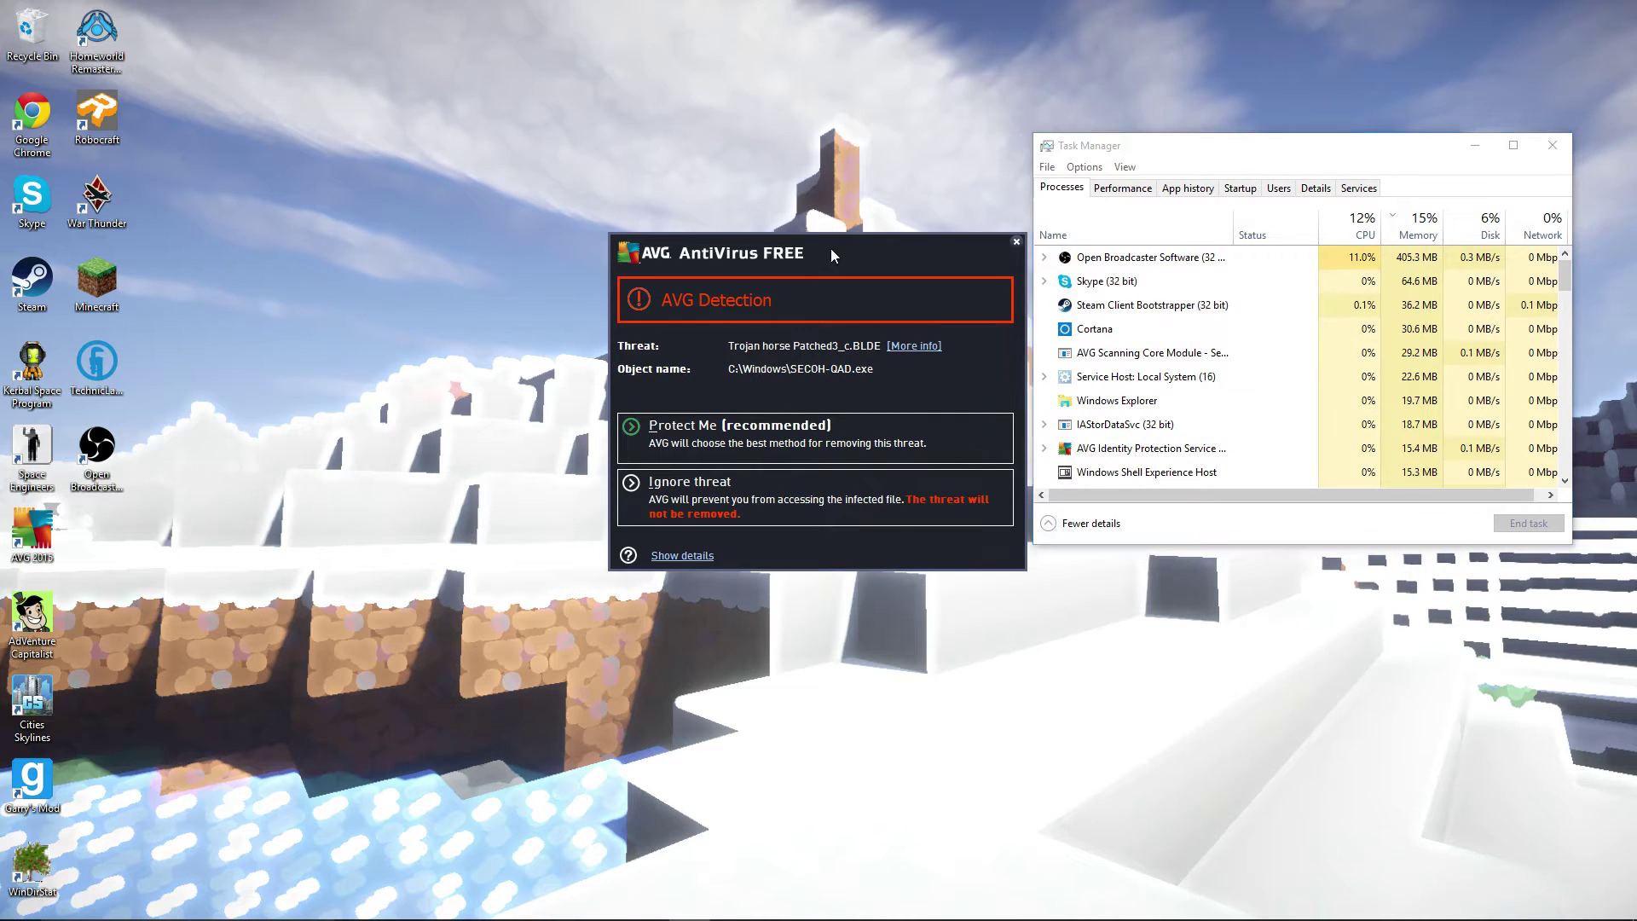
drag(827, 253, 387, 61)
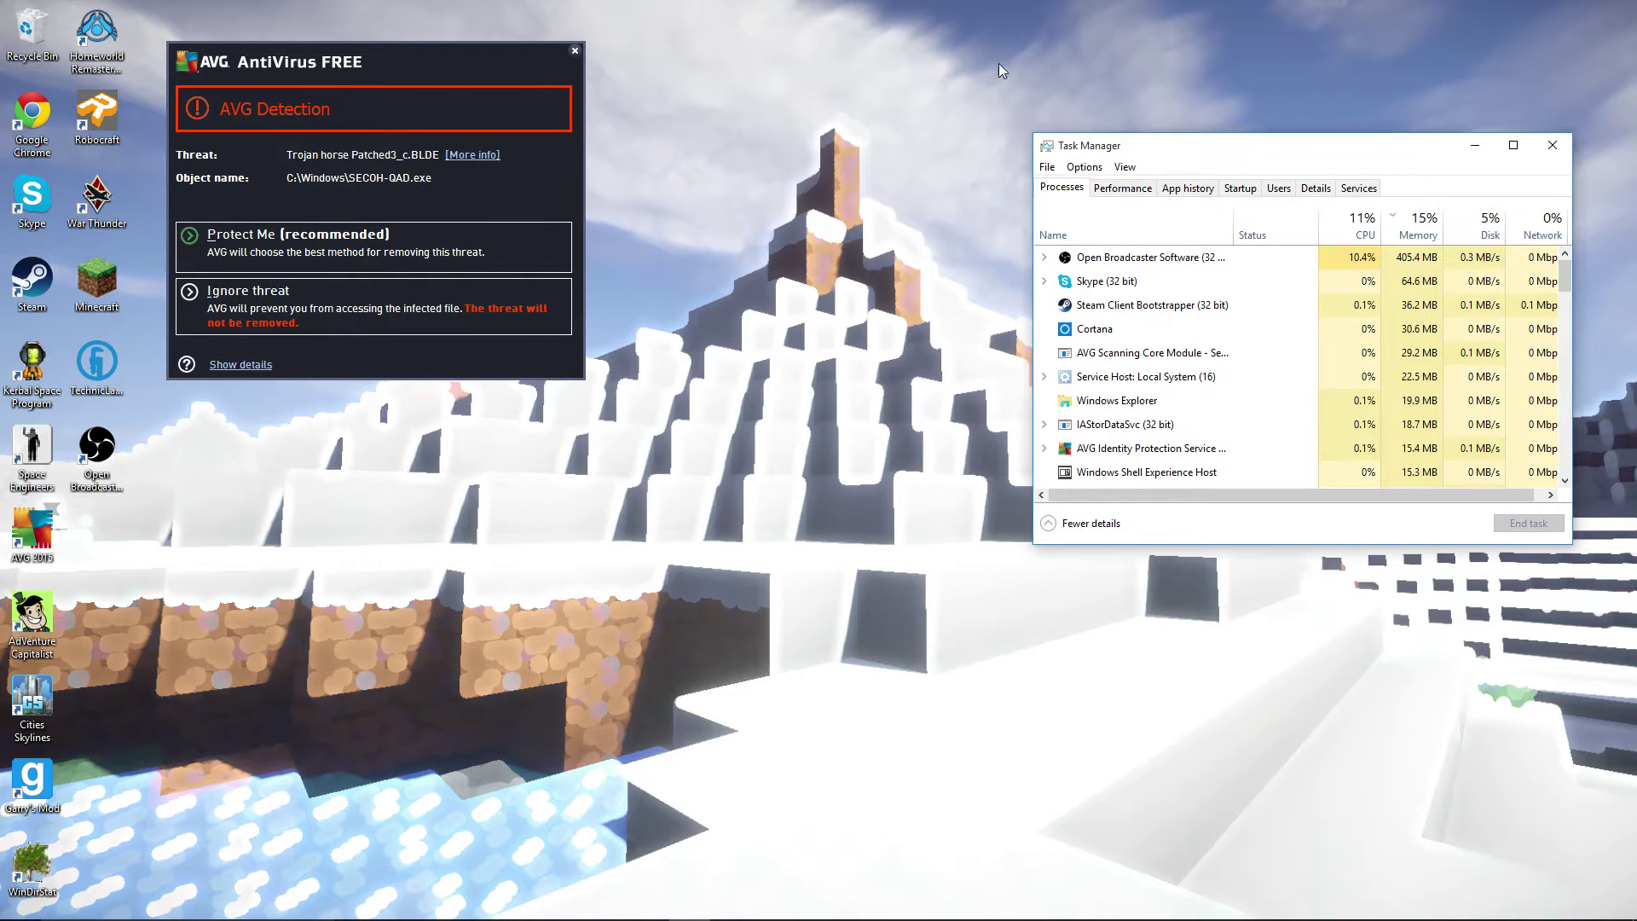
drag(1201, 150, 894, 34)
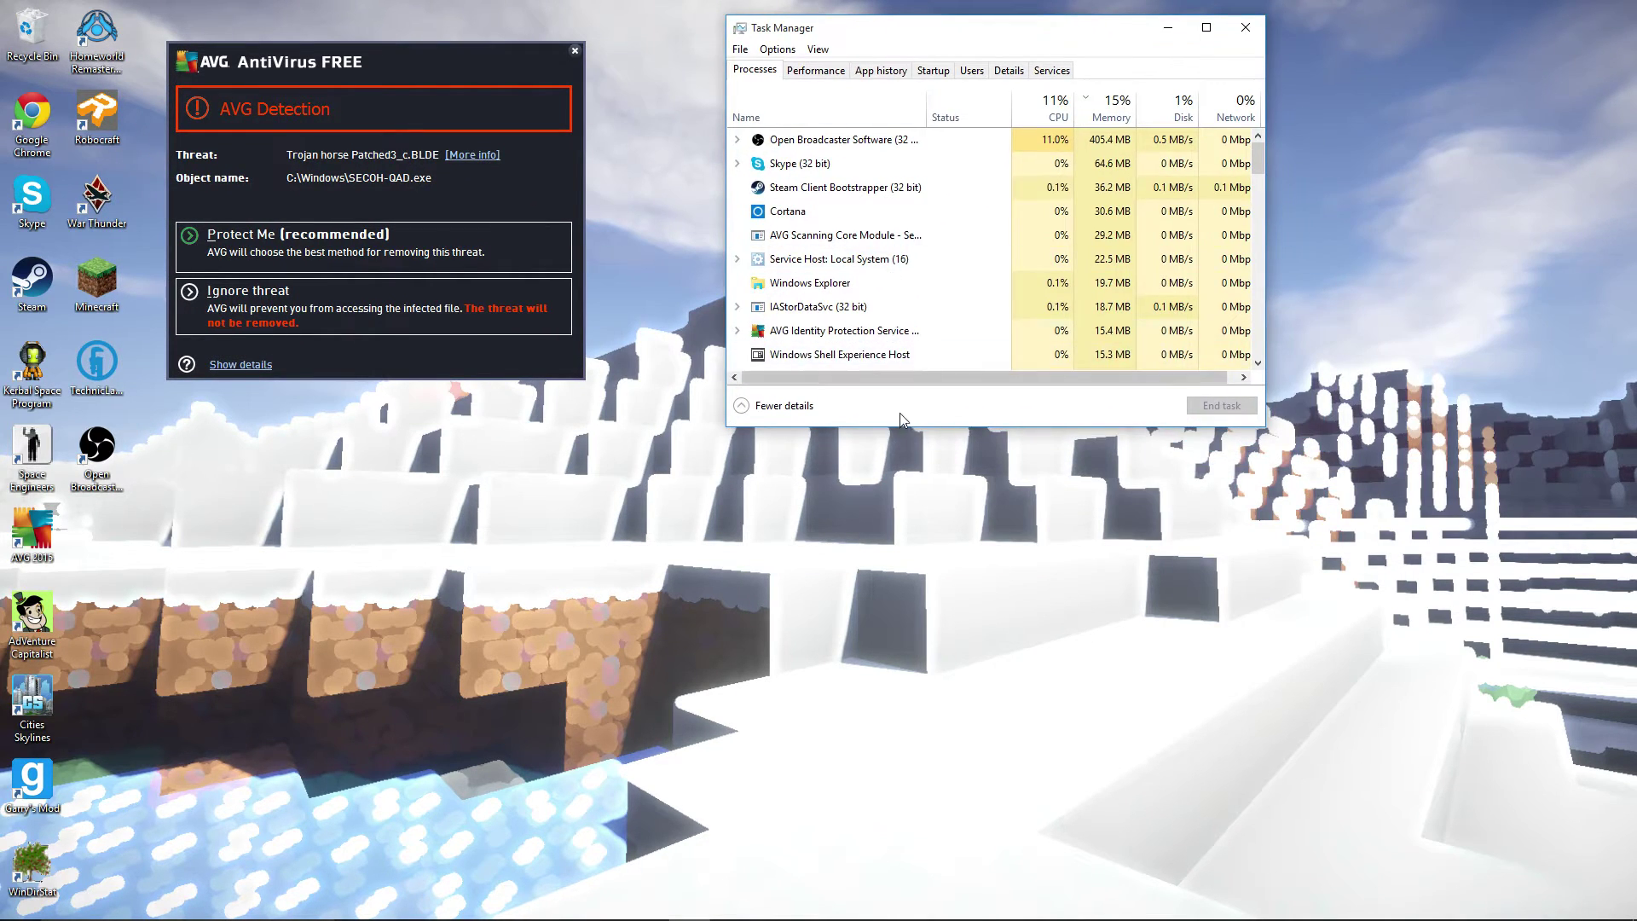
drag(902, 429, 895, 862)
Sort Task Manager's processes by Name and scroll through the list.
click(816, 97)
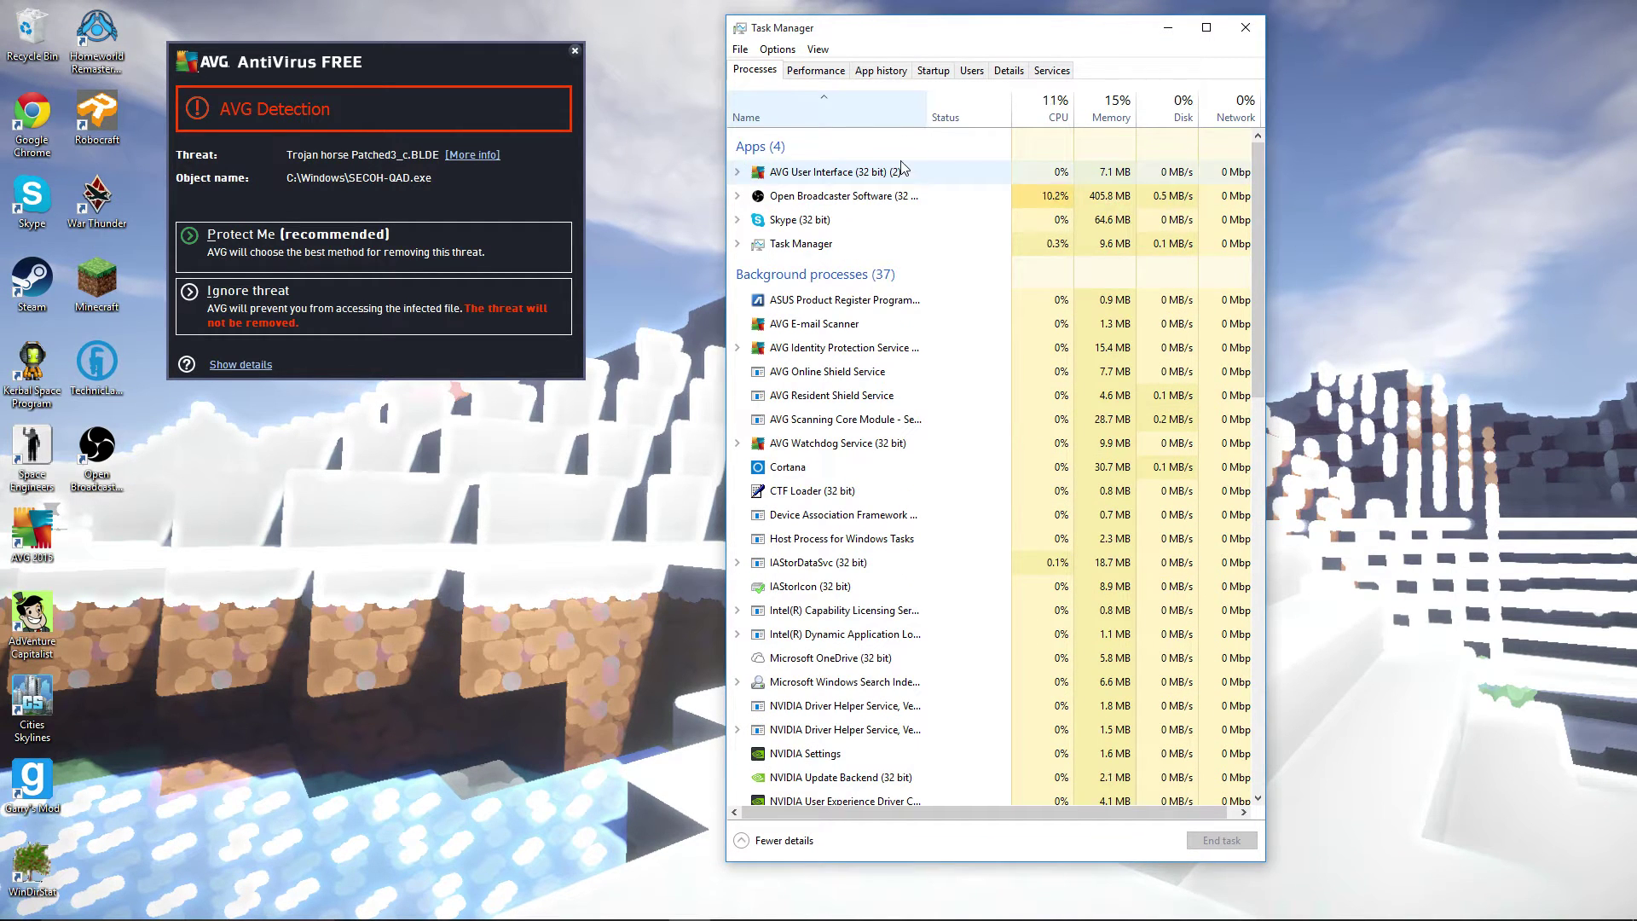
scroll(940, 483, down, 6)
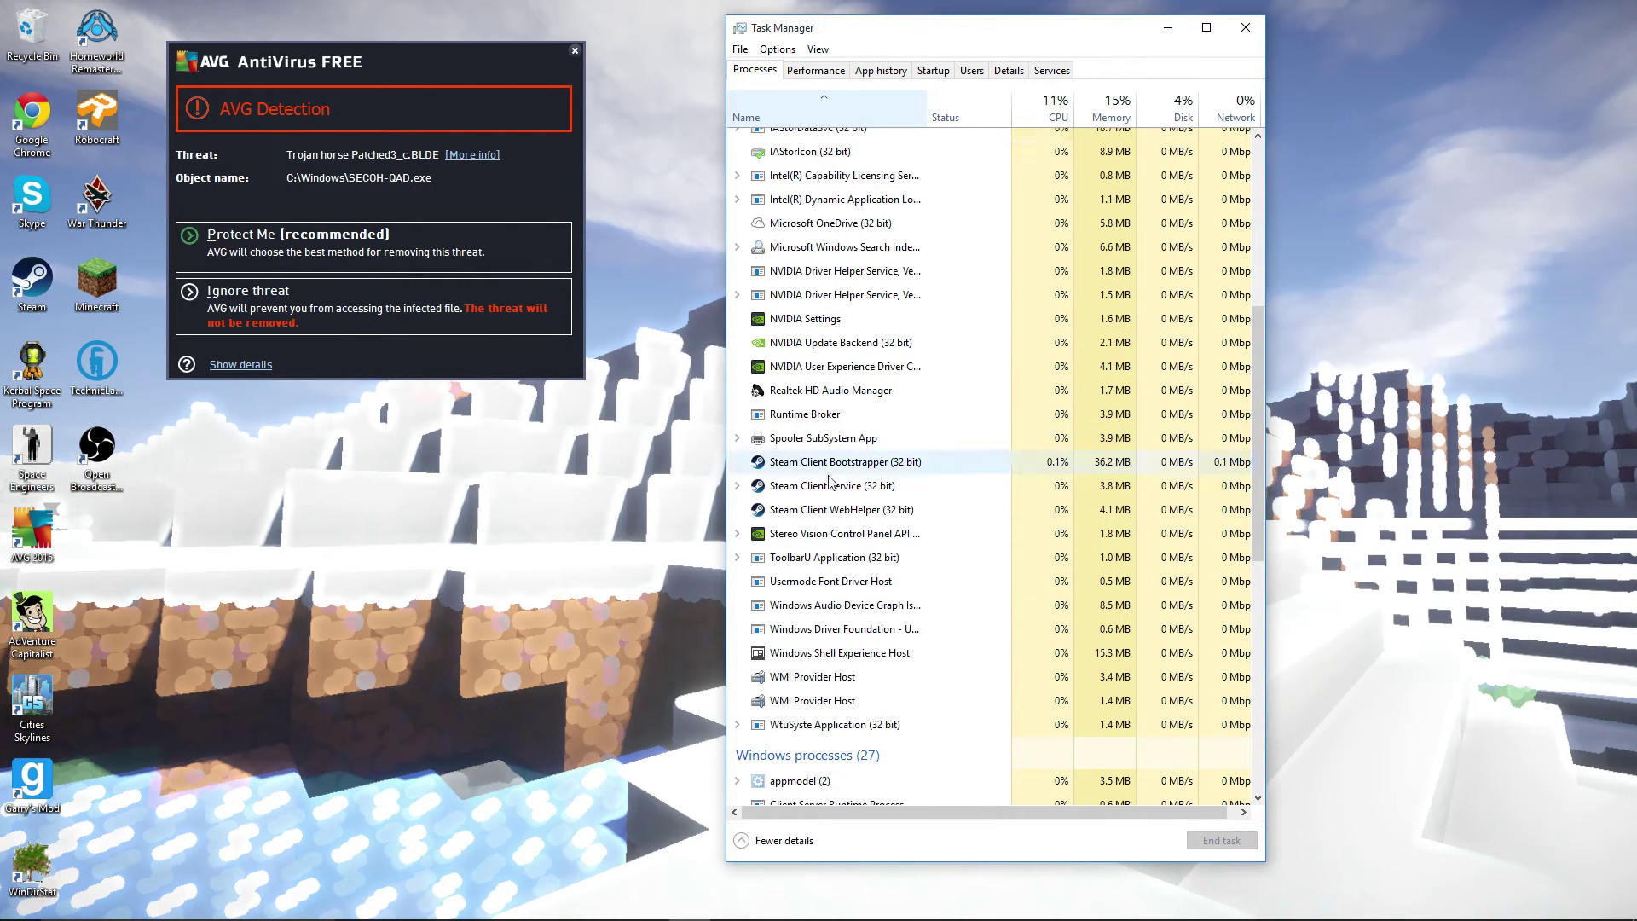
scroll(830, 523, down, 7)
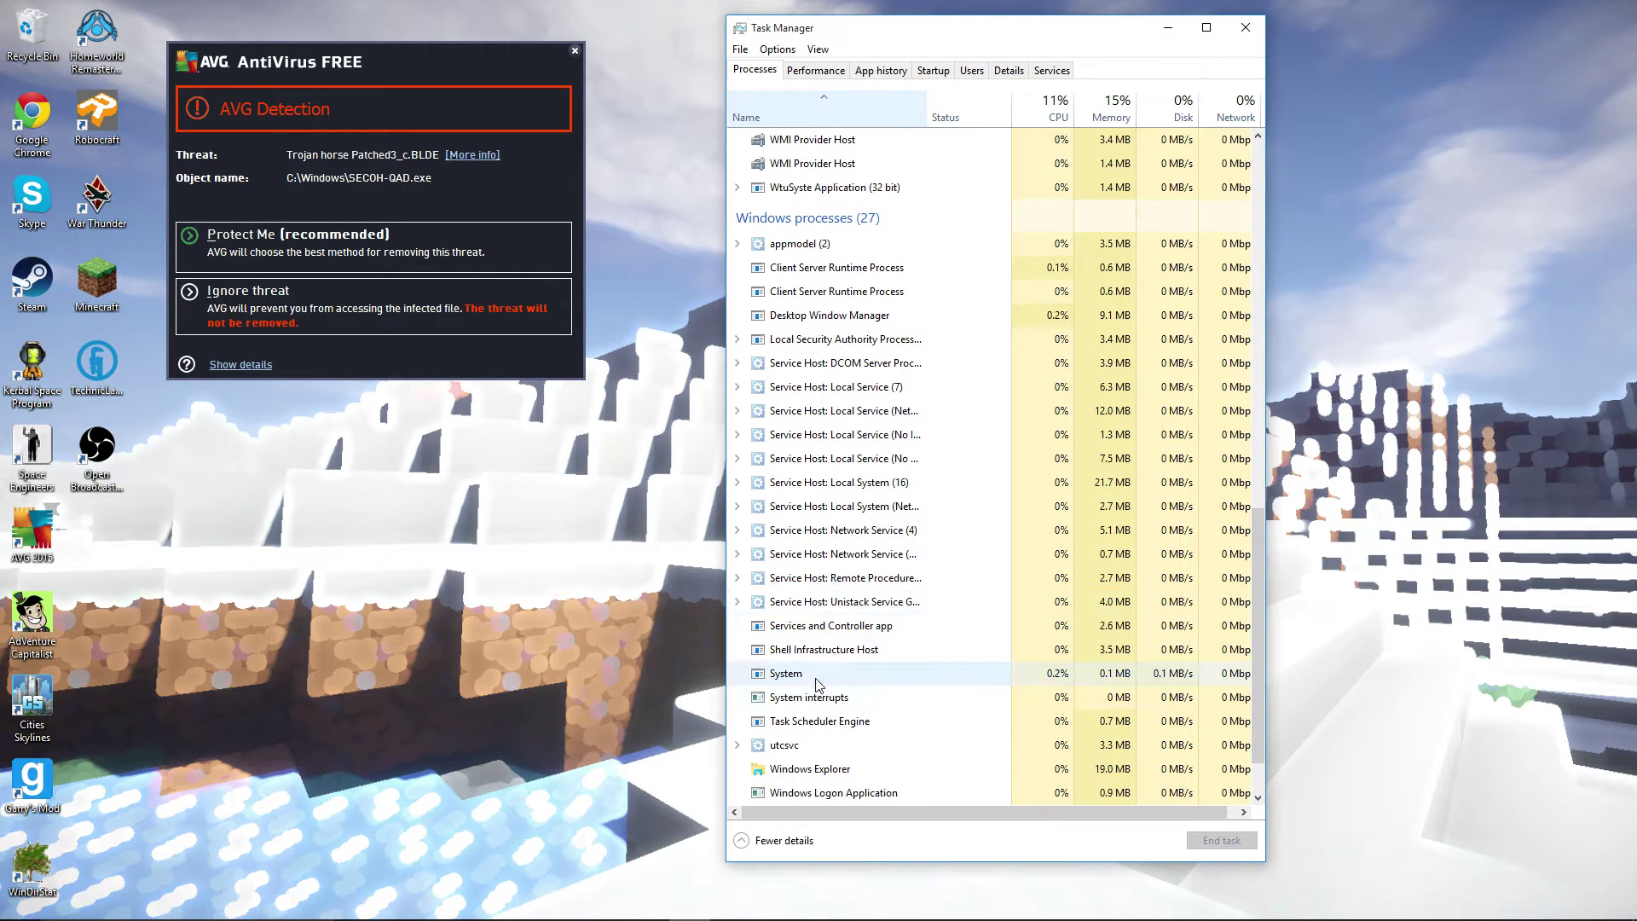
scroll(823, 627, down, 1)
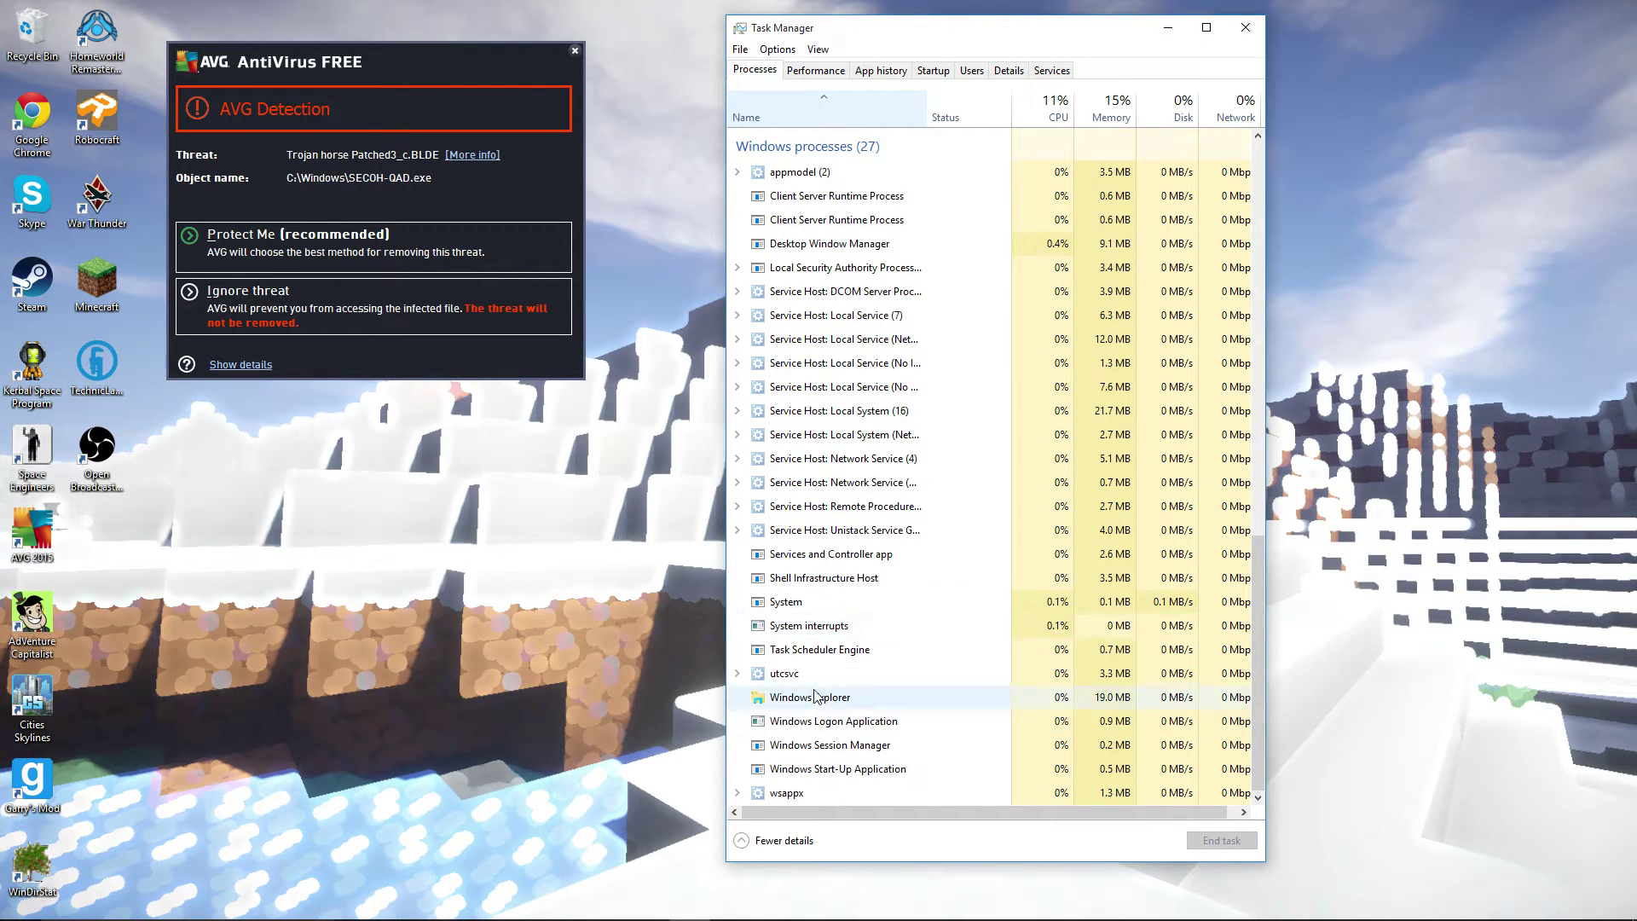
scroll(832, 512, up, 11)
scroll(843, 294, up, 4)
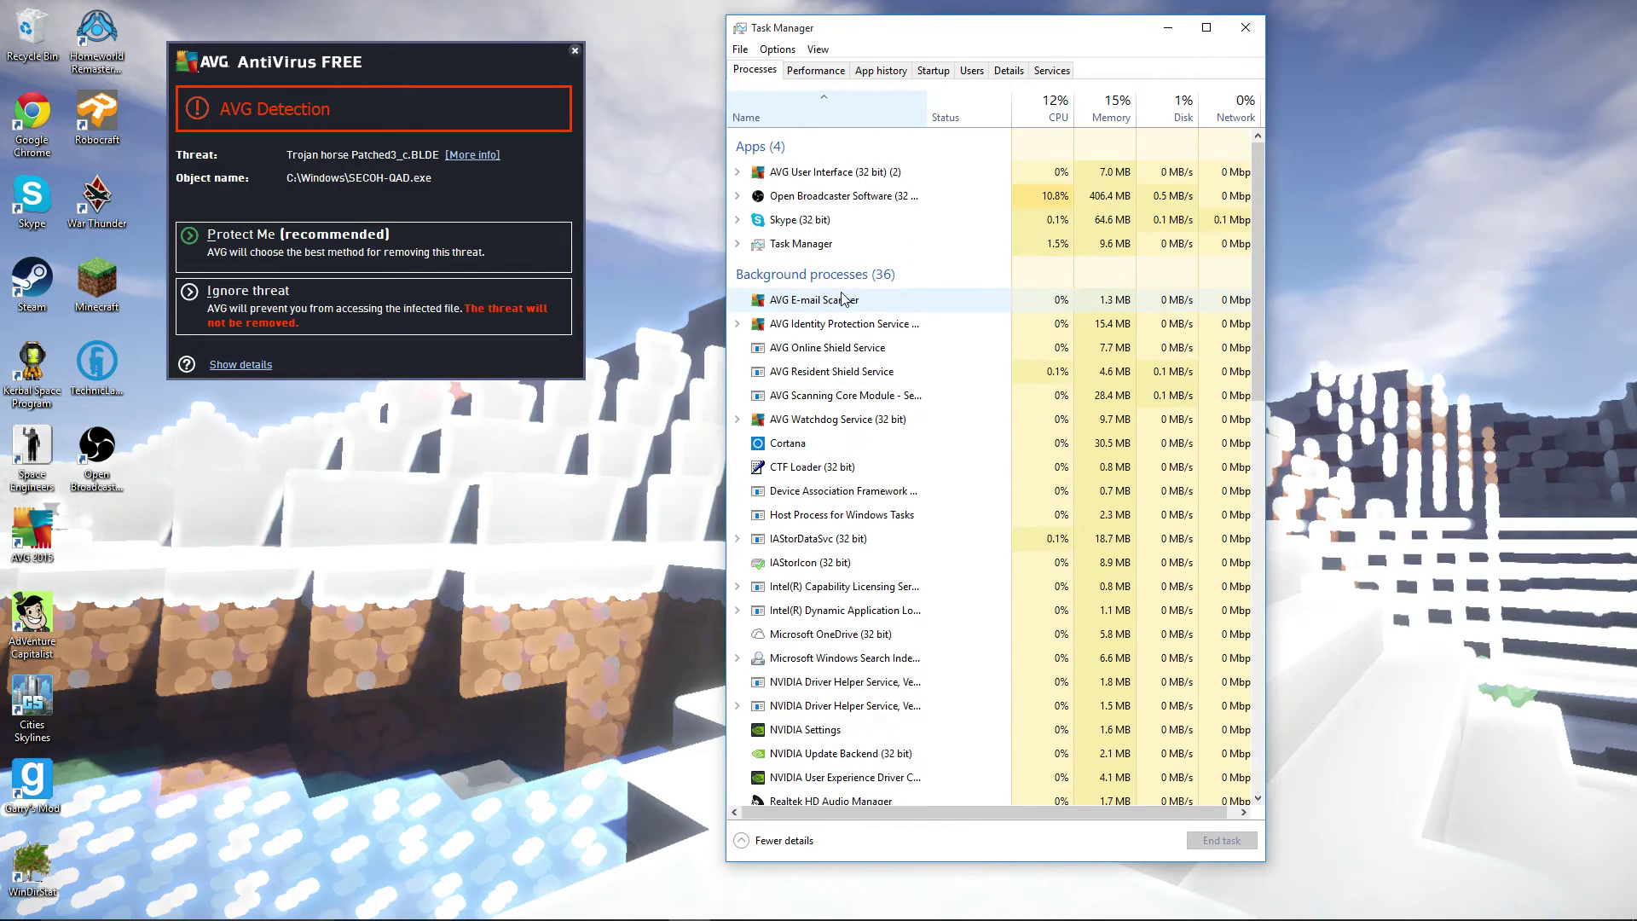
Switch Task Manager to its Startup list and review entries like VProtect Application.
click(943, 74)
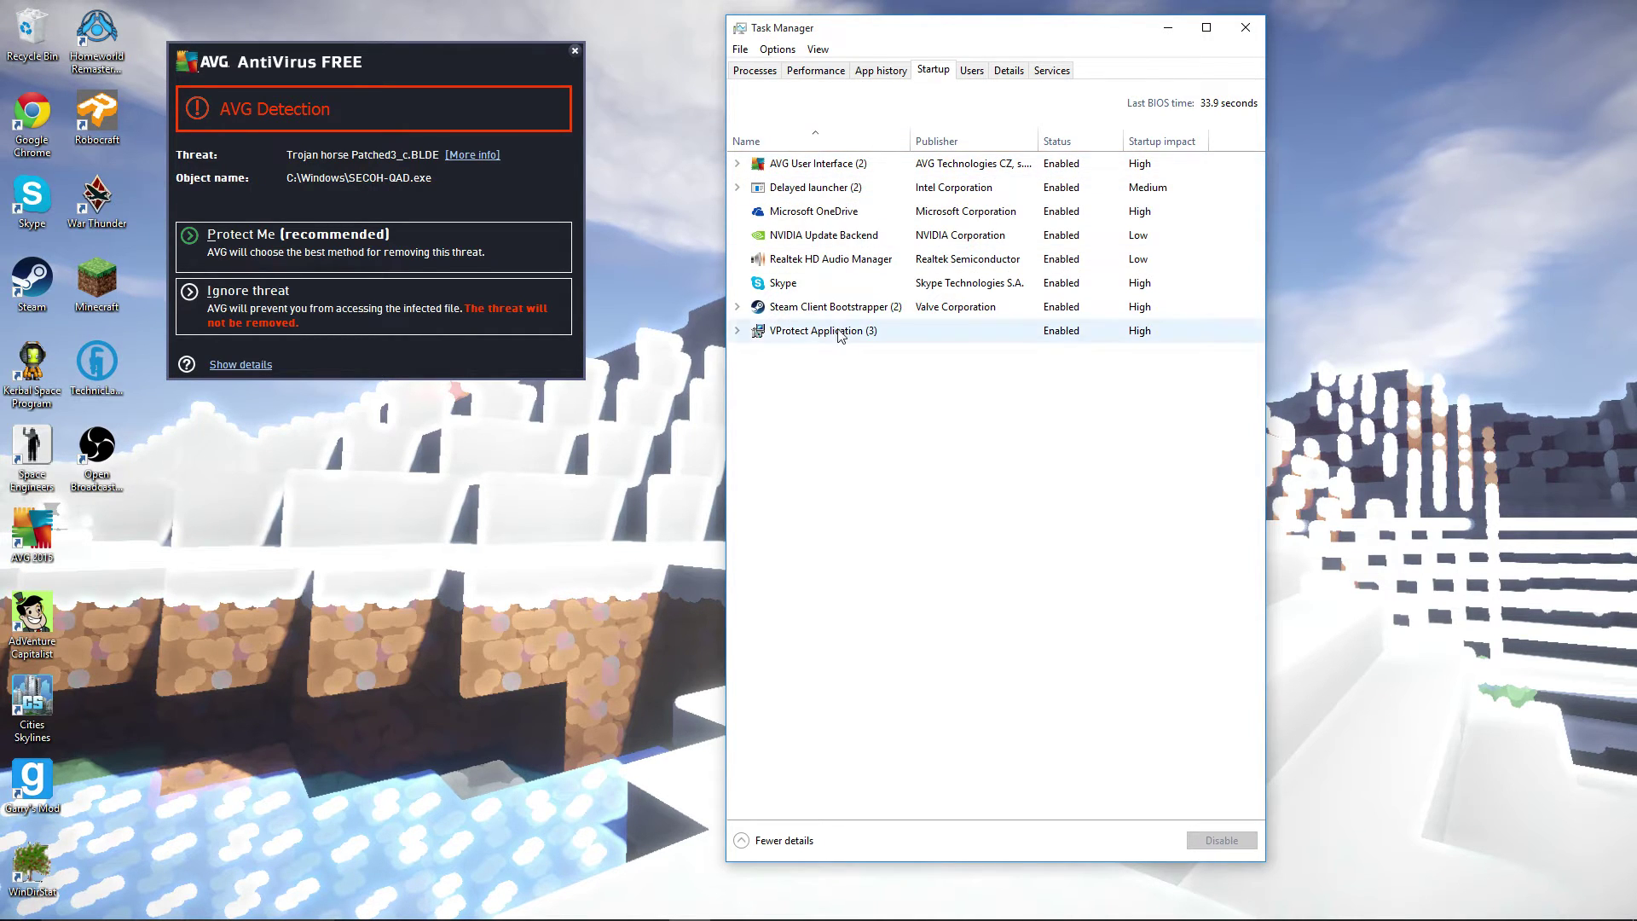
click(512, 708)
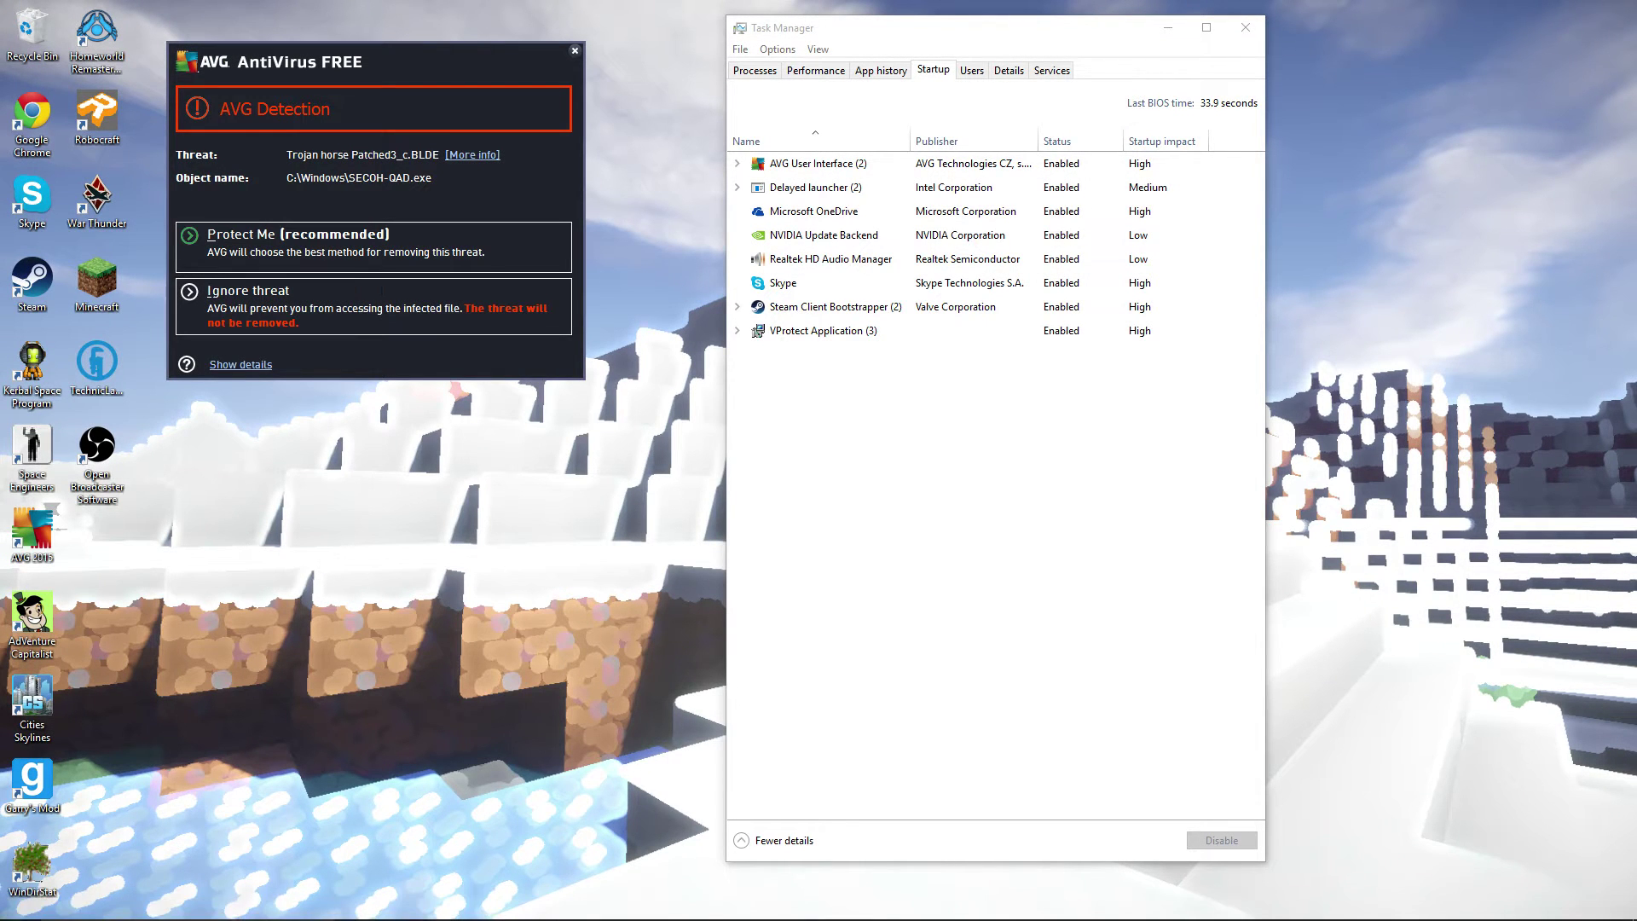
Remove the Trojan horse Patched3_c.BLDE with AVG's Protect Me, then close the notice.
click(394, 255)
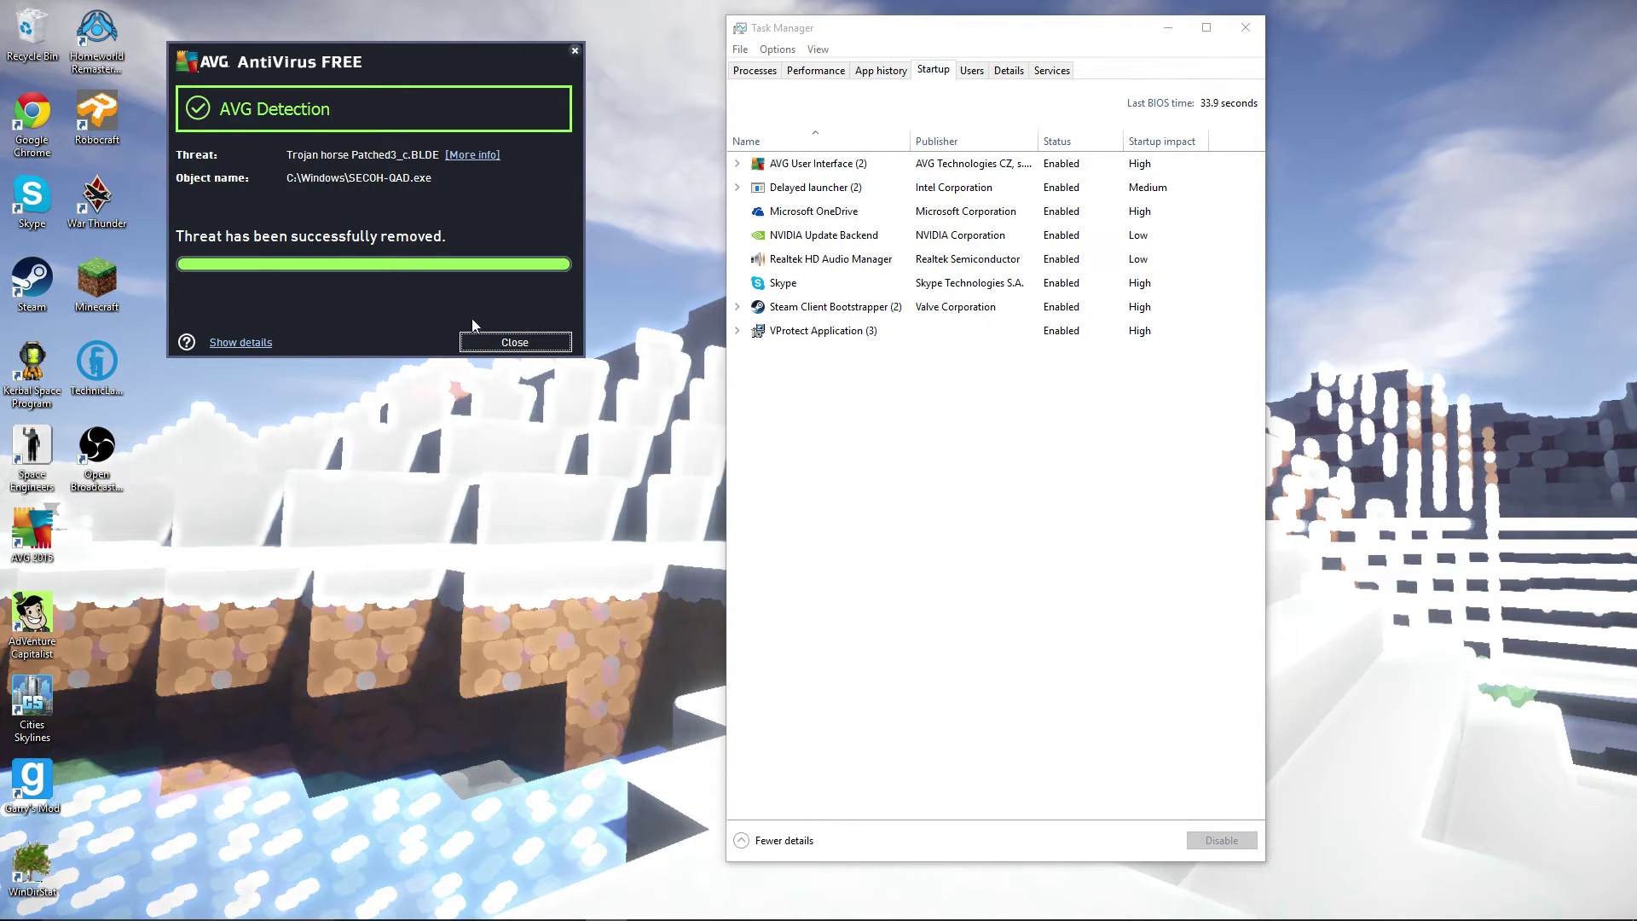
click(522, 341)
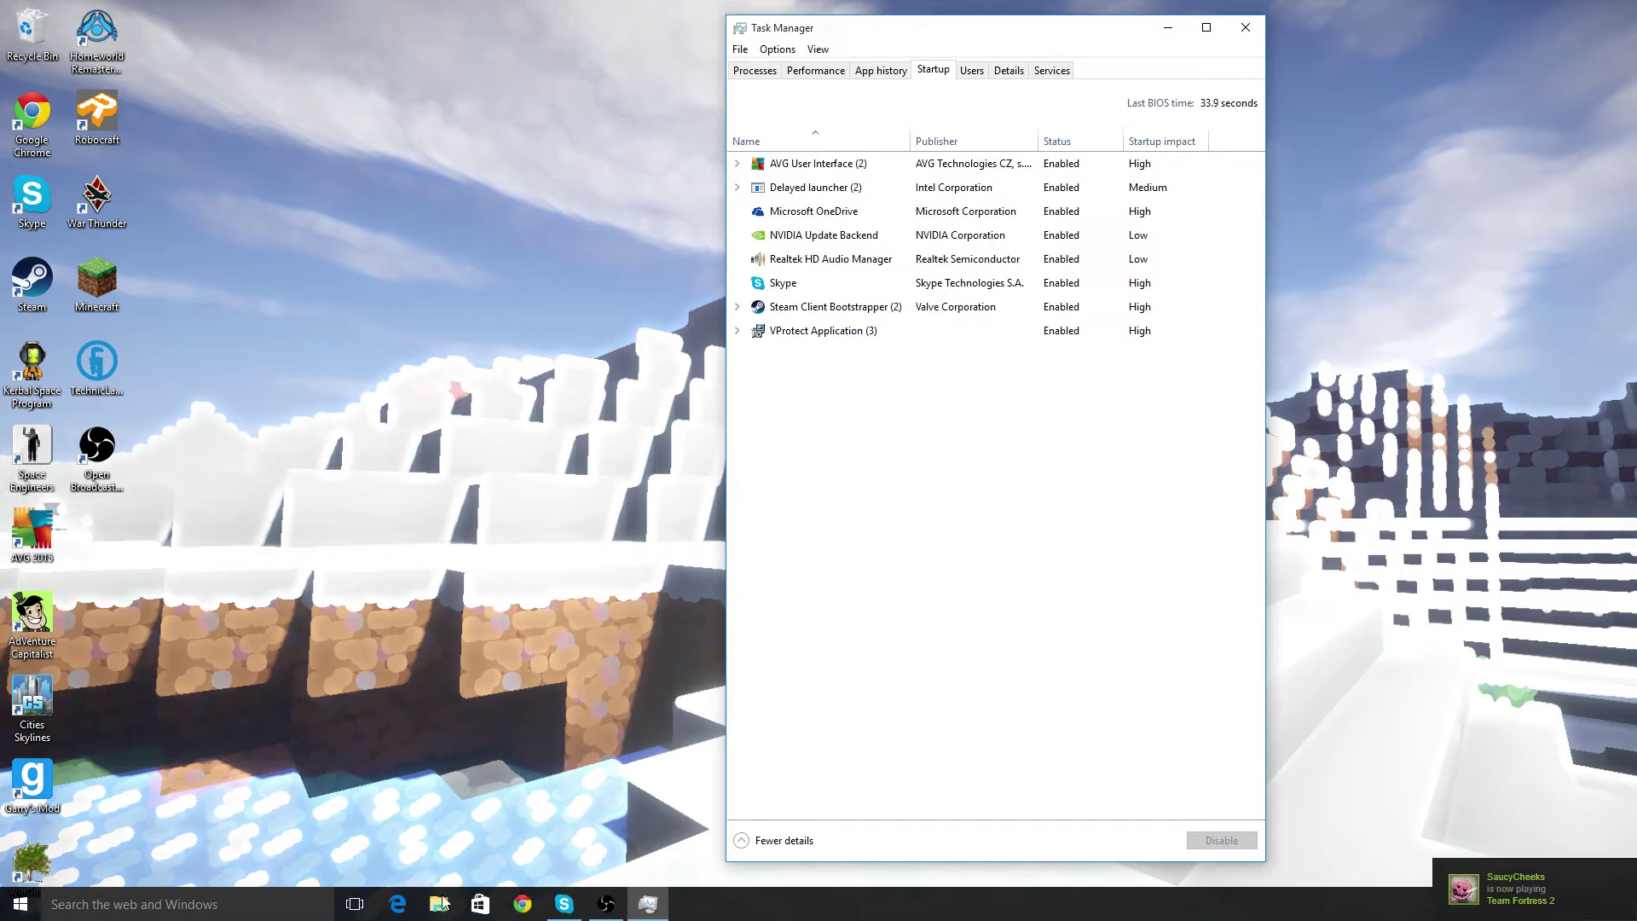
Open File Explorer and dismiss the Steam notification and chat window.
click(439, 904)
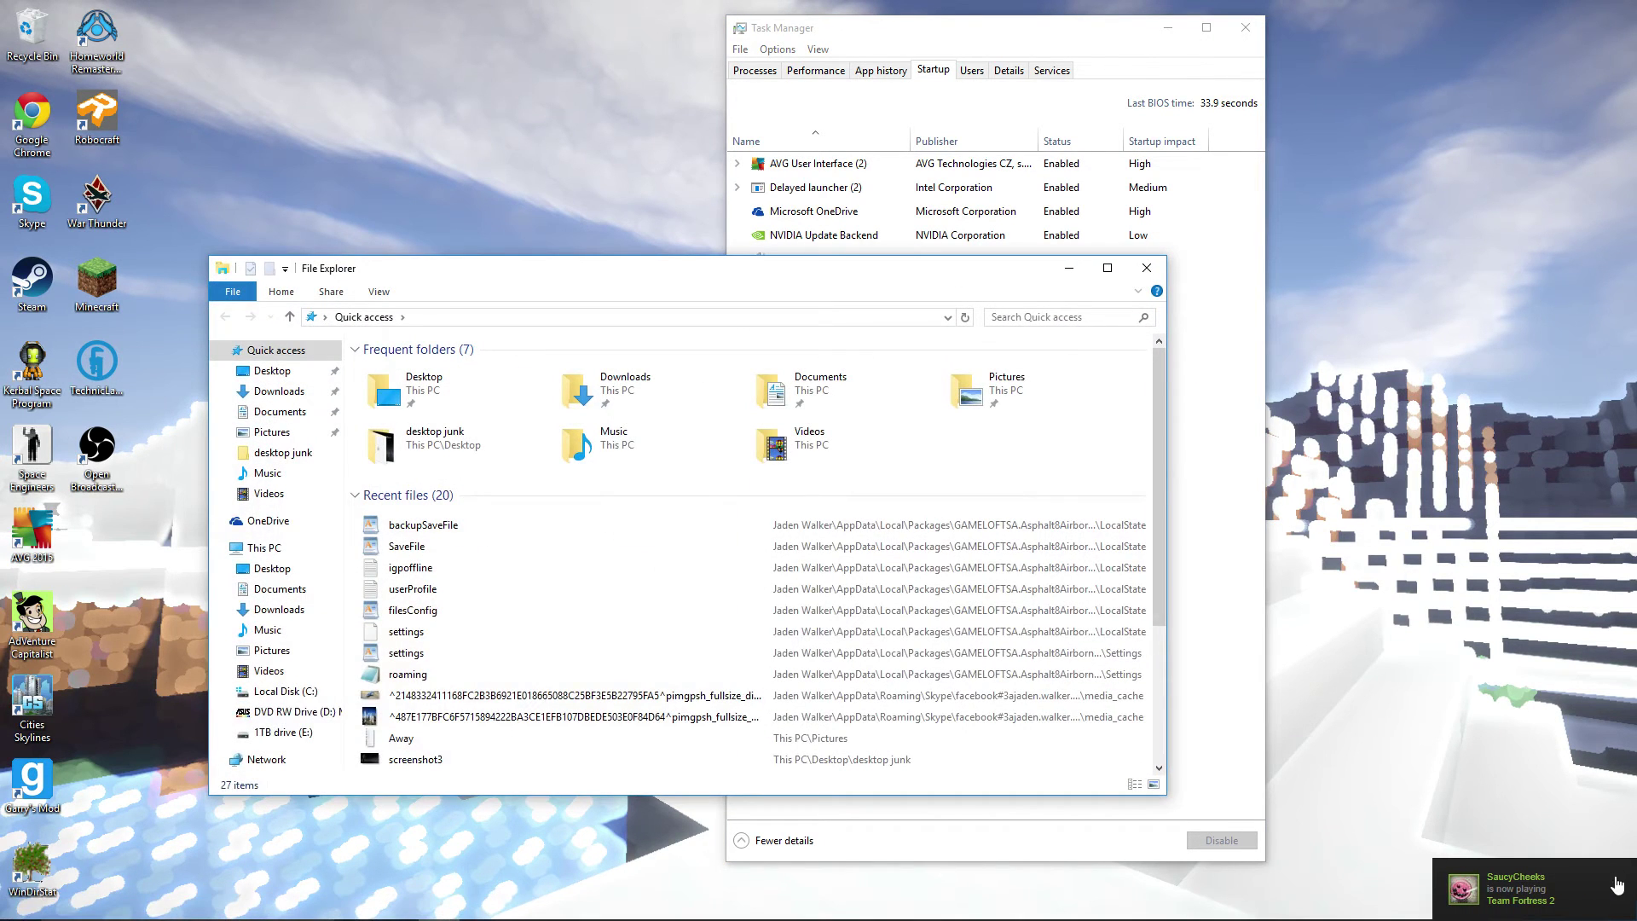
click(1631, 874)
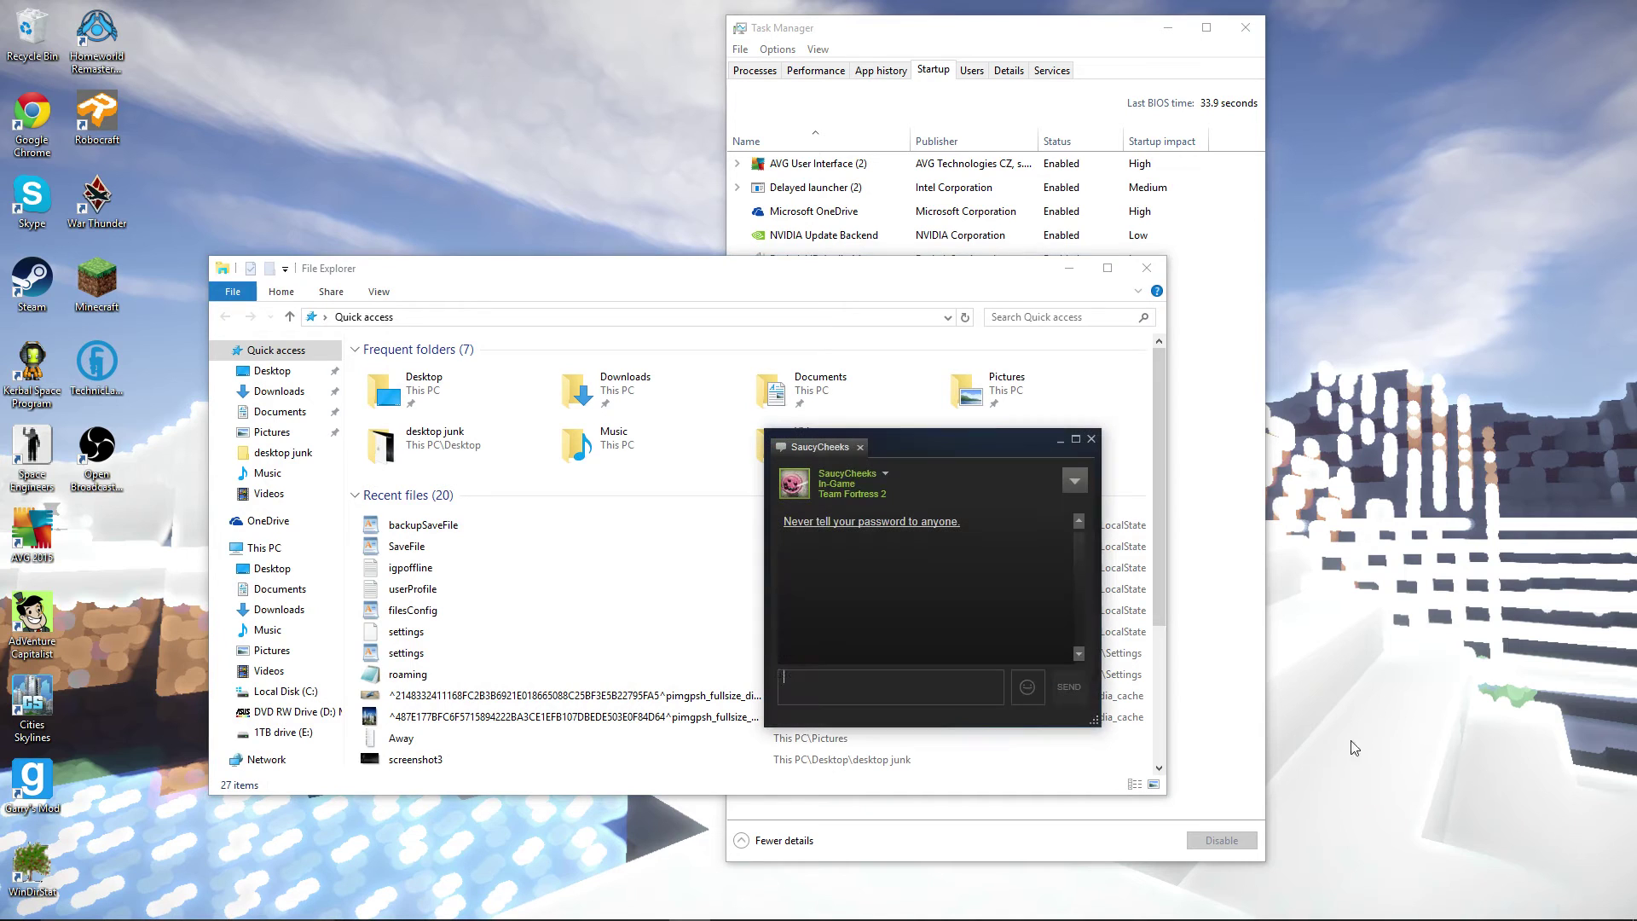
click(1092, 440)
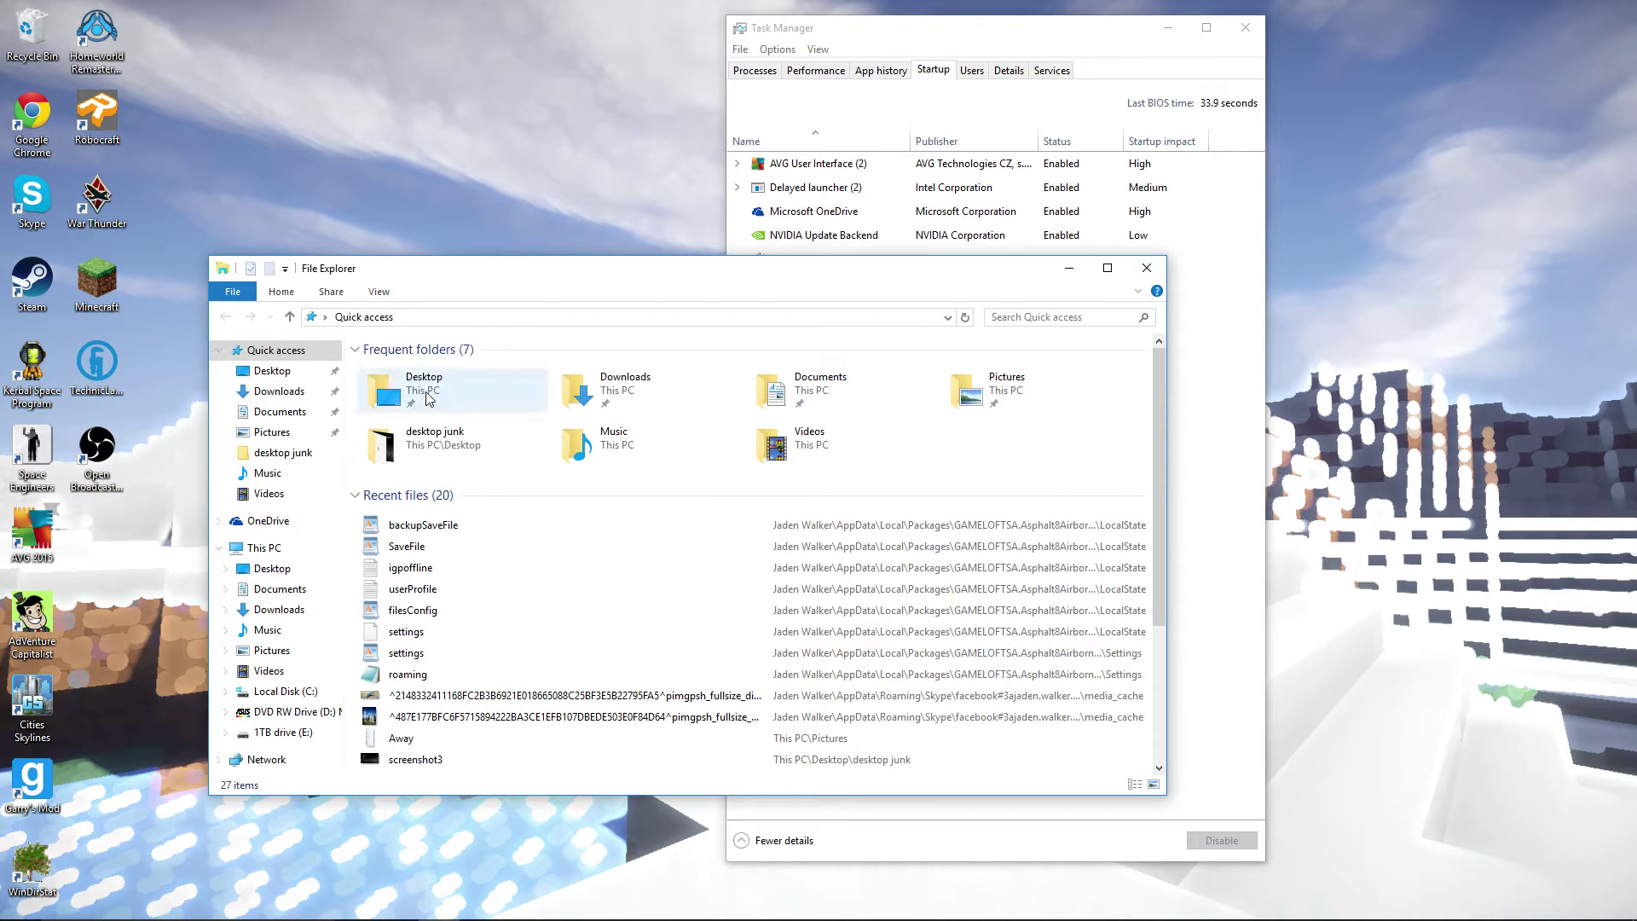
Go to Local Disk (C:) > Windows and start a search inside it.
click(284, 692)
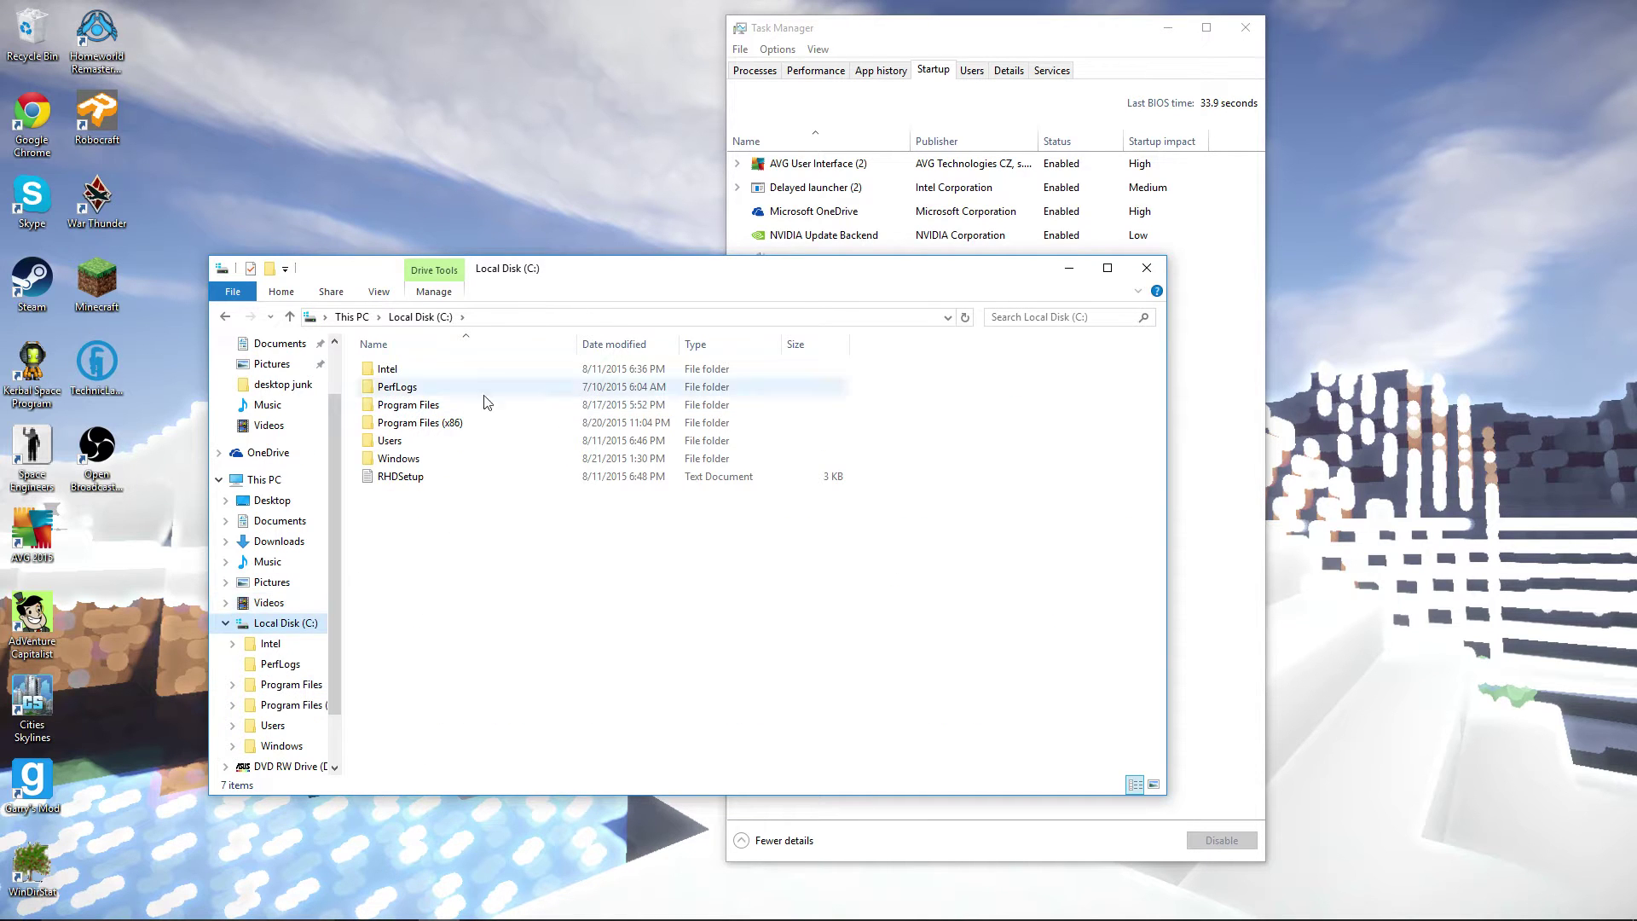
double_click(399, 459)
scroll(546, 452, down, 4)
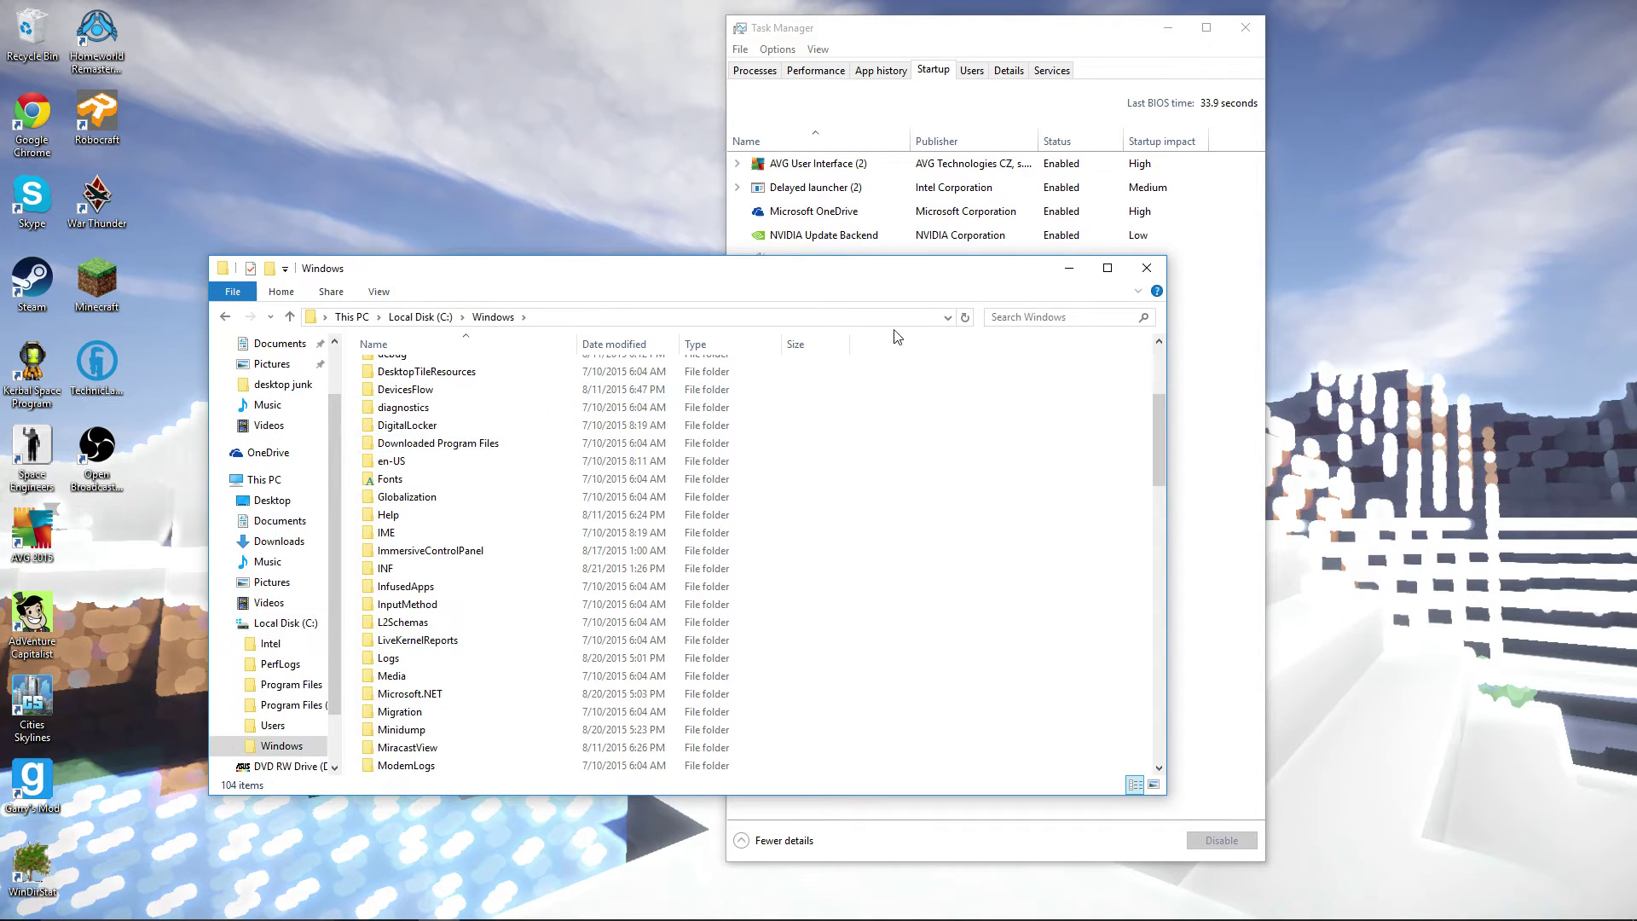
click(1040, 315)
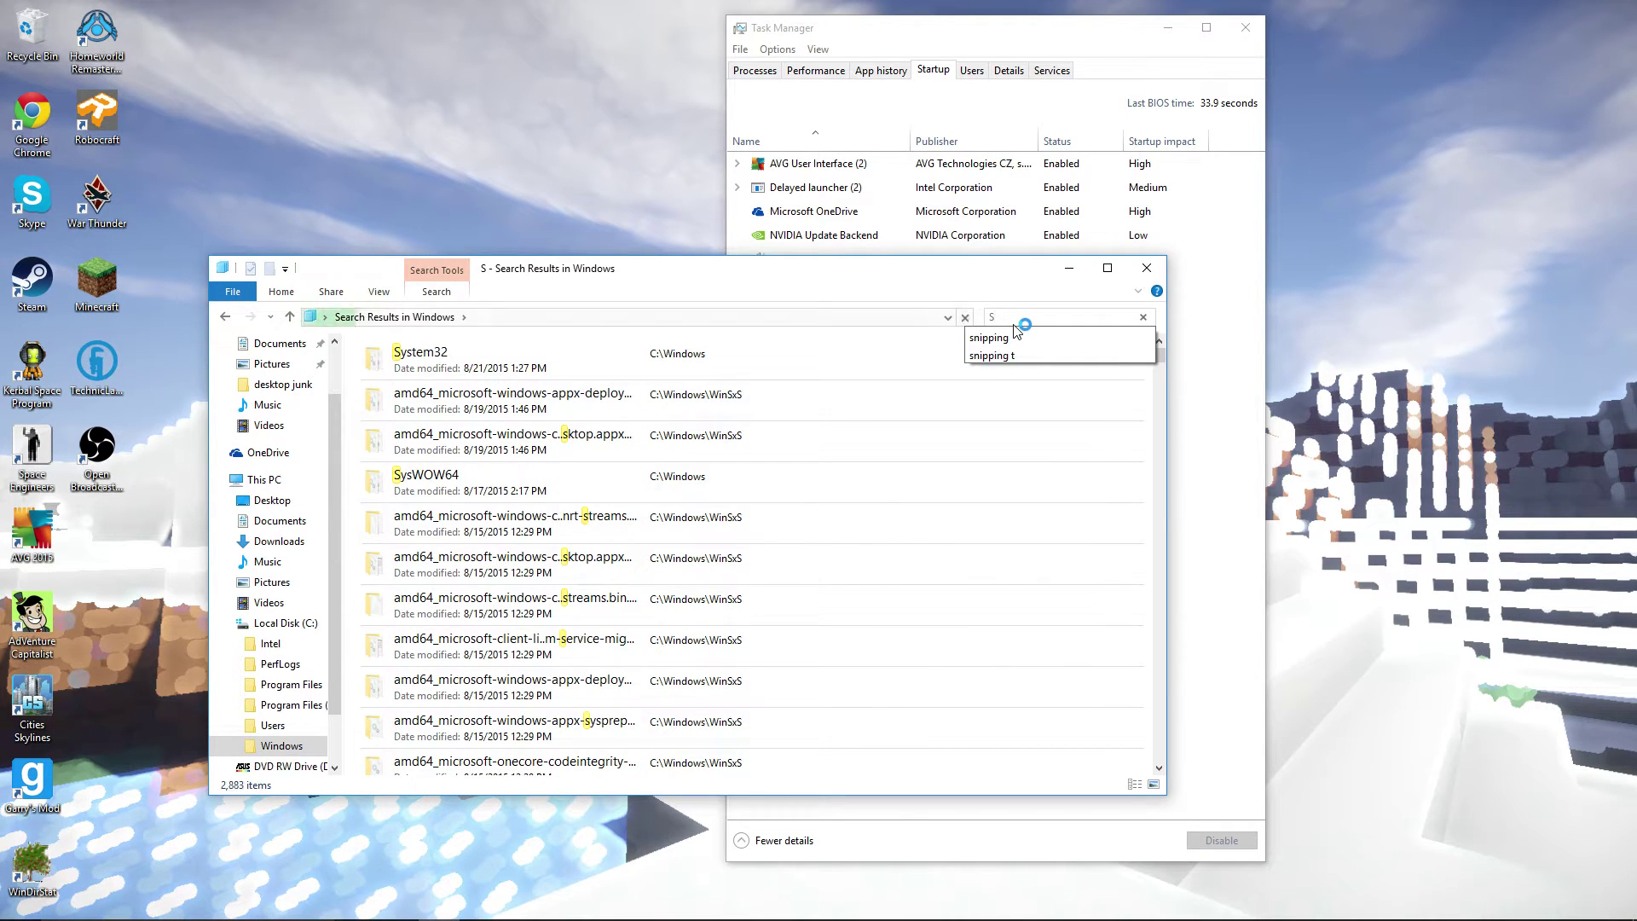
Search the Windows folder for '.exe' instead of 'SC' and move the results window aside.
text(SC)
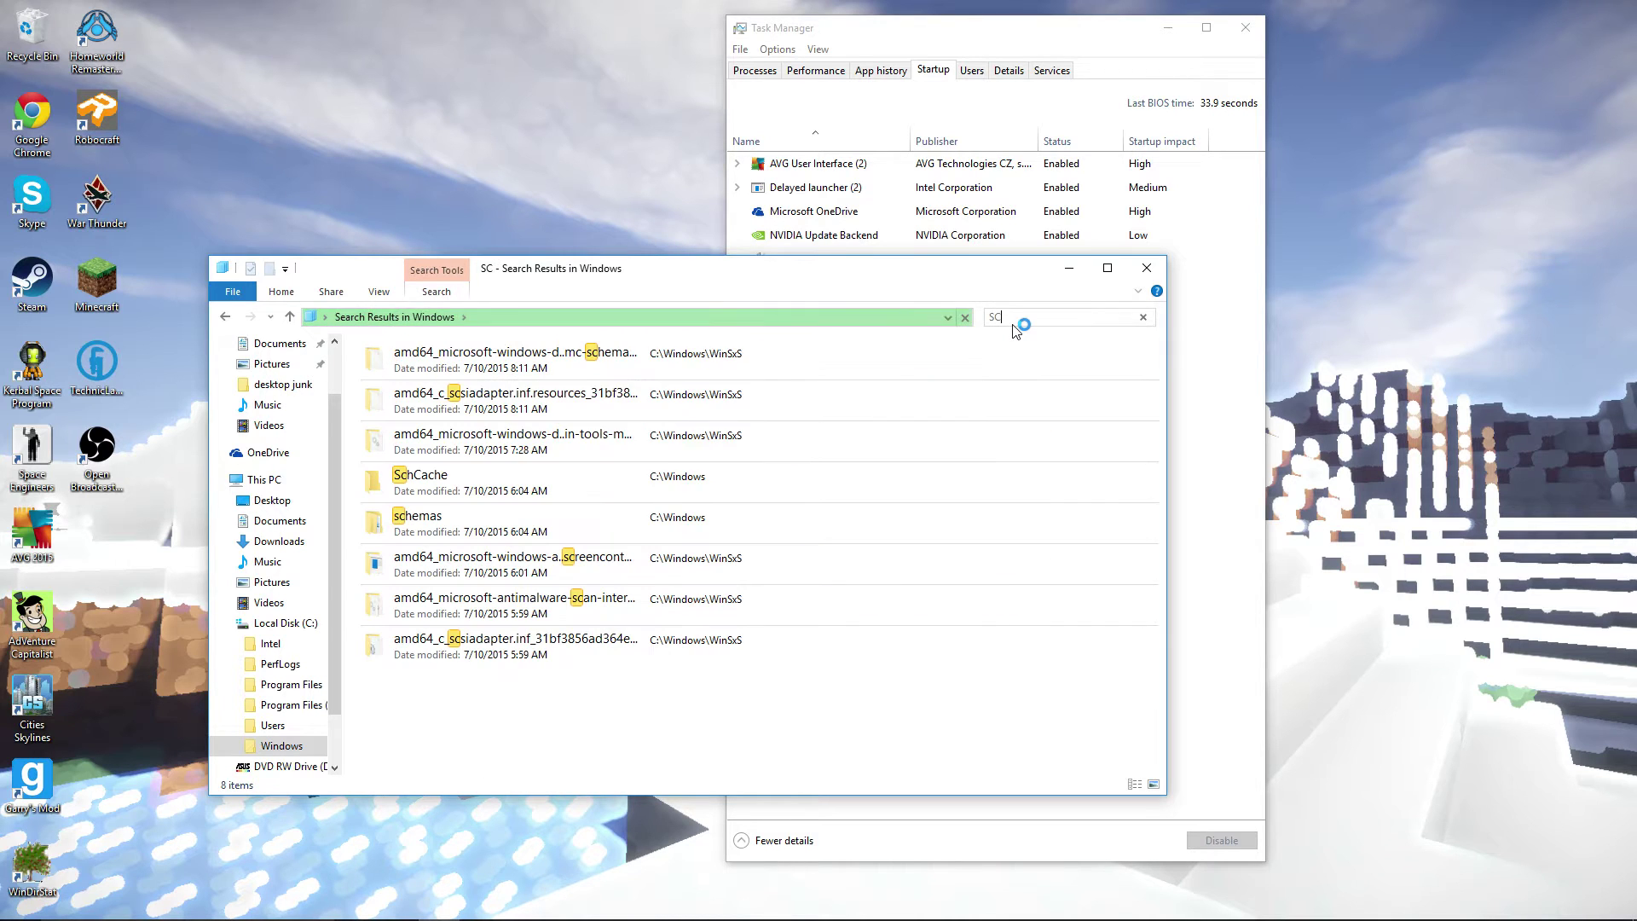
key(BackSpace)
key(BackSpace)
text(.exe)
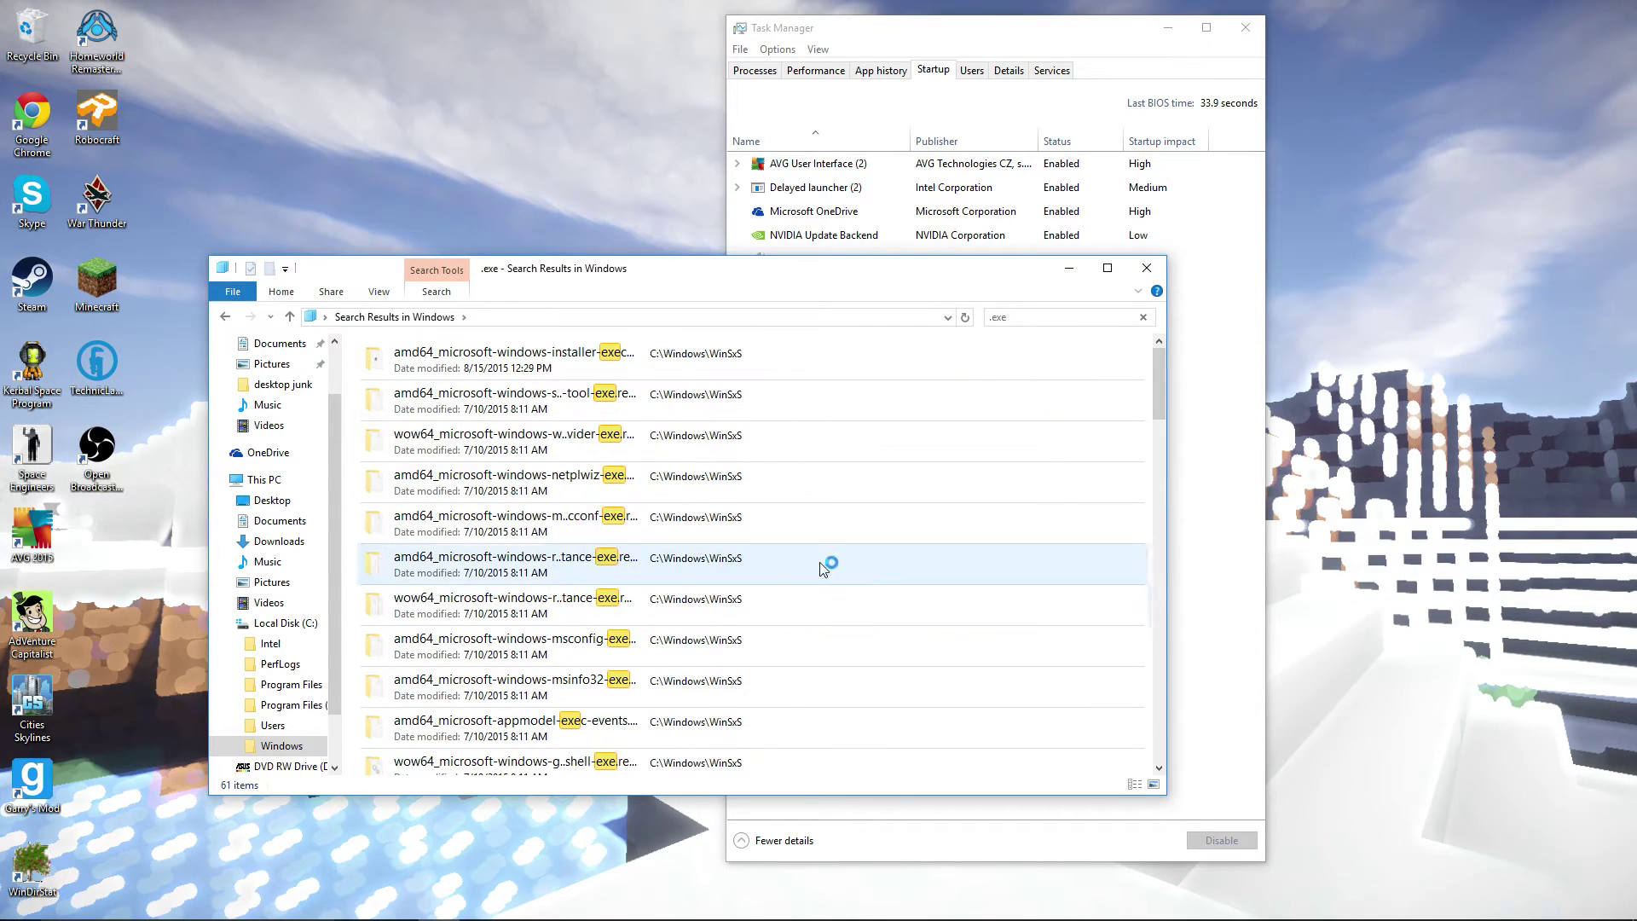
drag(1159, 377, 1164, 490)
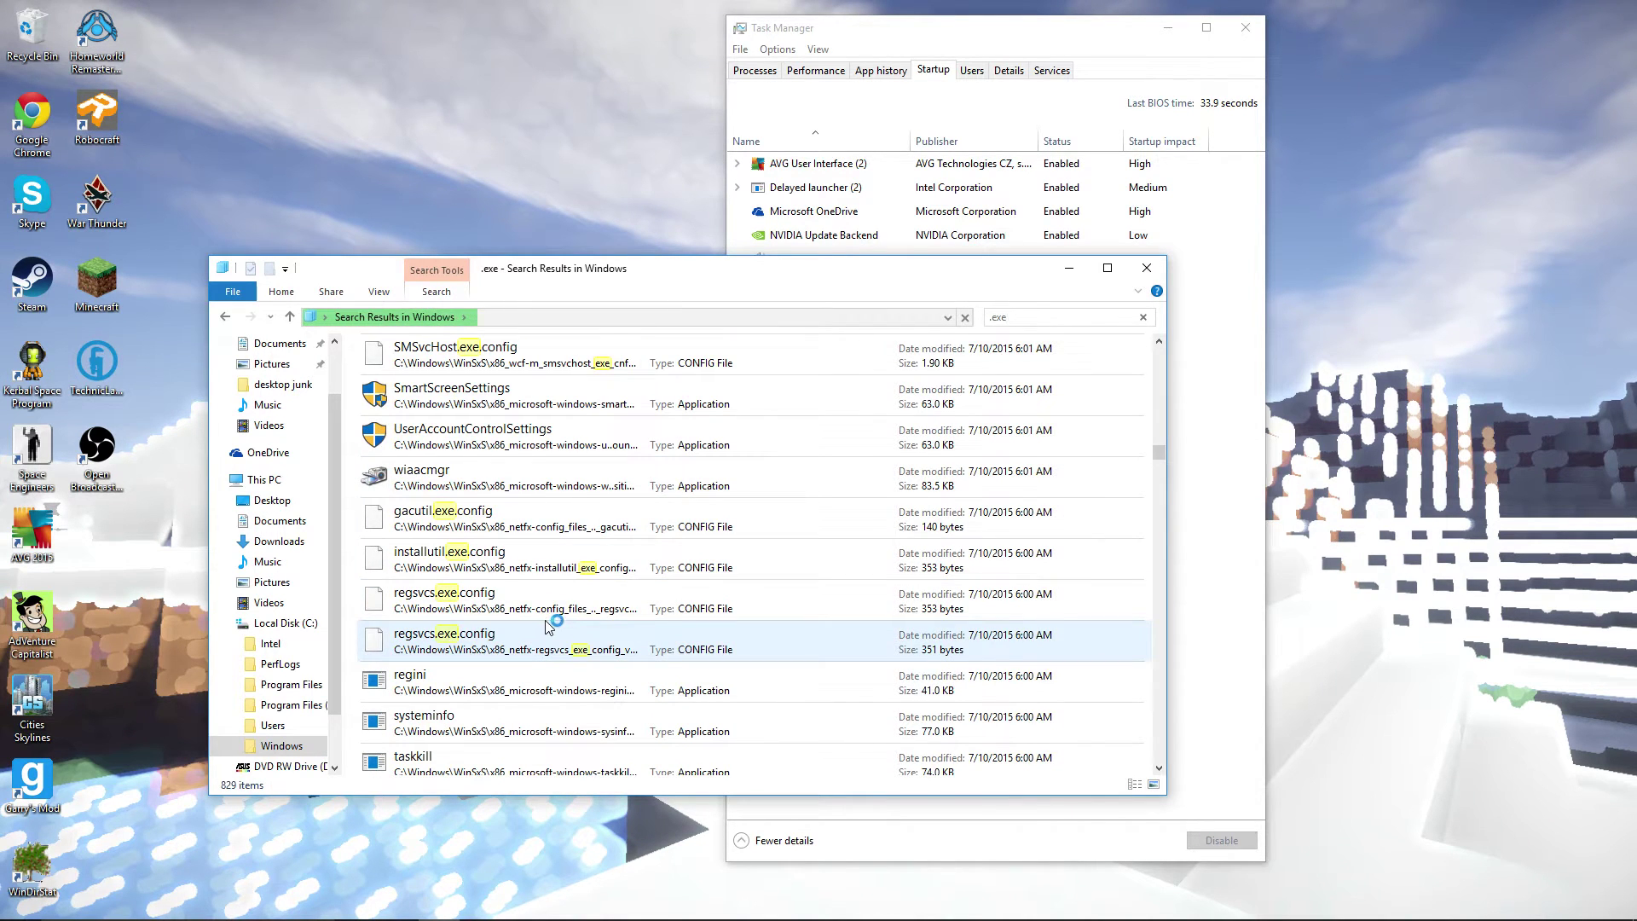
drag(631, 271, 989, 321)
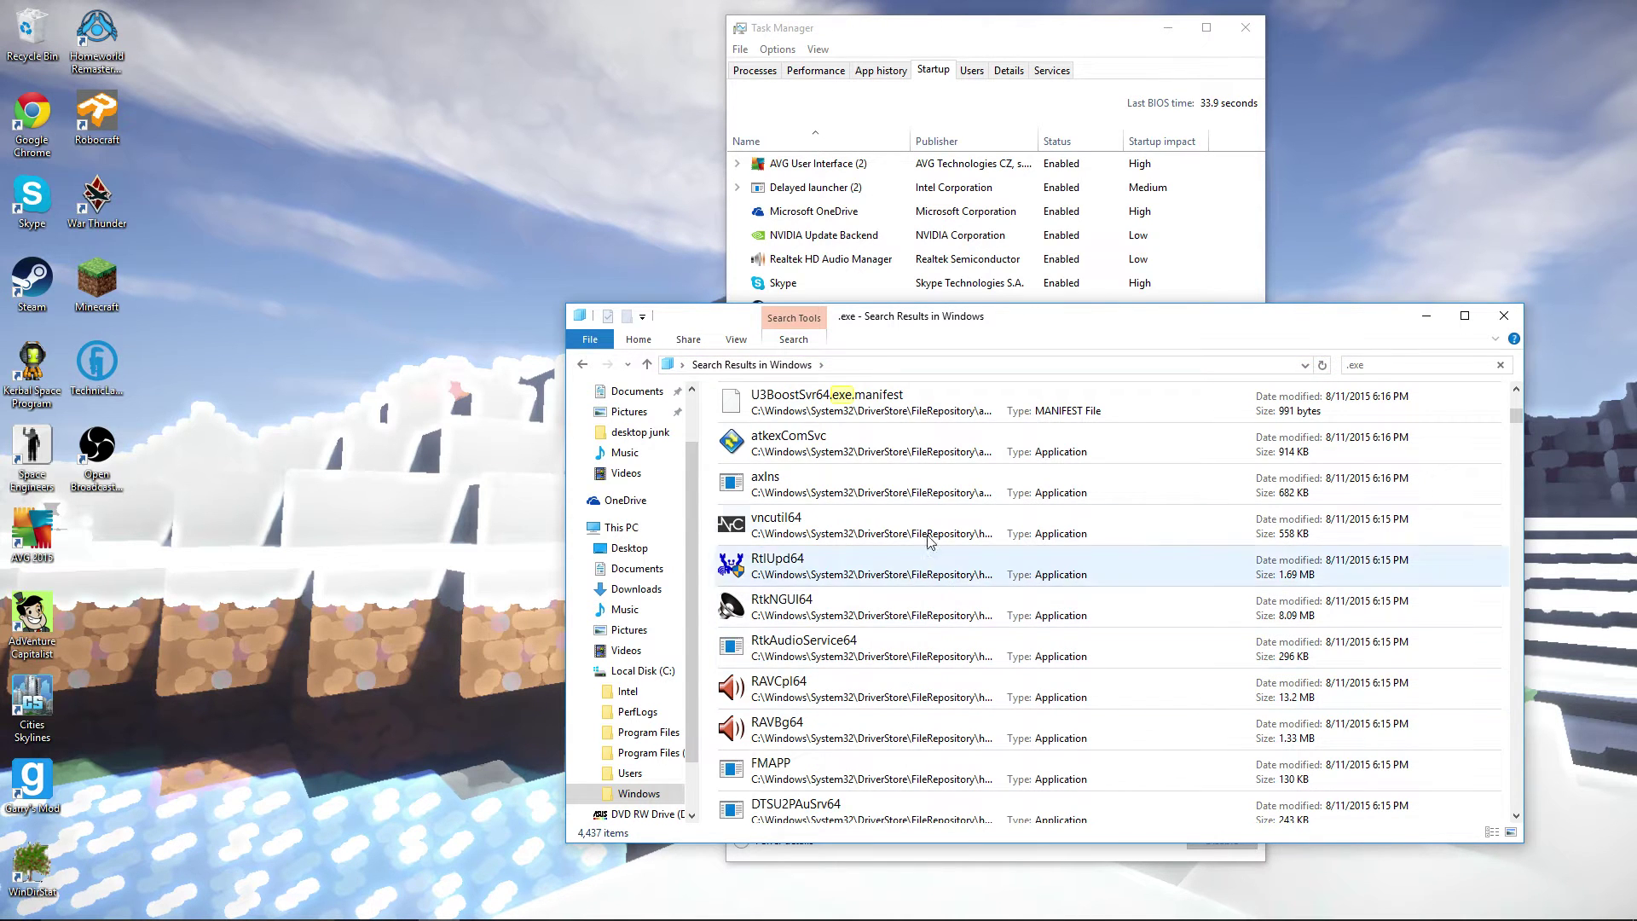
Narrow the search to 'S .exe' and bring up Command Prompt (Admin) from Start.
mouse_move(1516, 418)
mouse_down()
mouse_move(1514, 386)
mouse_move(1525, 515)
mouse_move(1510, 441)
mouse_up()
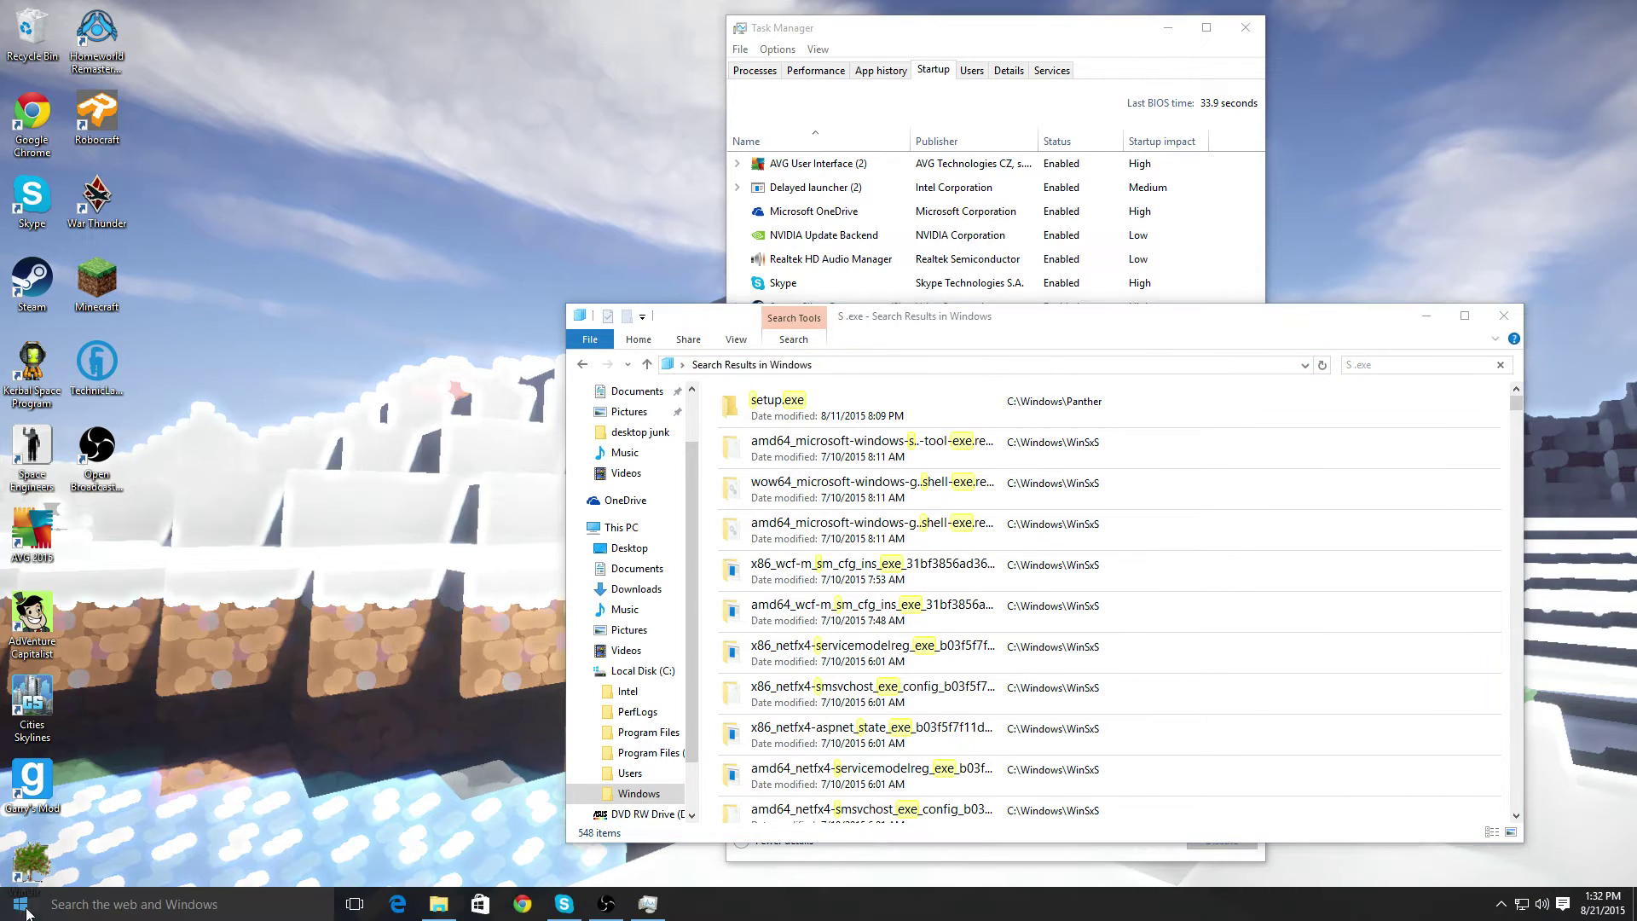
right_click(17, 904)
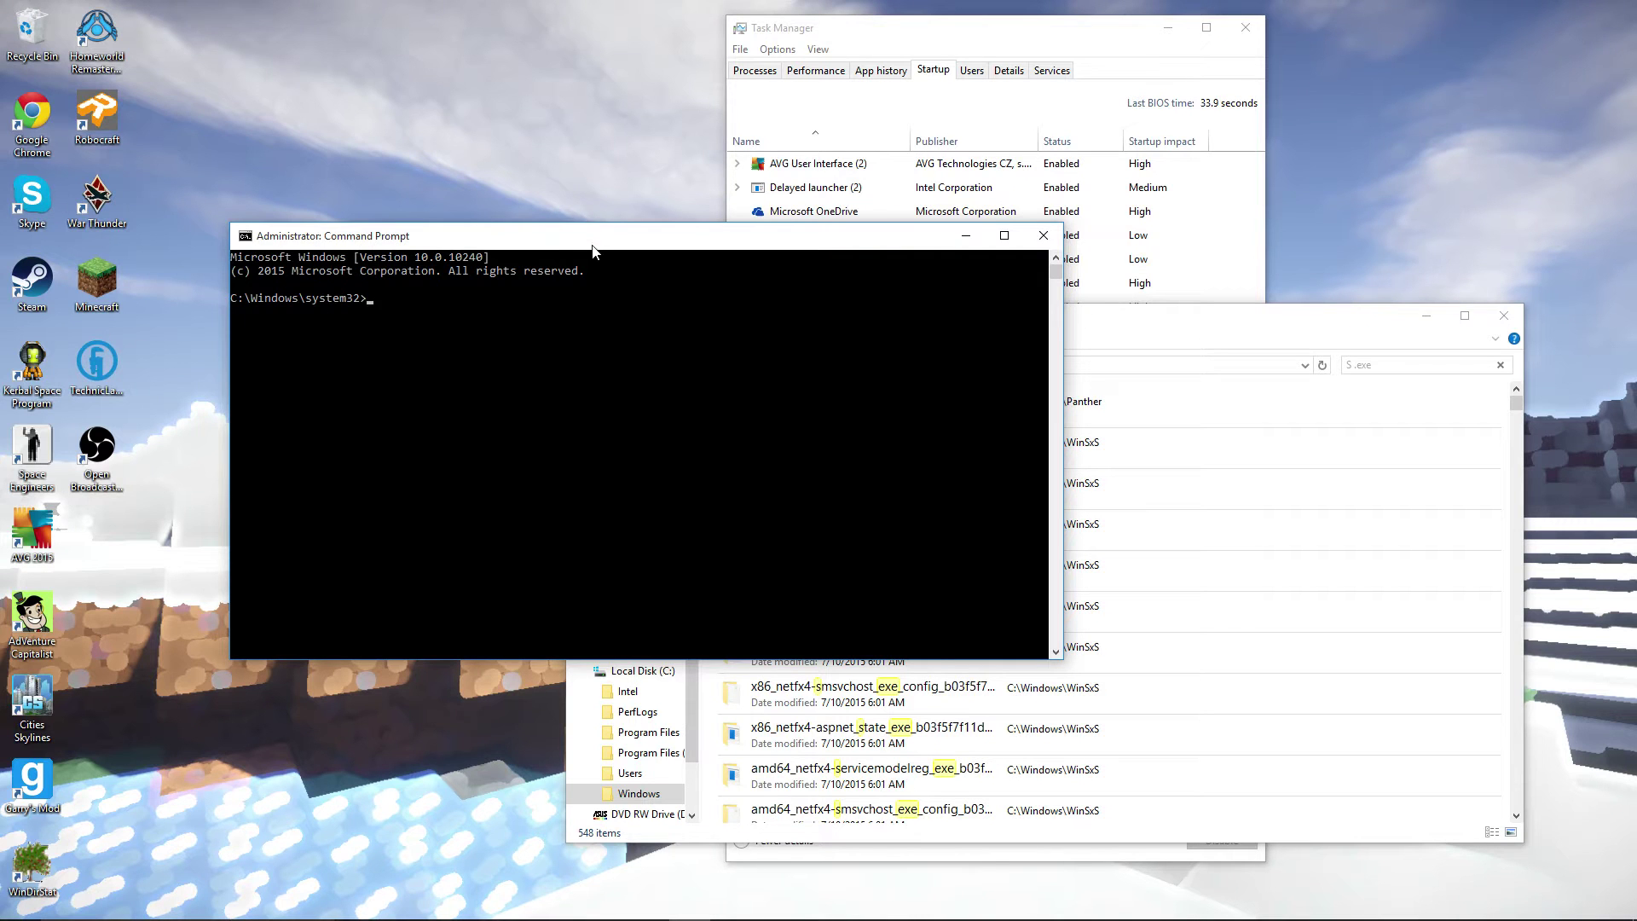
Arrange the console and Explorer windows, then enter dir C:\Windows\SECOH-QAD.dll without running it.
drag(594, 240, 379, 79)
drag(1083, 315, 1199, 377)
click(411, 191)
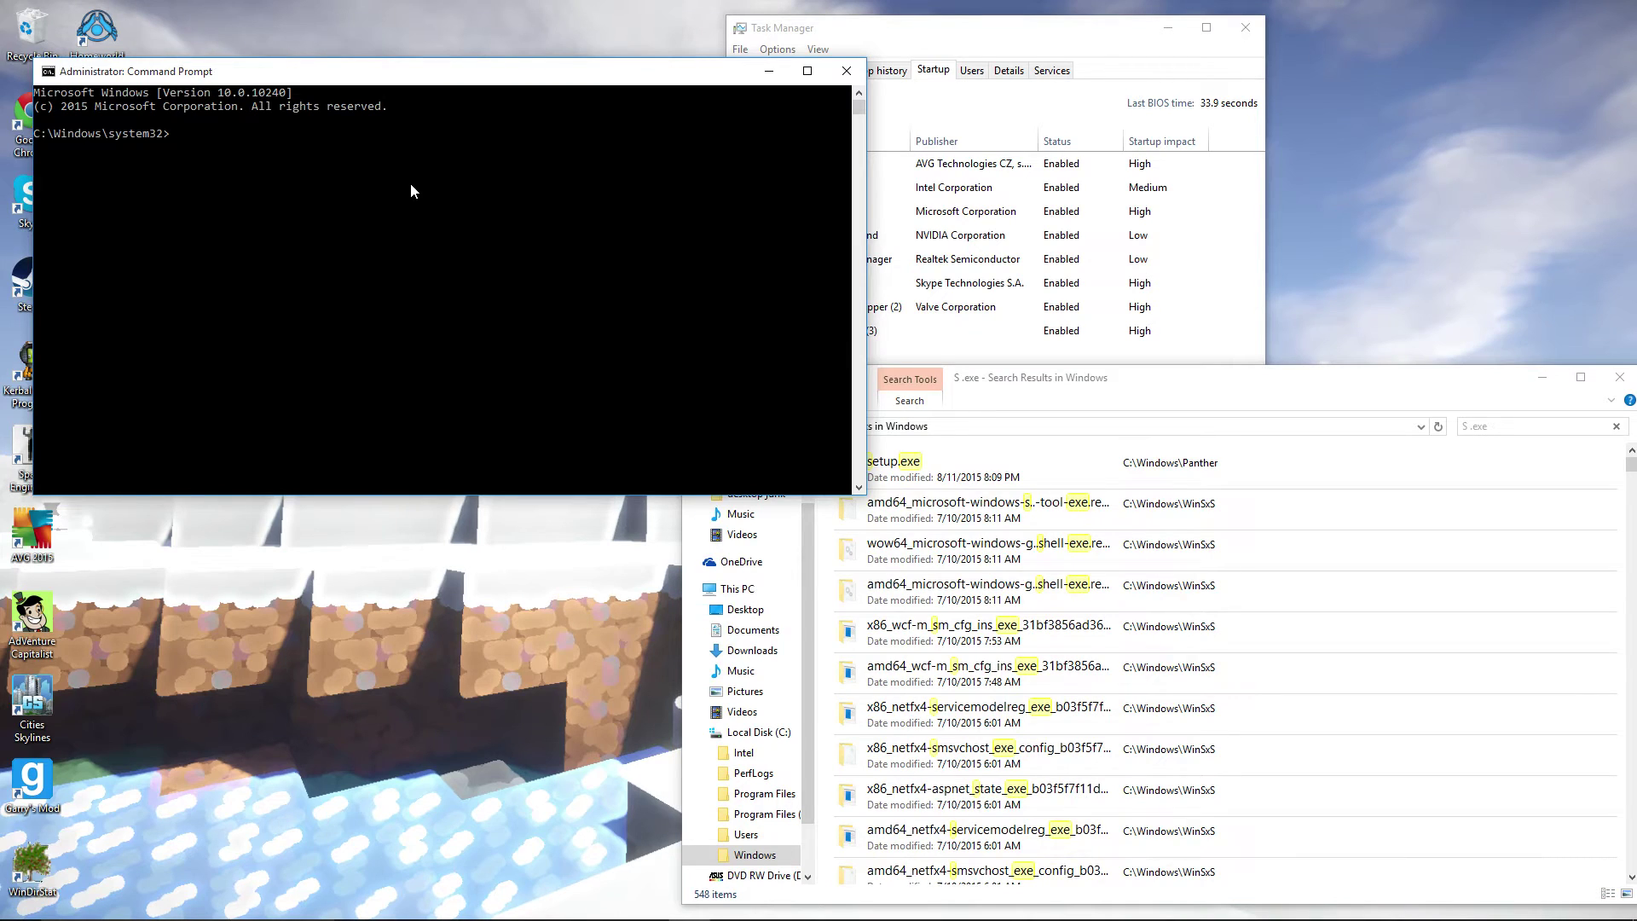
text(dir C:\Windows\schemas)
key(Tab)
click(1233, 391)
Change the Explorer search term from 'S .exe' to 'SECOH-QAD.exe'.
drag(1234, 392, 948, 266)
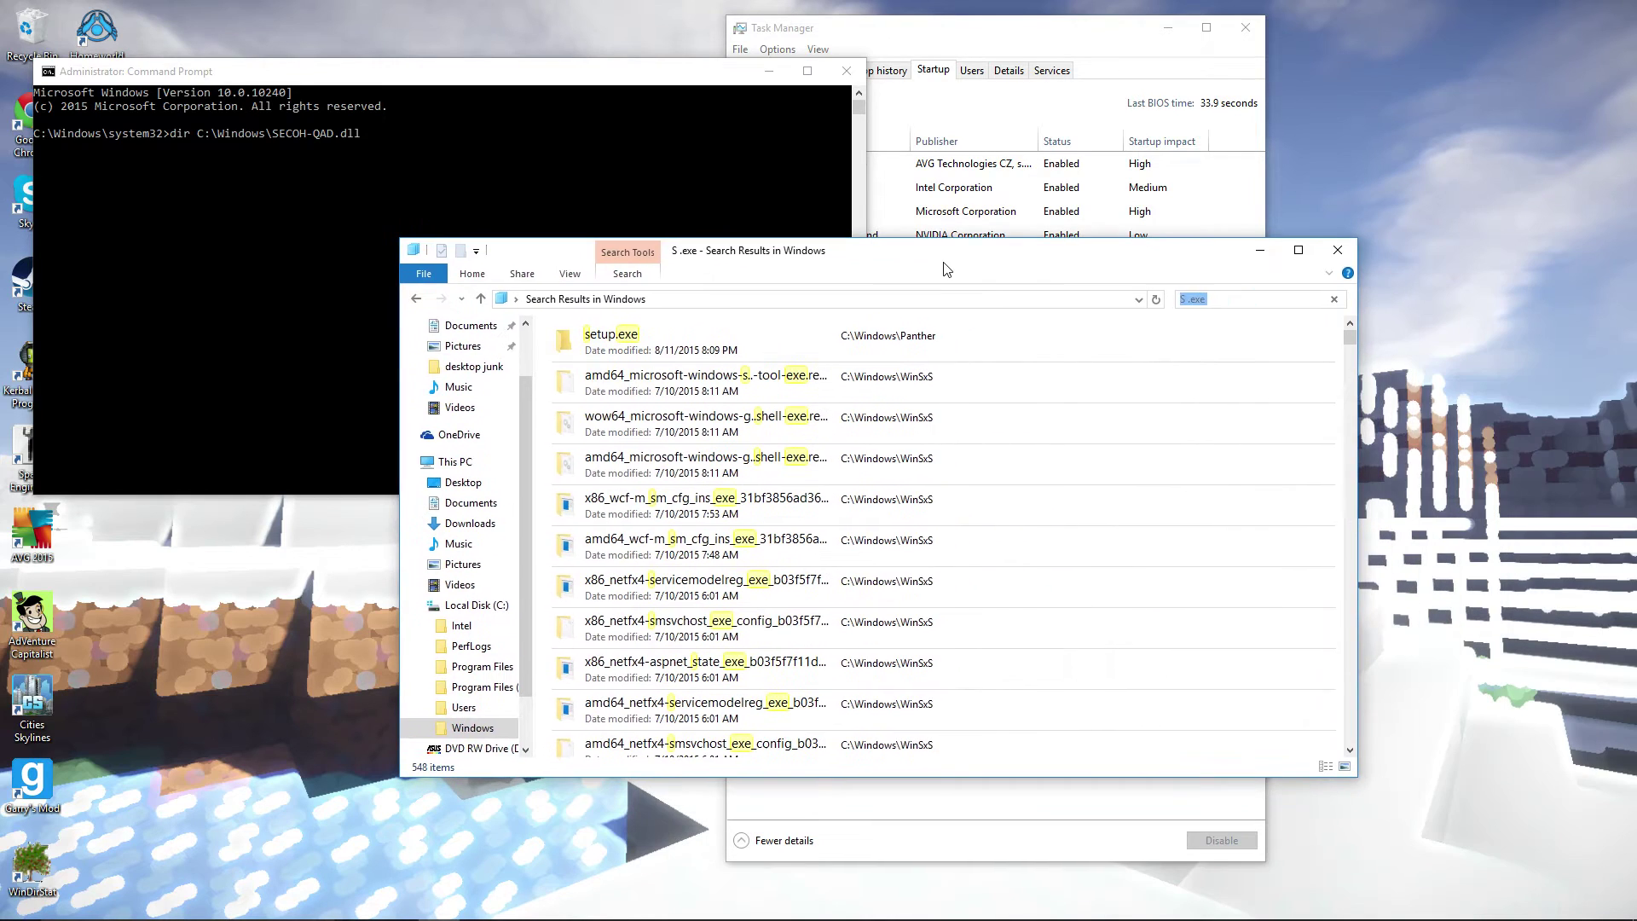
click(1218, 301)
drag(1218, 301, 1181, 299)
click(1181, 300)
key(Delete)
text(e)
key(Delete)
text(E)
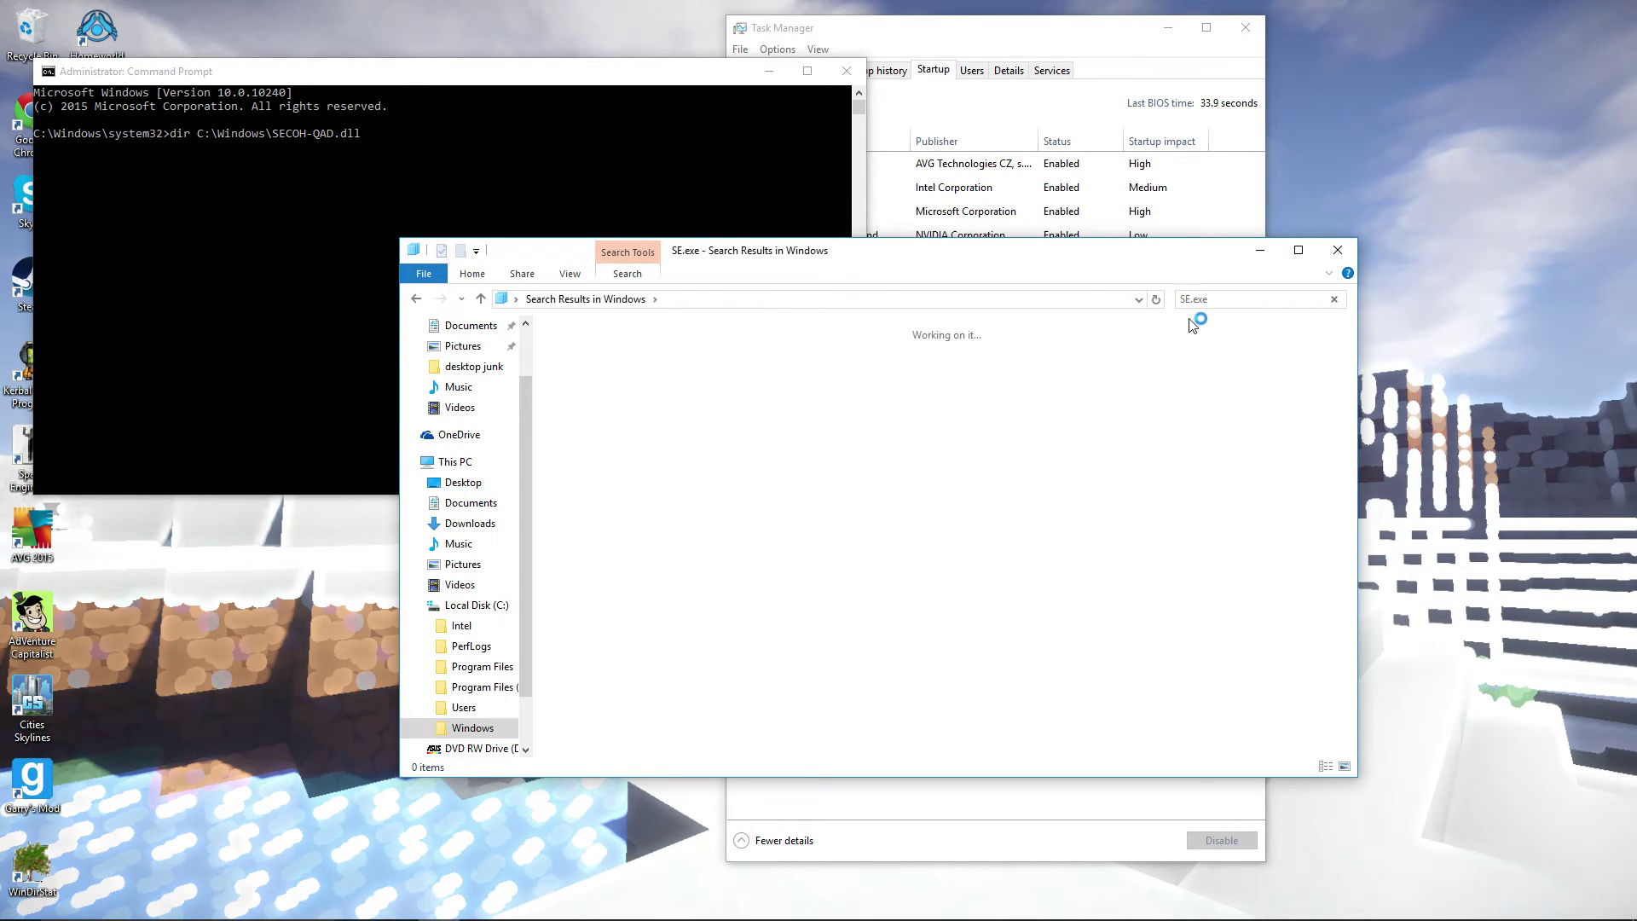
text(CoH)
key(Left)
key(BackSpace)
text(O)
key(Right)
text(-Q)
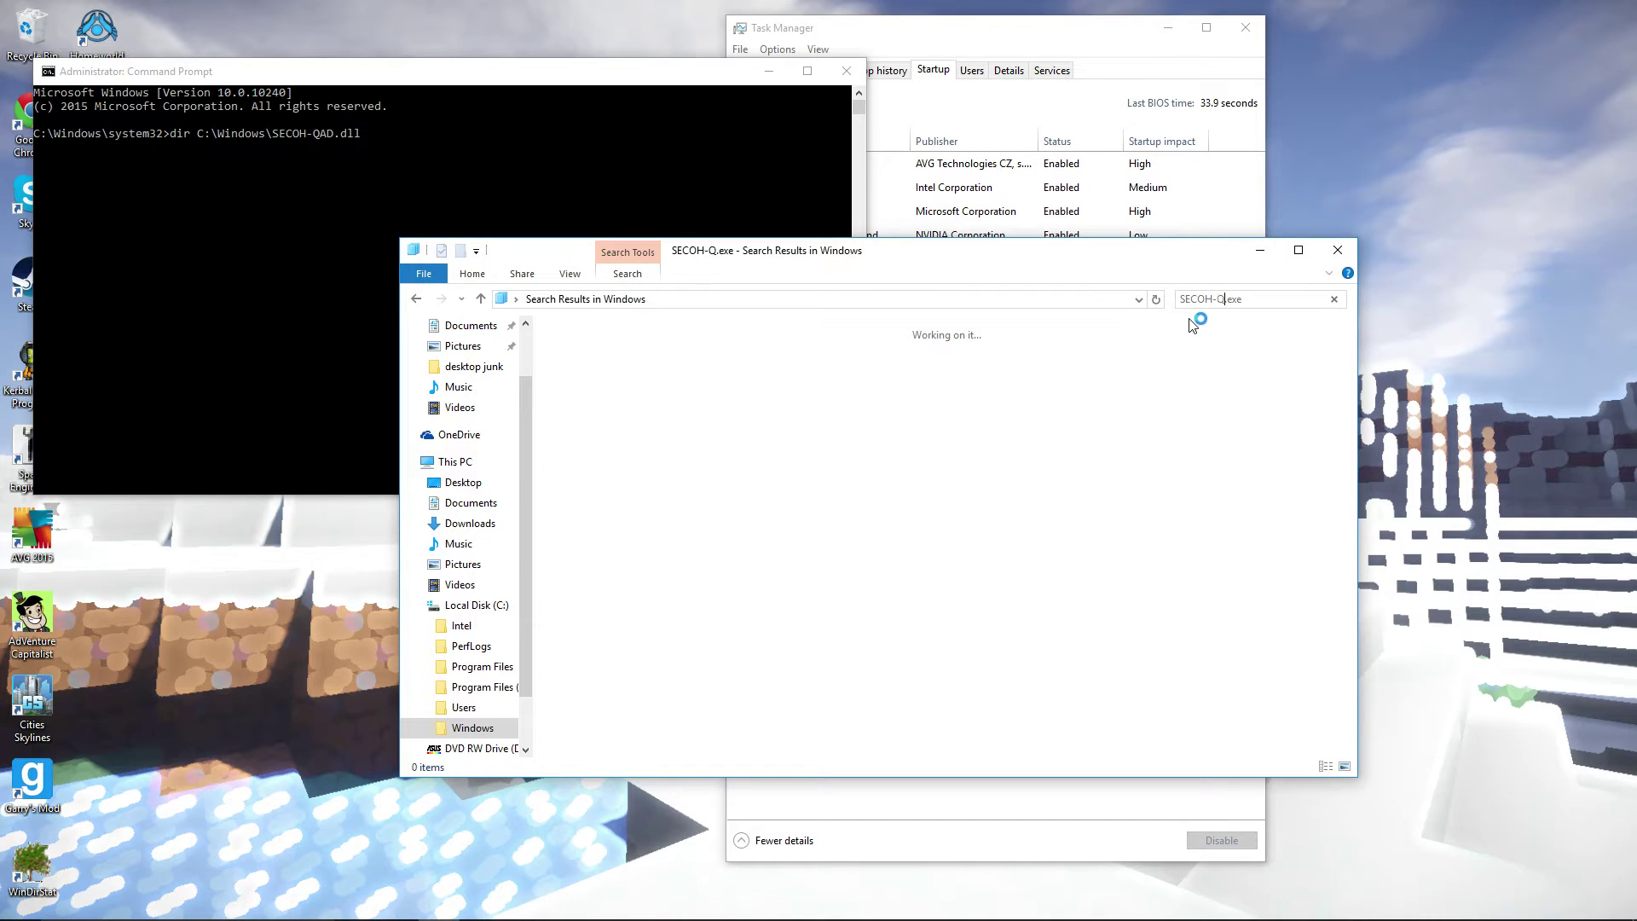
text(AD)
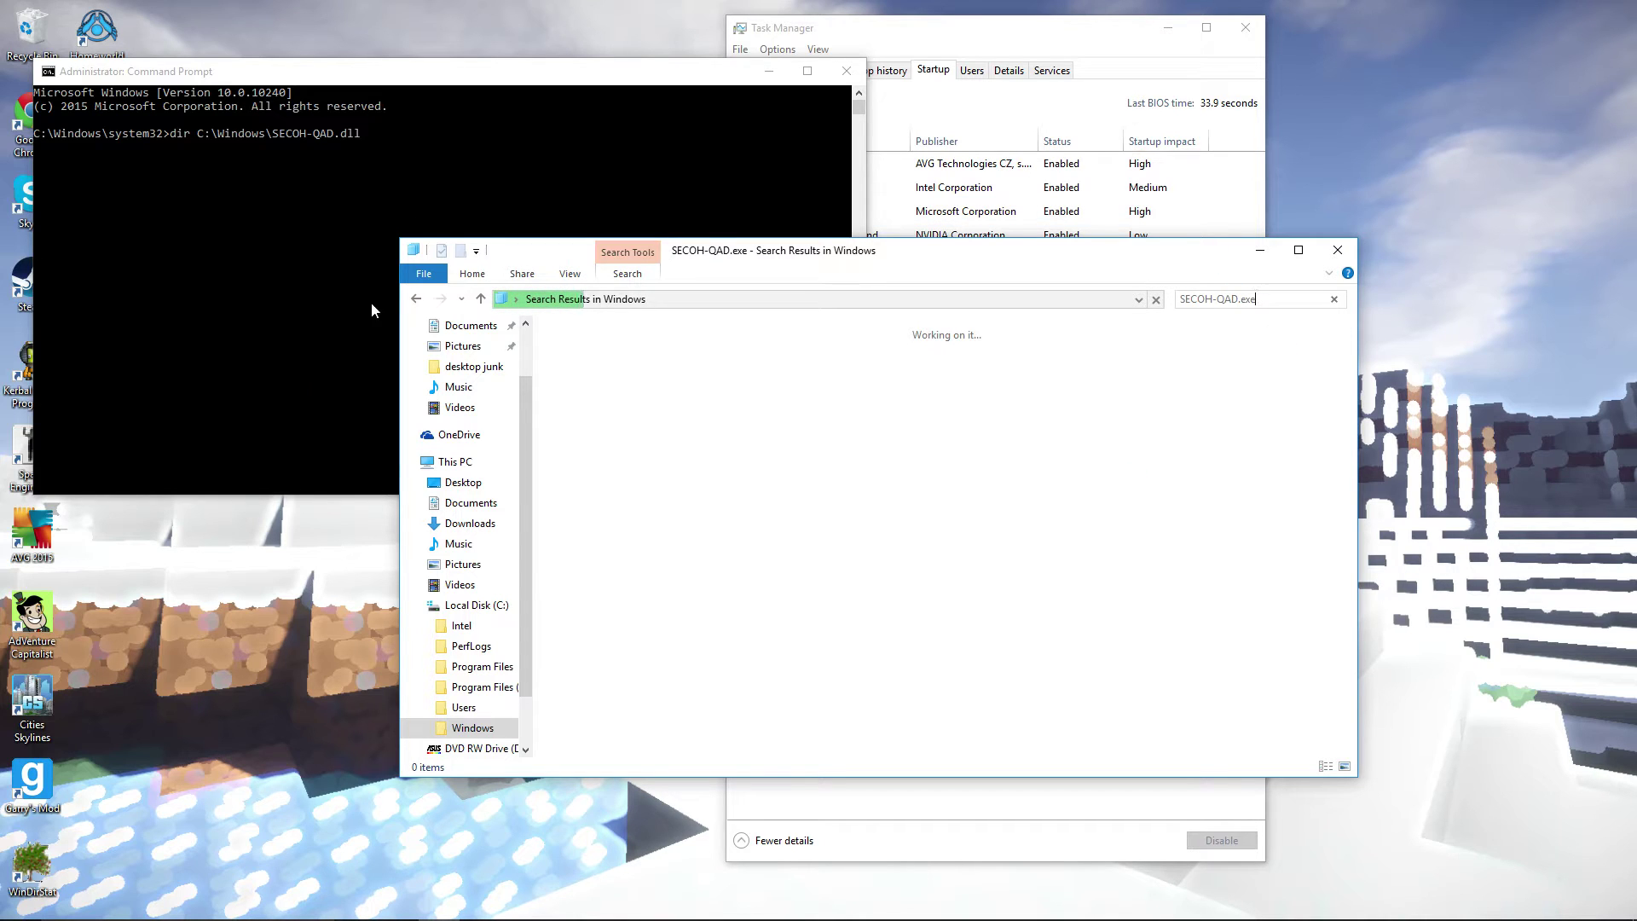
Add '.dll' in the console, then trim the search to 'SECOH-QAD.' to find the 3.50 KB SECOH-QAD.dll.
click(414, 145)
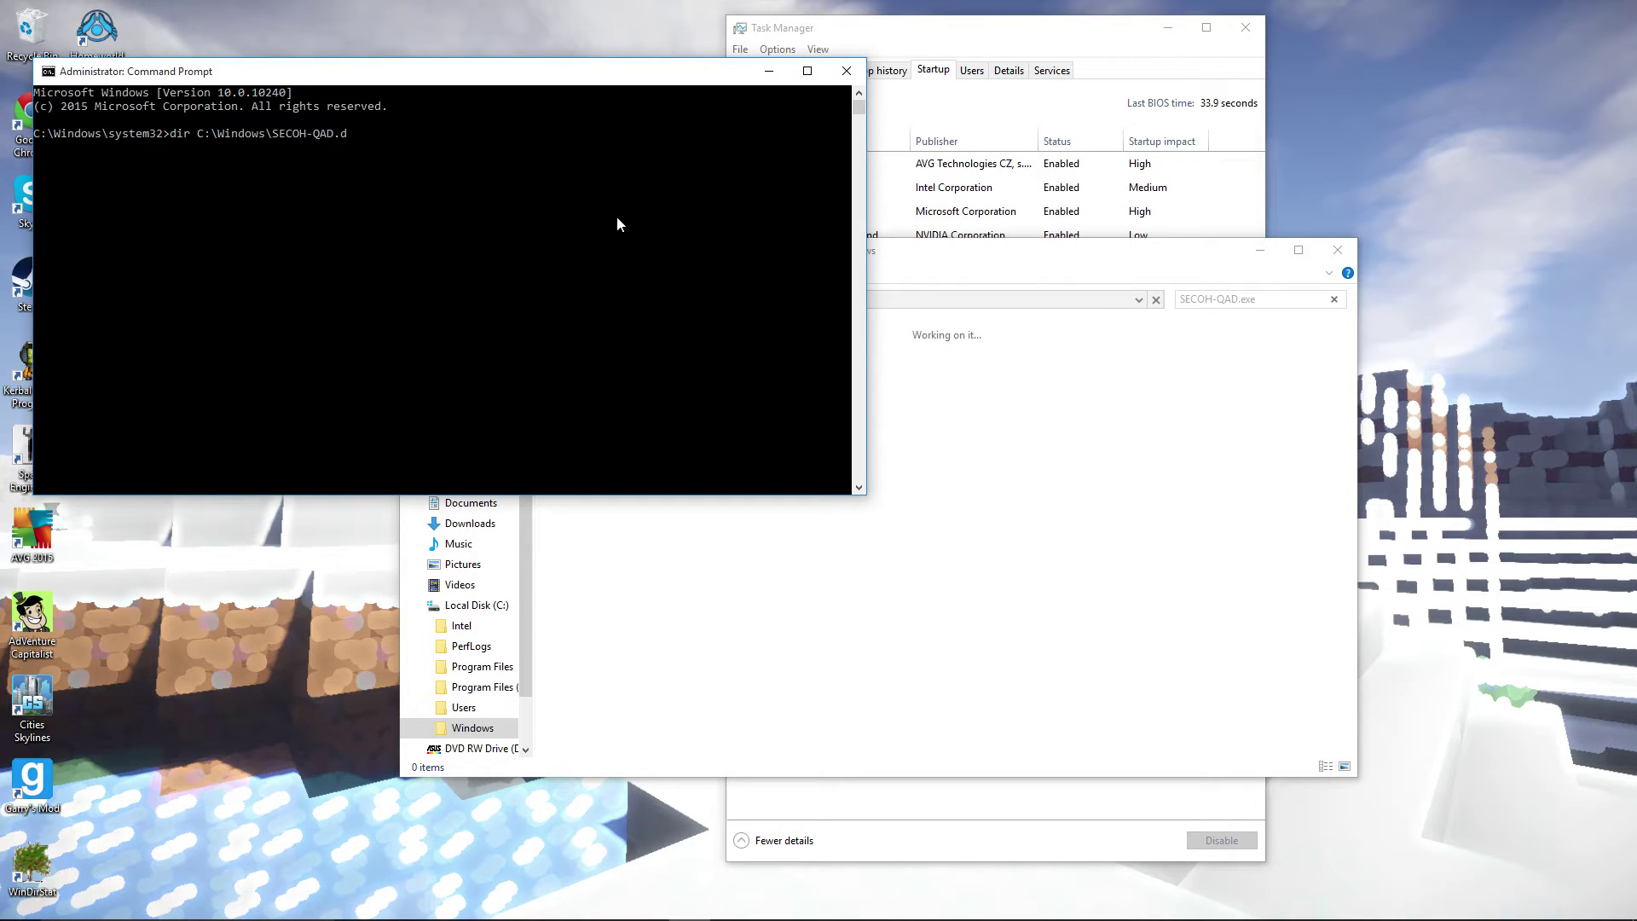
text(.dll)
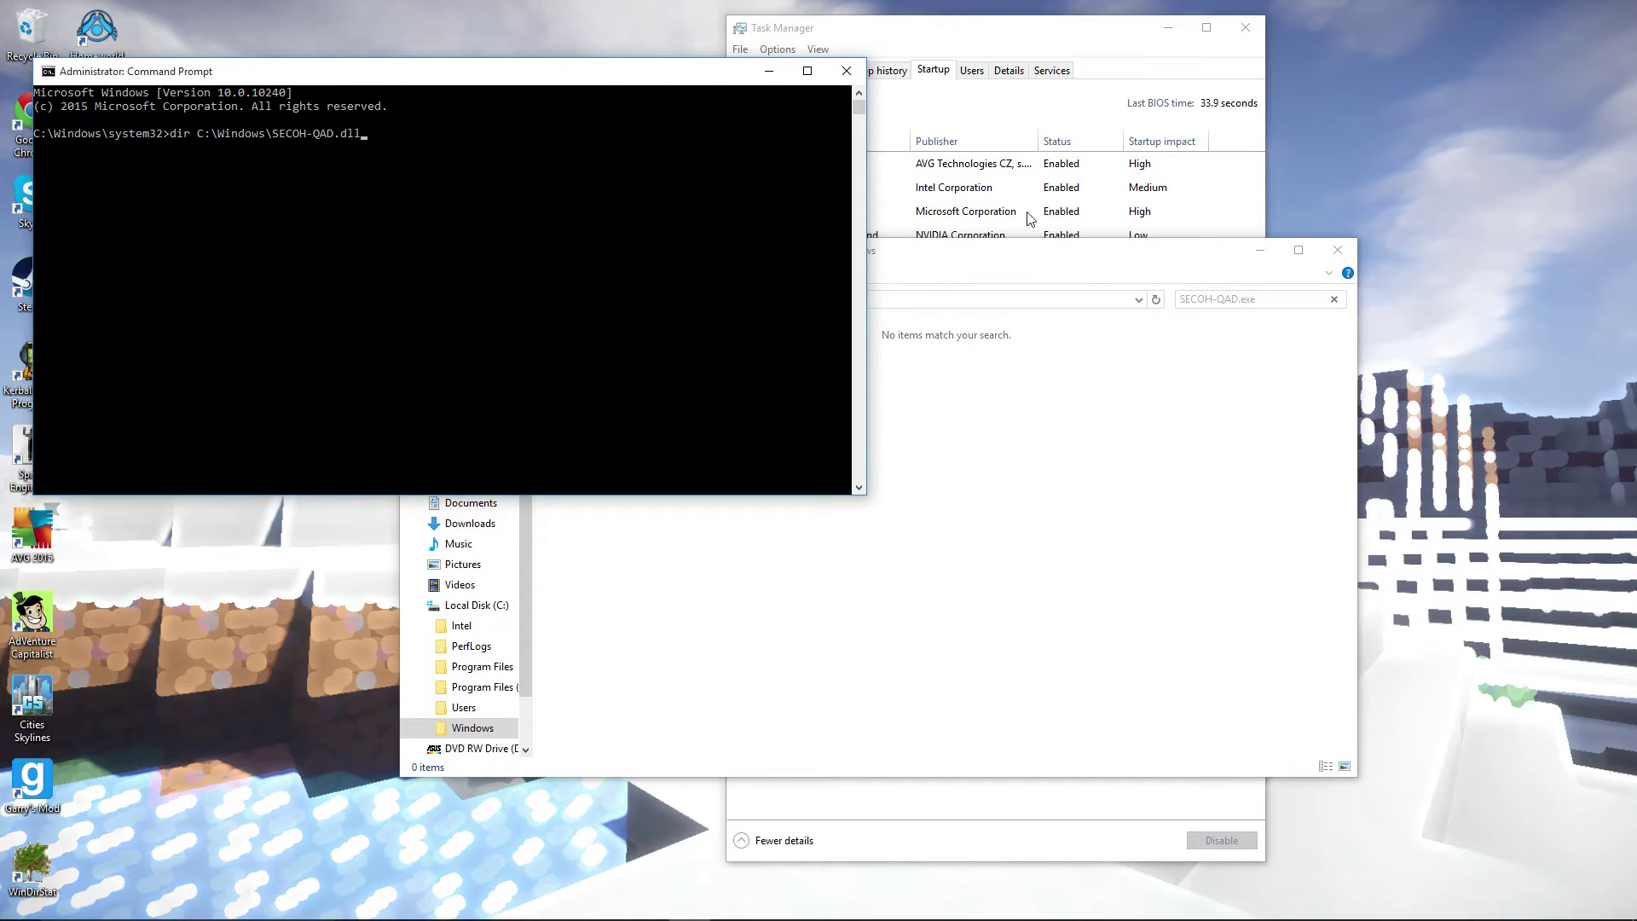
click(1282, 298)
click(1282, 298)
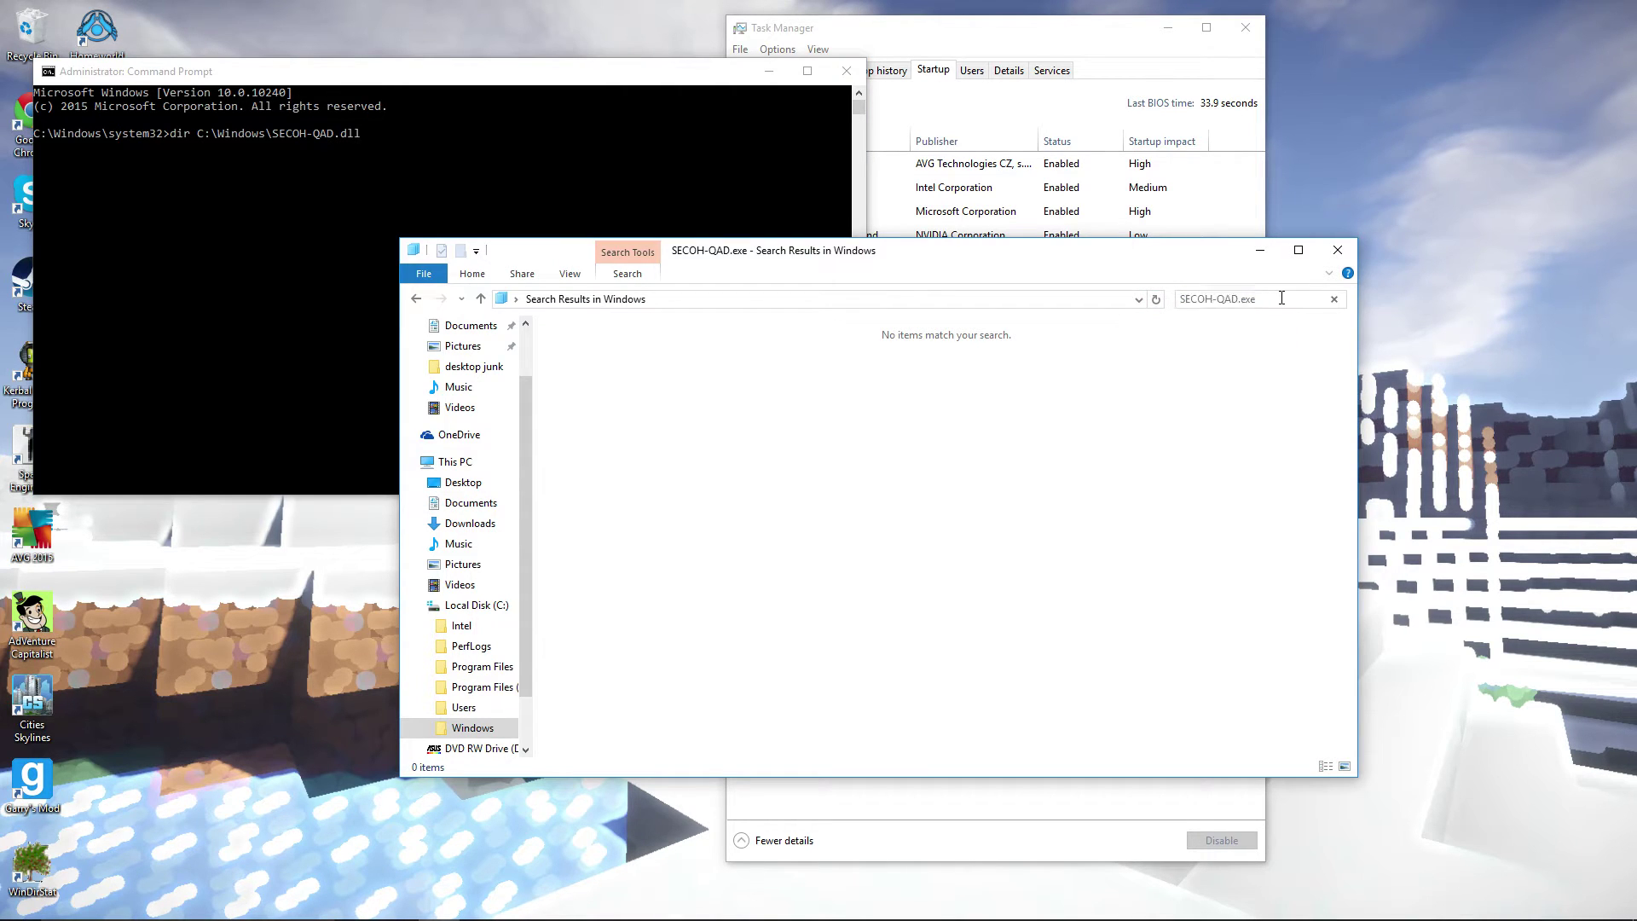
key(BackSpace)
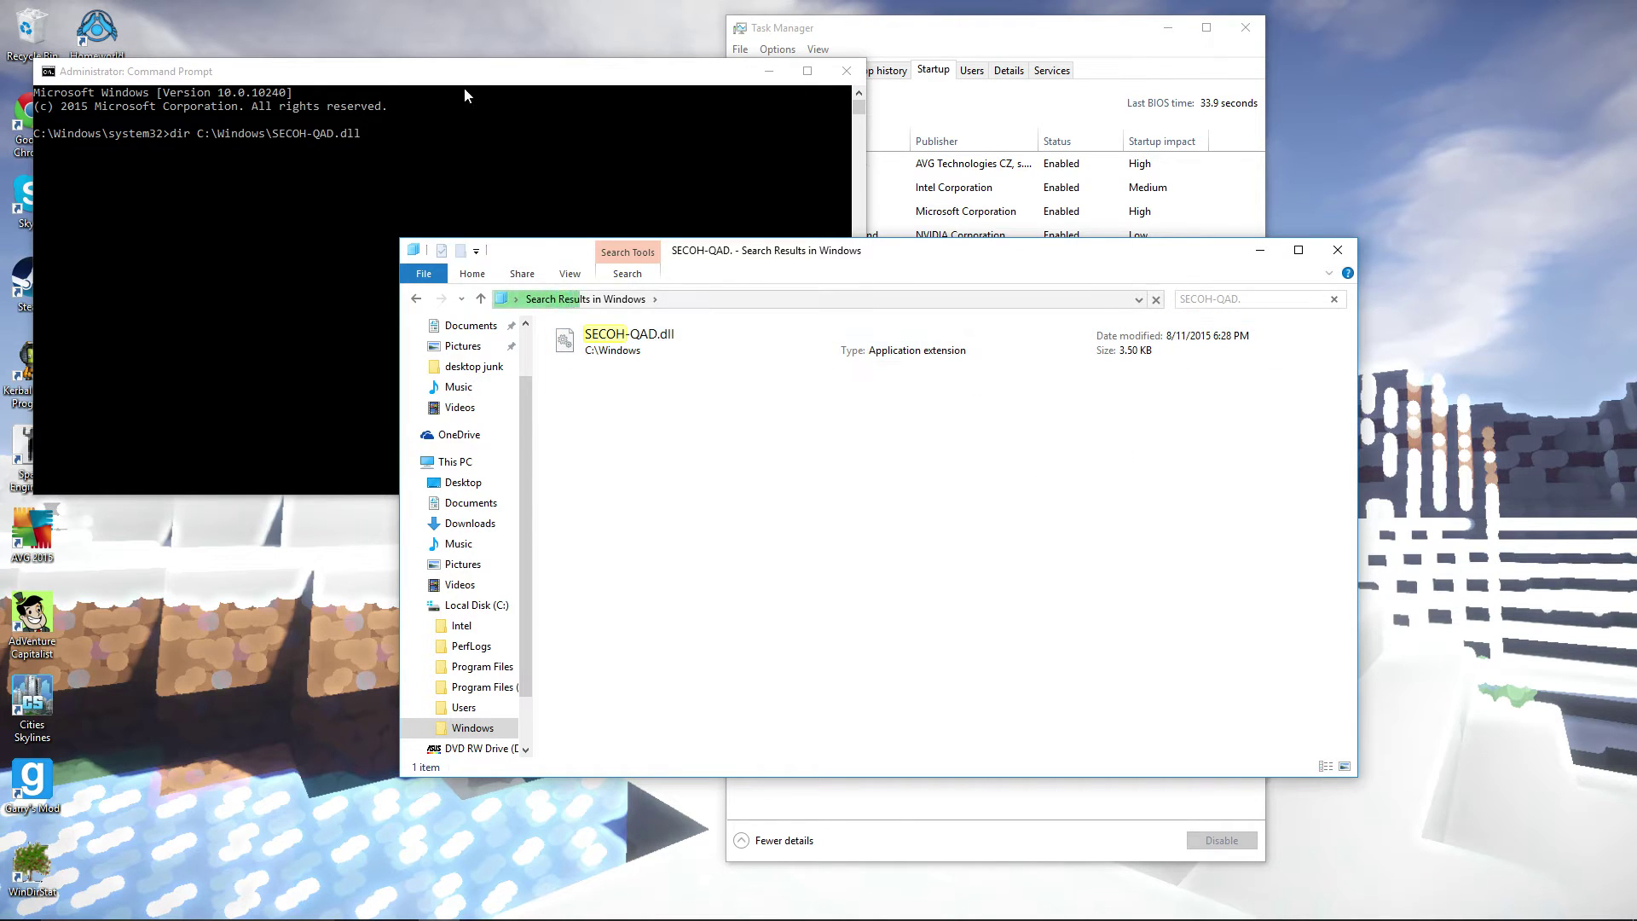
Run del C:\Windows\SECOH-QAD.dll, then recall the command and trim its file path.
click(189, 134)
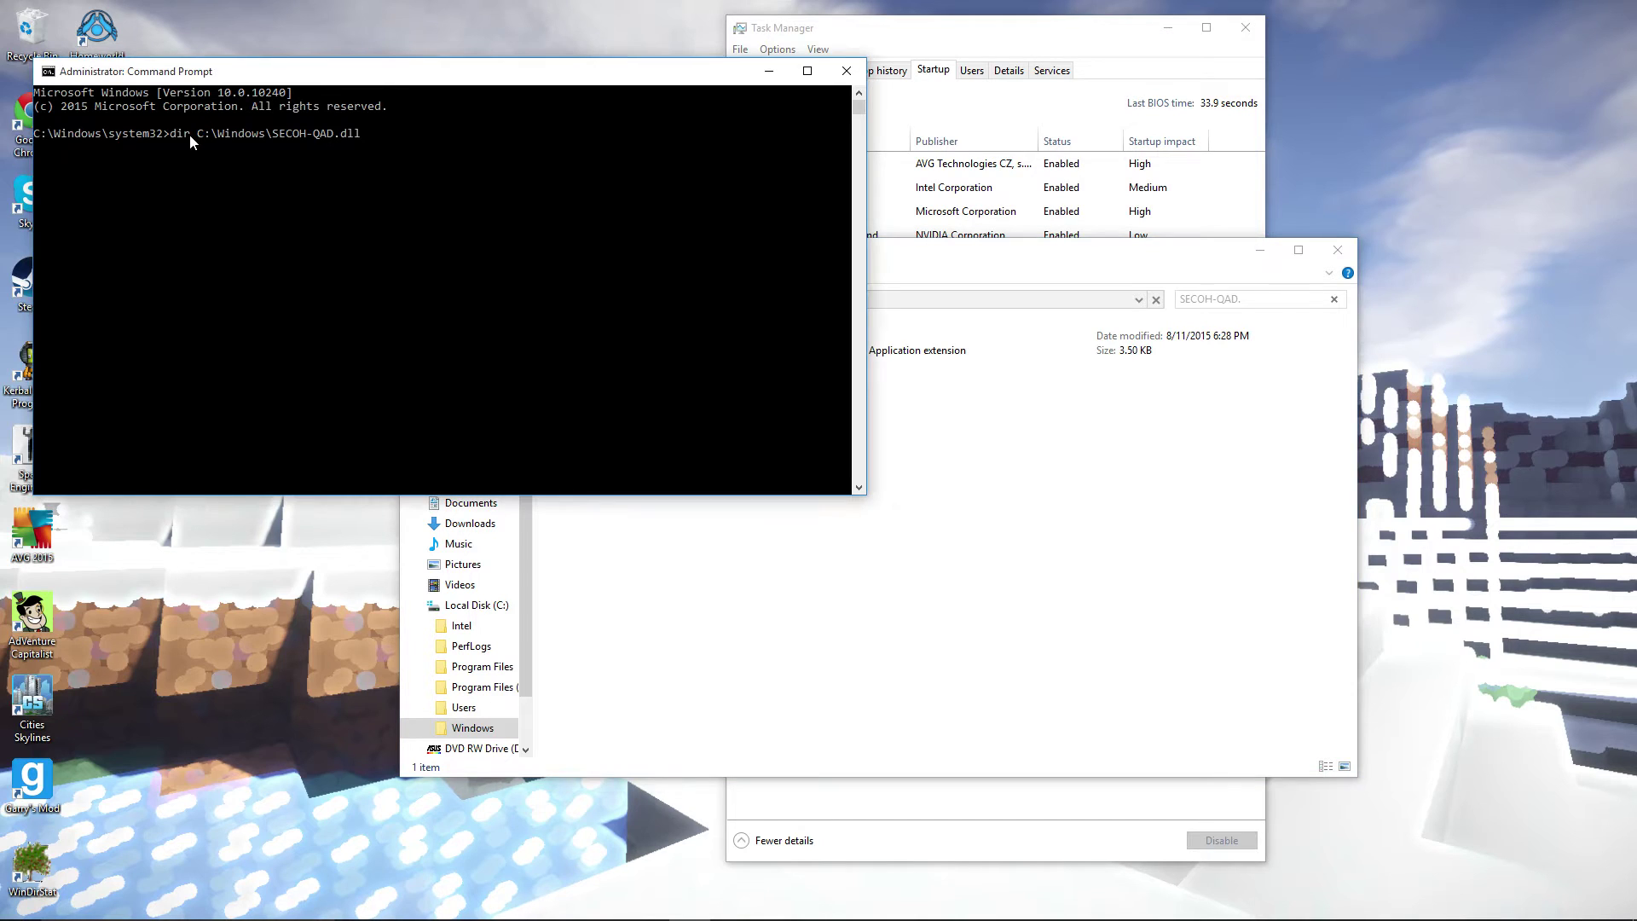
click(193, 135)
key(Escape)
key(Left)
key(Left)
key(Left)
key(Left)
key(Left)
key(Left)
key(Left)
key(Left)
key(Left)
key(Delete)
key(Delete)
key(Delete)
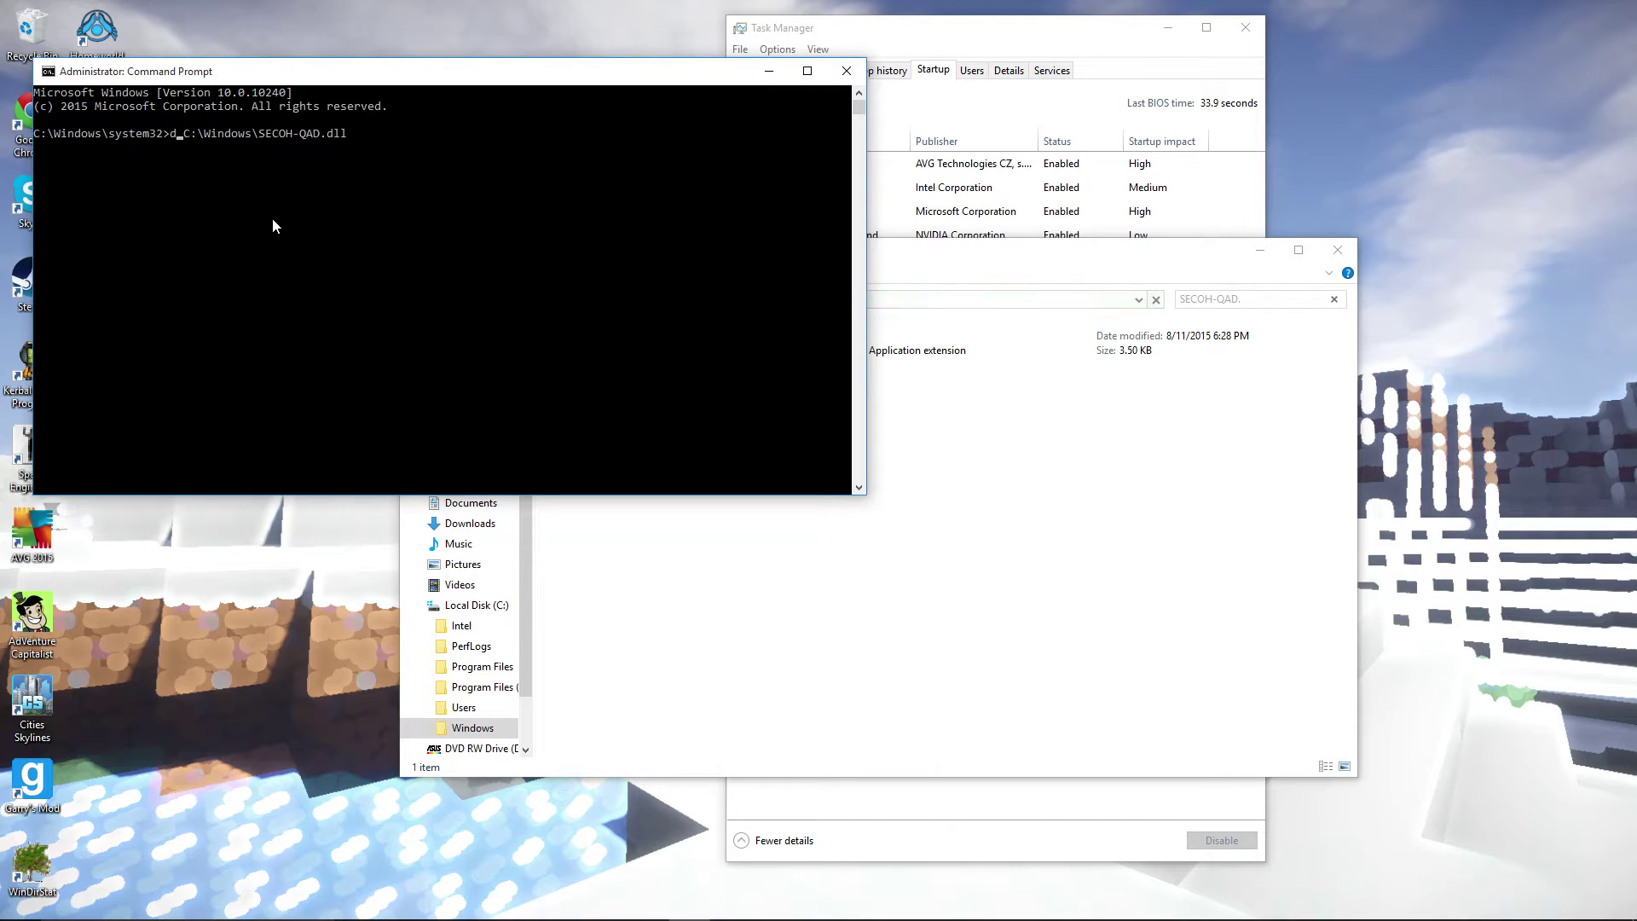
text(el)
key(Return)
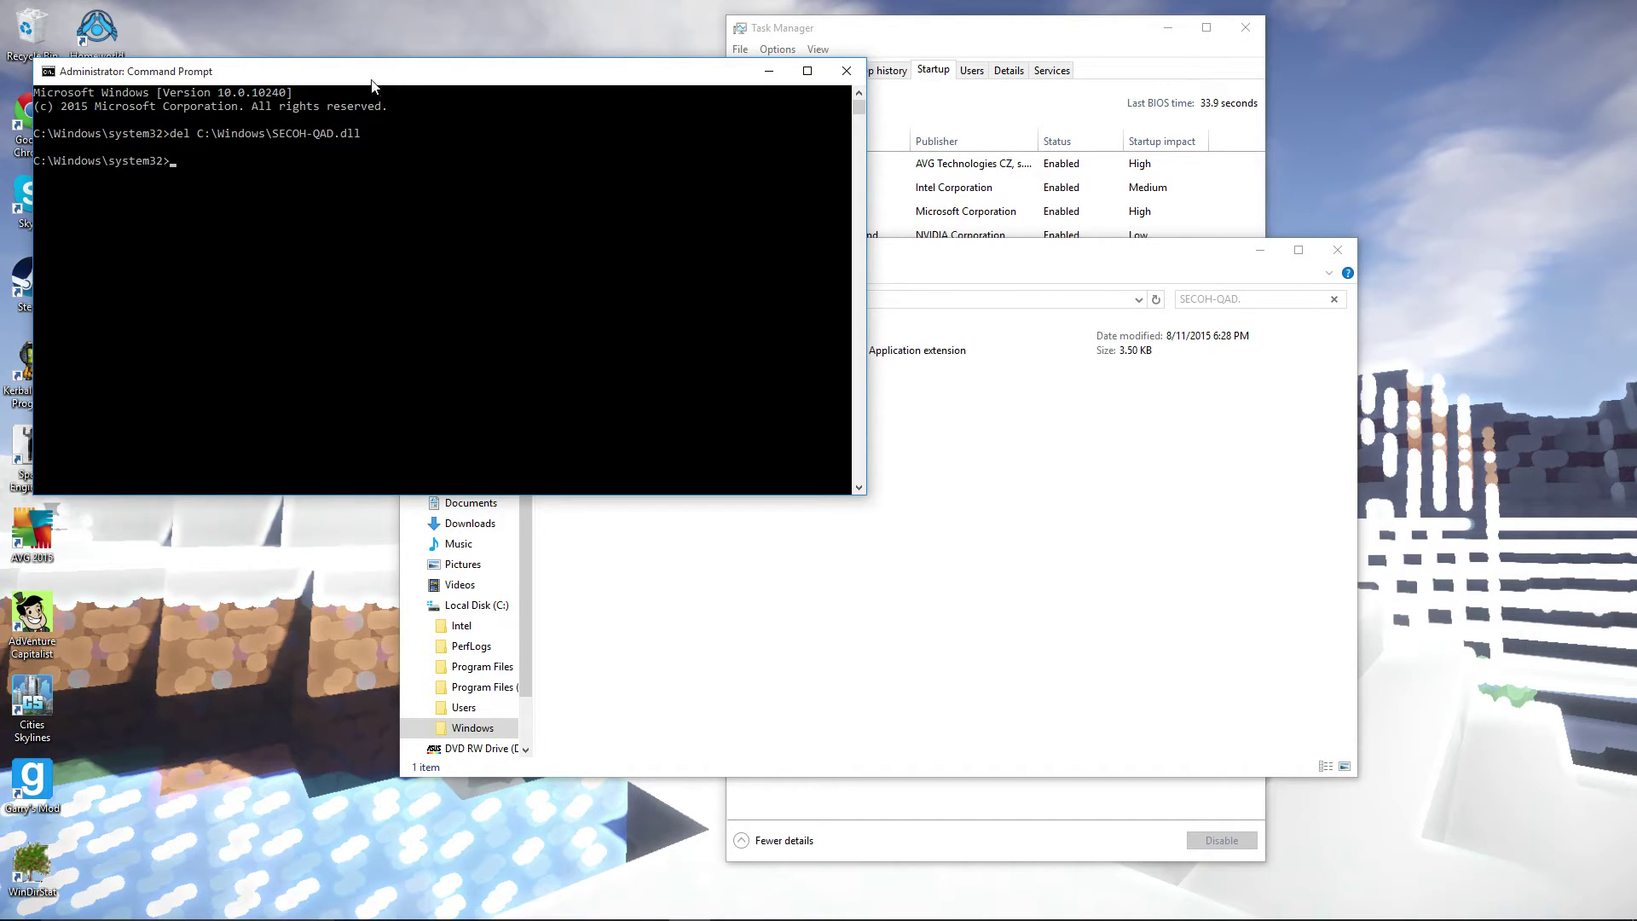
key(Up)
key(BackSpace)
key(BackSpace)
key(BackSpace)
key(BackSpace)
key(BackSpace)
key(BackSpace)
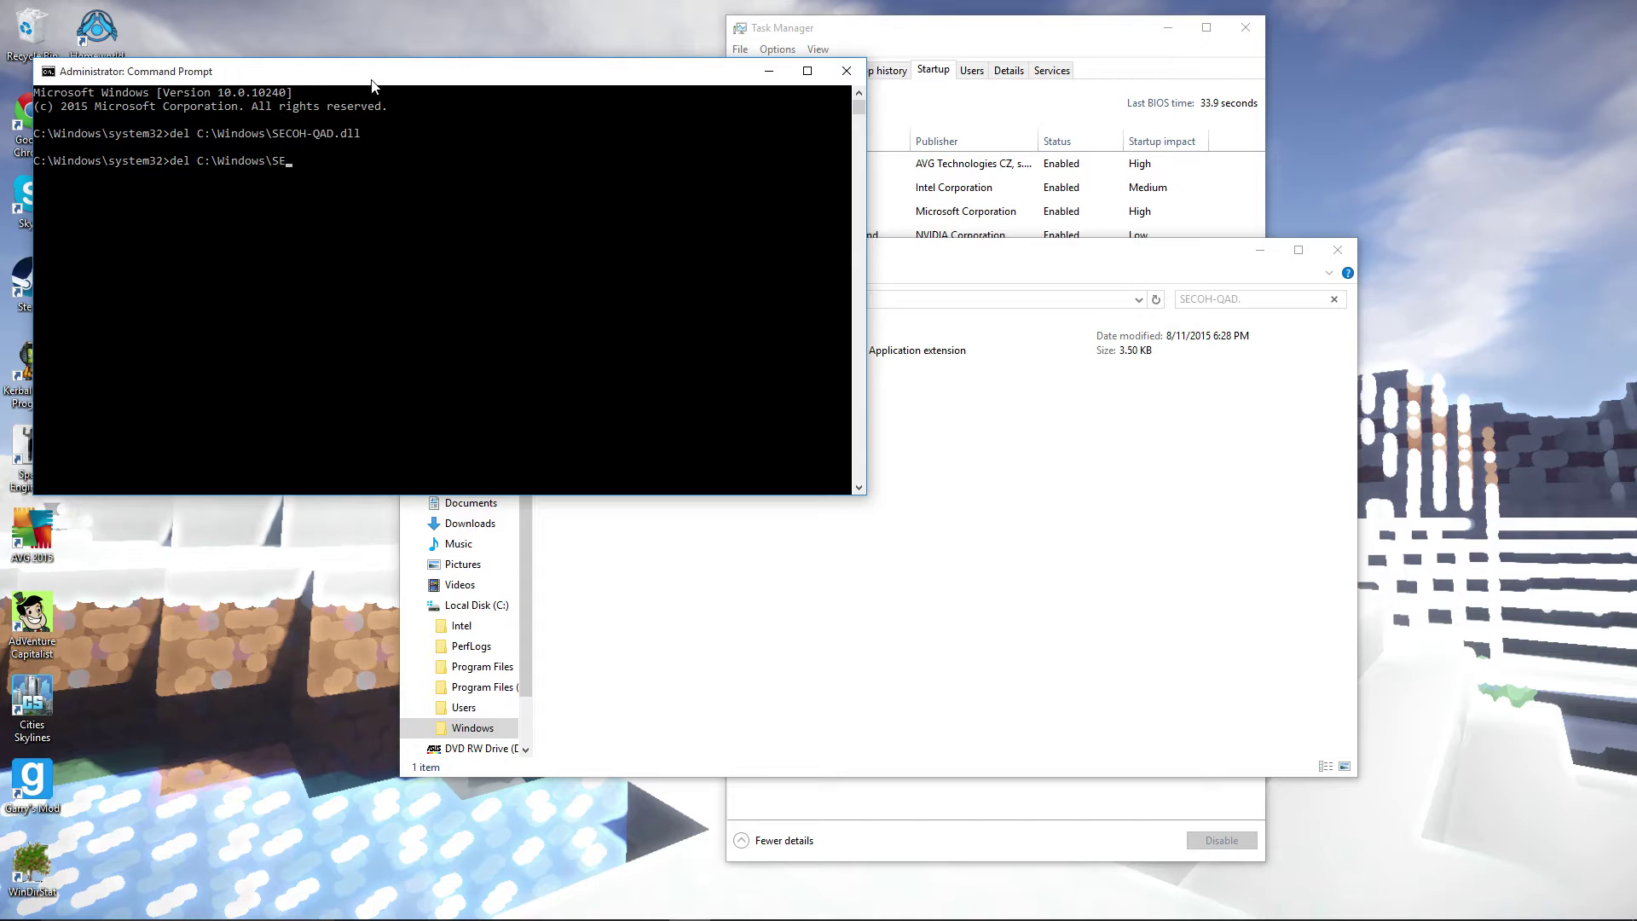
Auto-complete the second del command's C:\Windows path, cycling matches to C:\Windows\servicing without running it.
key(Tab)
key(Tab)
key(Tab)
text(q)
key(Tab)
key(Tab)
key(Tab)
key(Tab)
key(Tab)
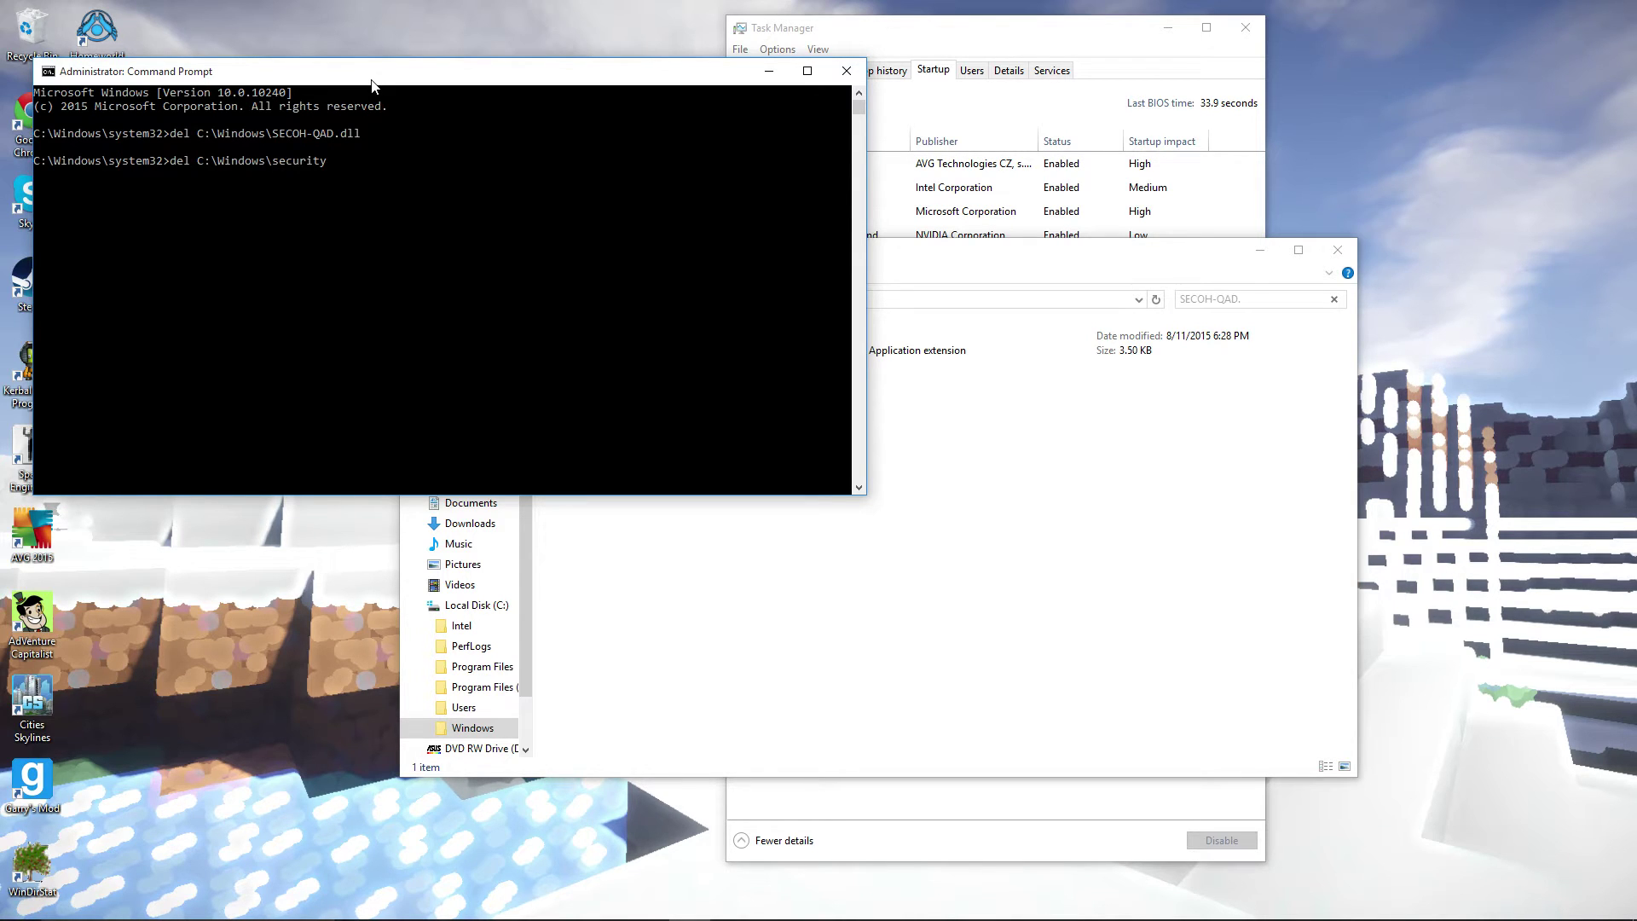
Close the Administrator Command Prompt window after the delete commands.
click(847, 71)
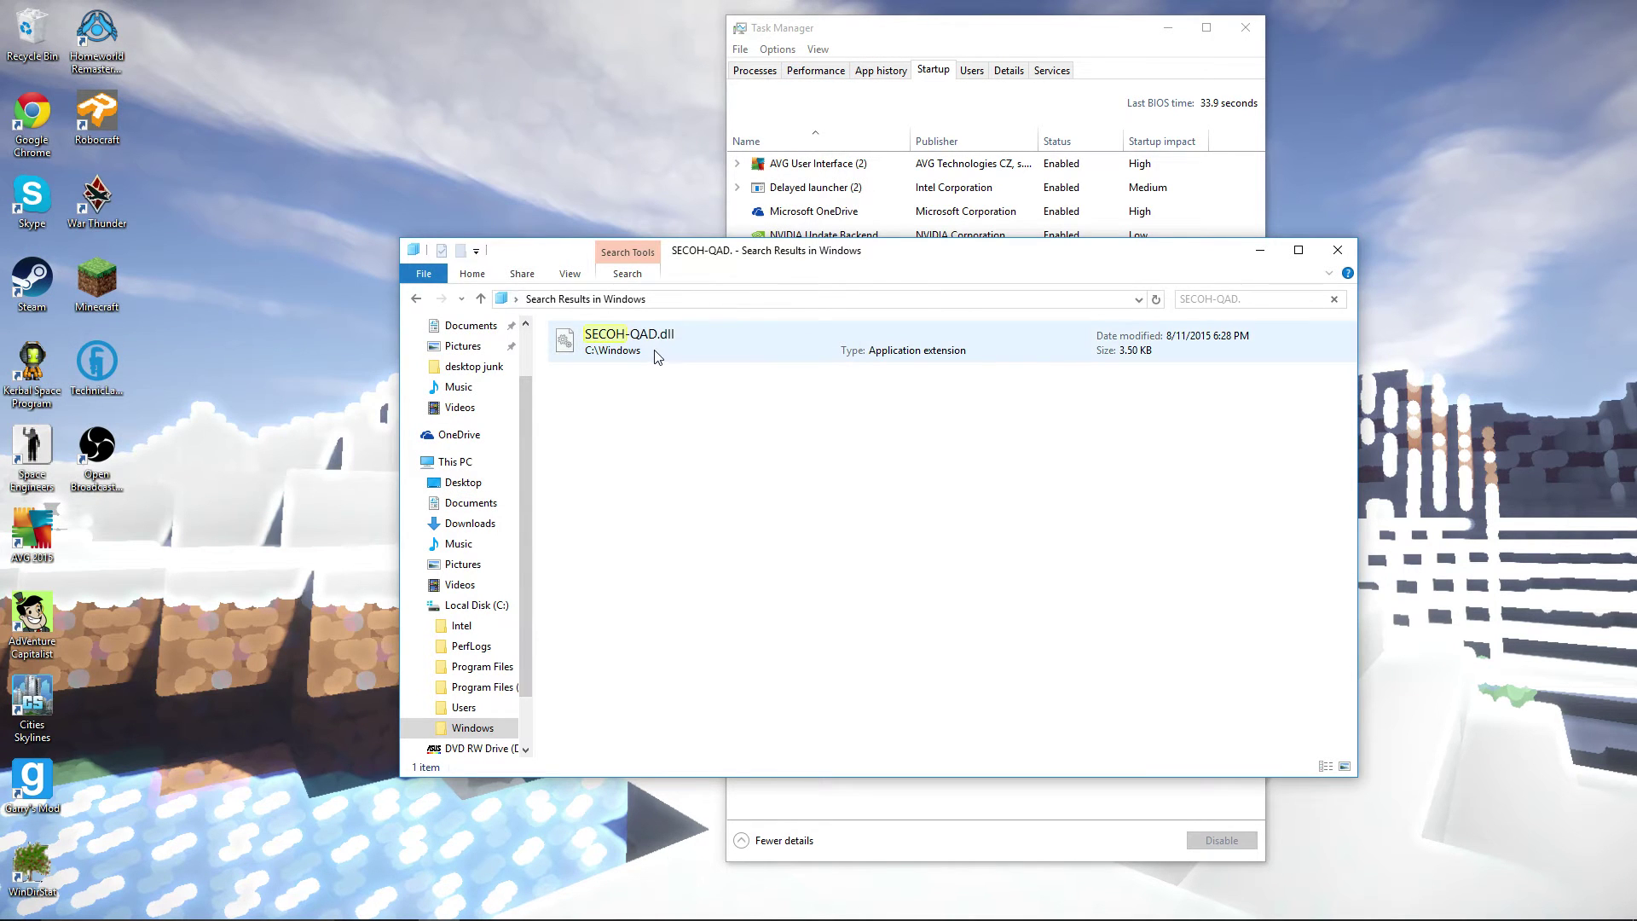
Re-run the C:\Windows search for SECOH-QAD.dll and confirm no items match.
click(1157, 299)
click(1255, 300)
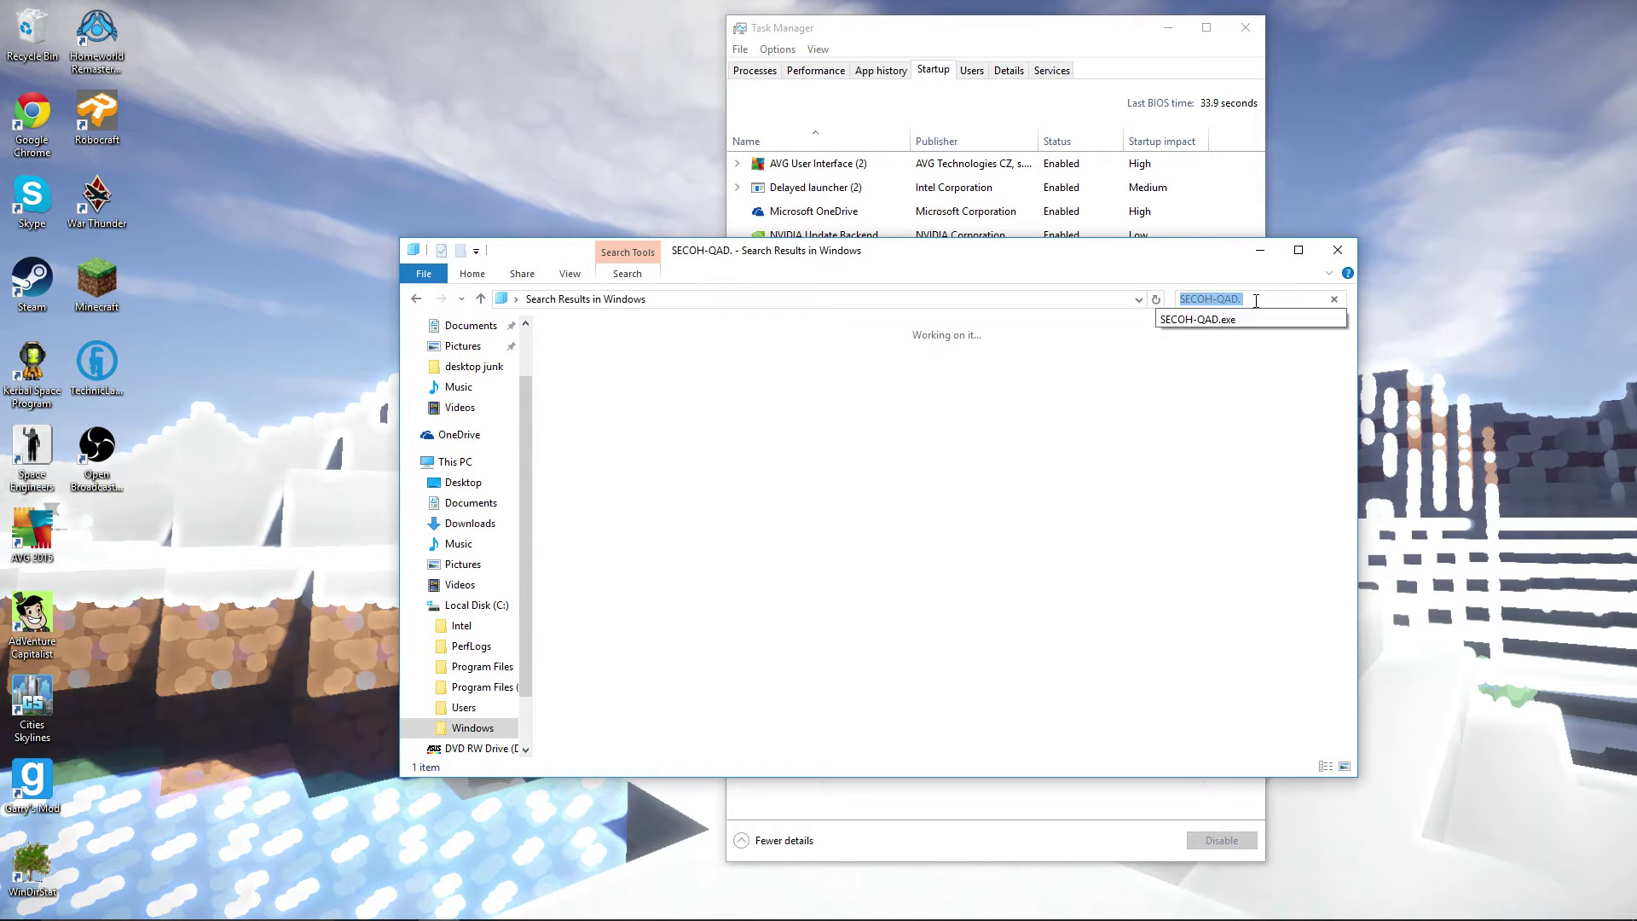
key(Return)
text(dll)
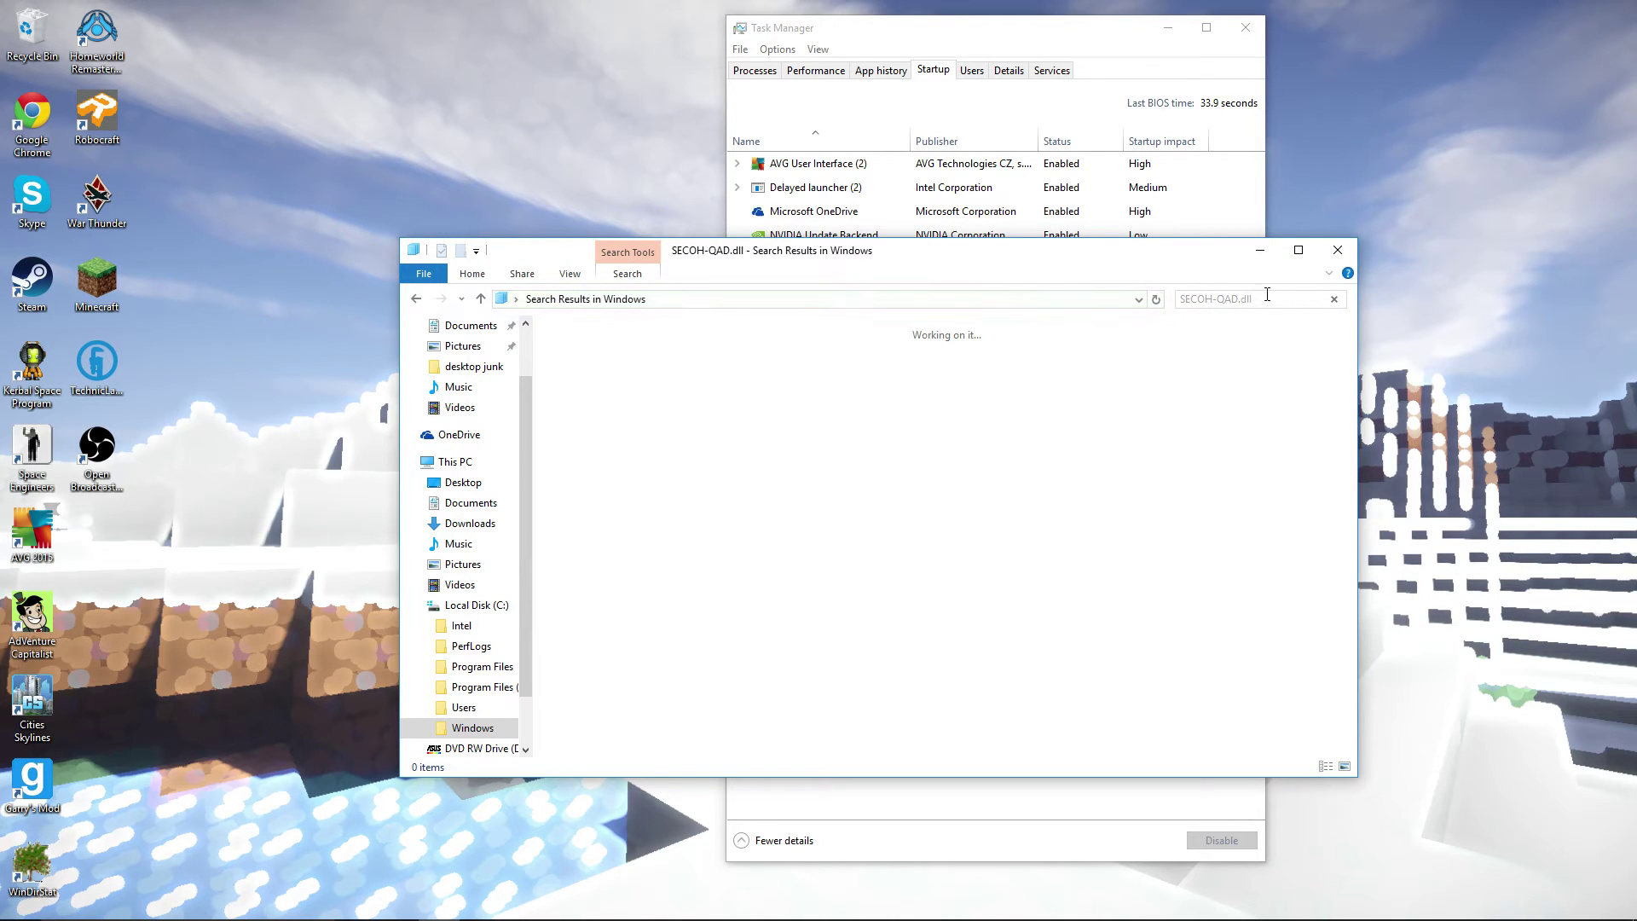
click(1270, 303)
key(Return)
Launch AVG AntiVirus FREE, start a Whole Computer Scan, and place AVG left of Task Manager.
click(1338, 250)
click(102, 666)
double_click(32, 531)
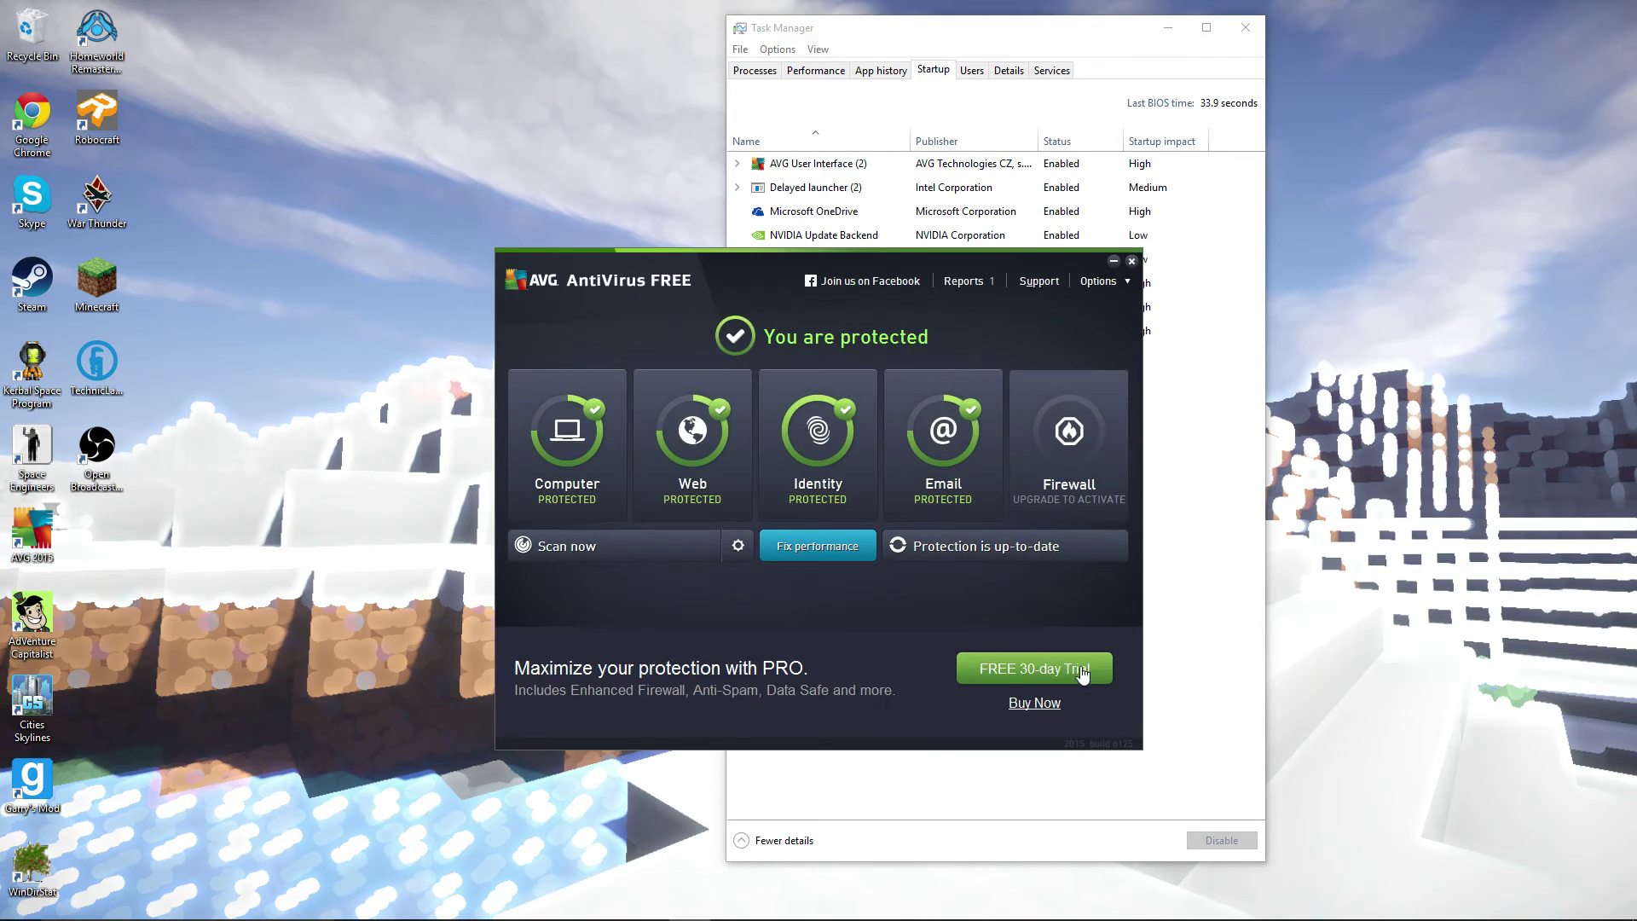
click(606, 547)
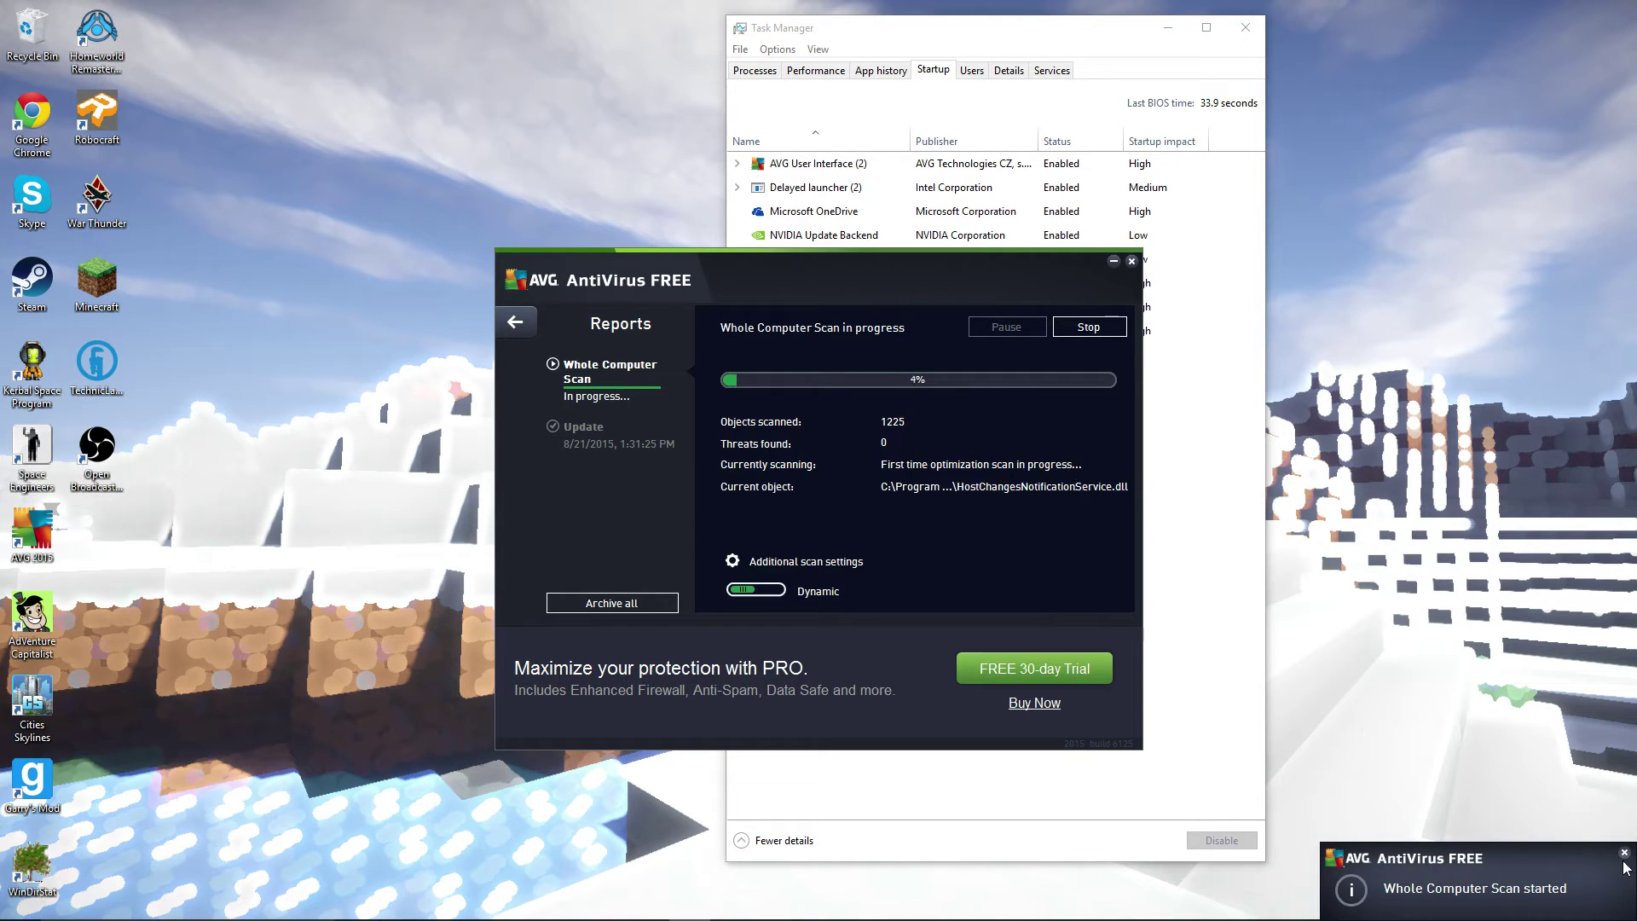
drag(809, 271, 456, 409)
drag(969, 47, 1296, 62)
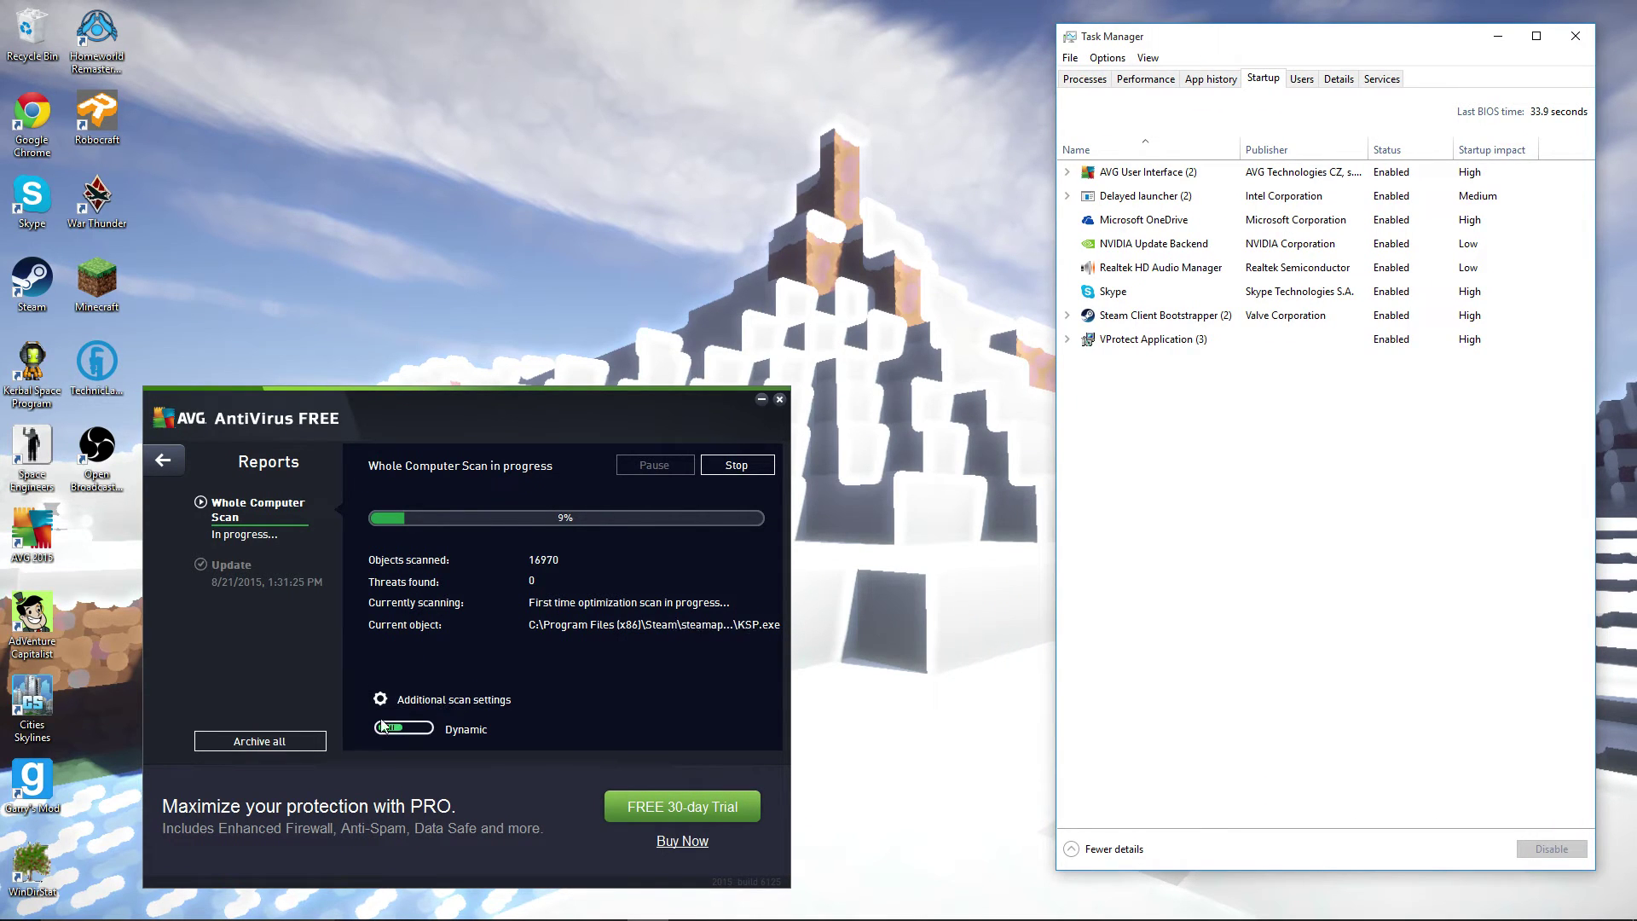
Set AVG's scan priority to Fast and show Task Manager's Disk 0 (C:) performance graph.
click(430, 732)
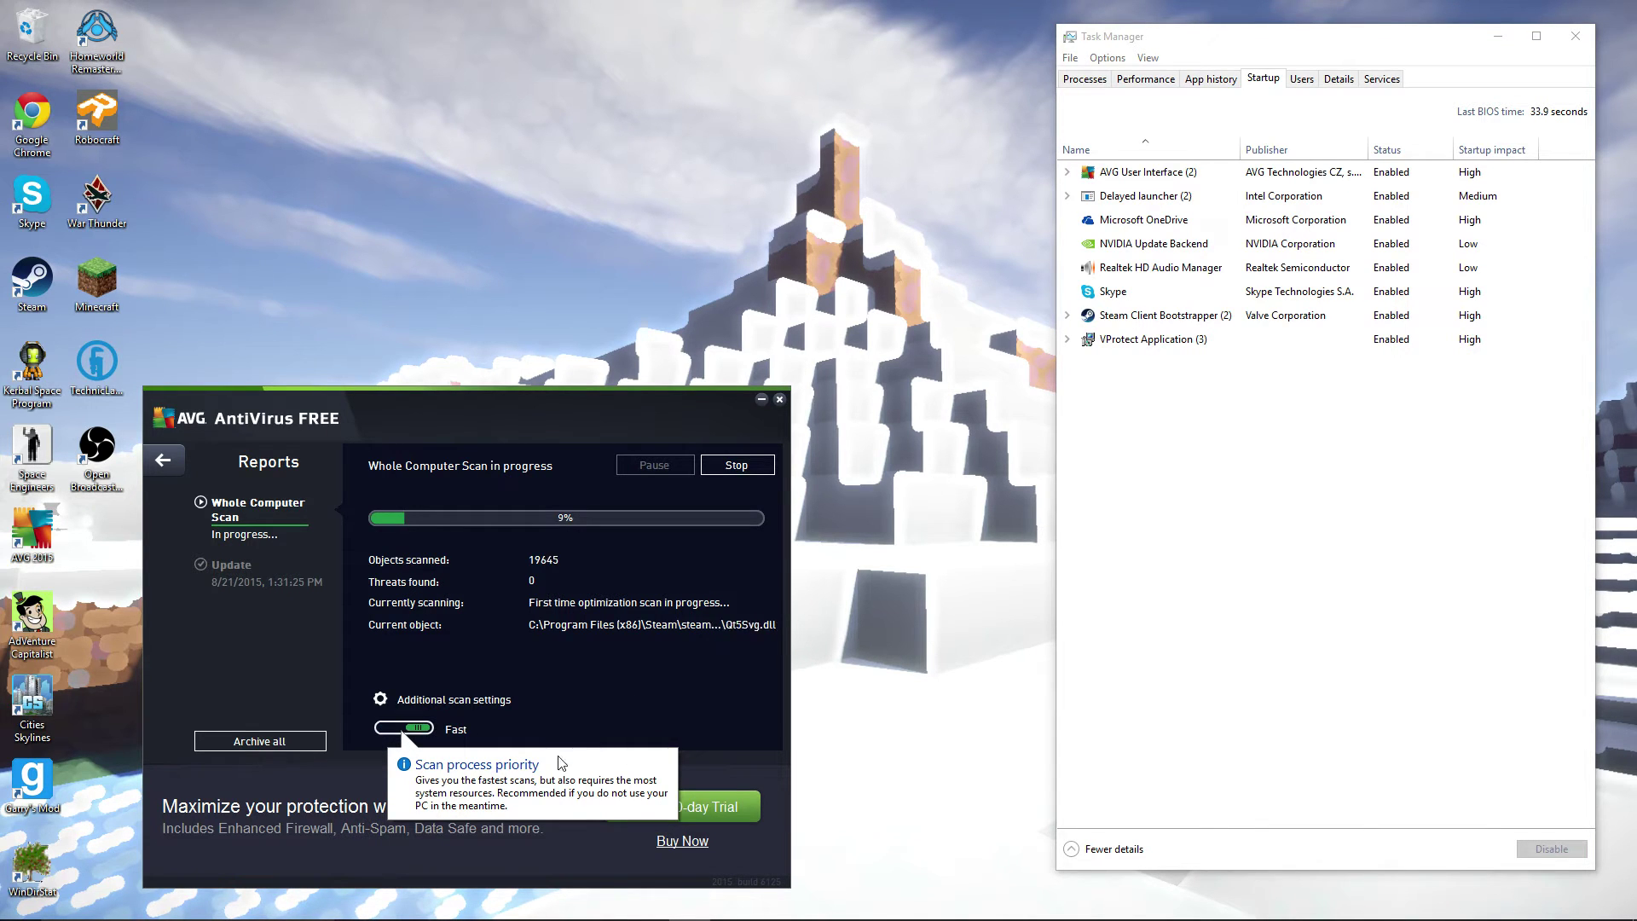
click(1134, 78)
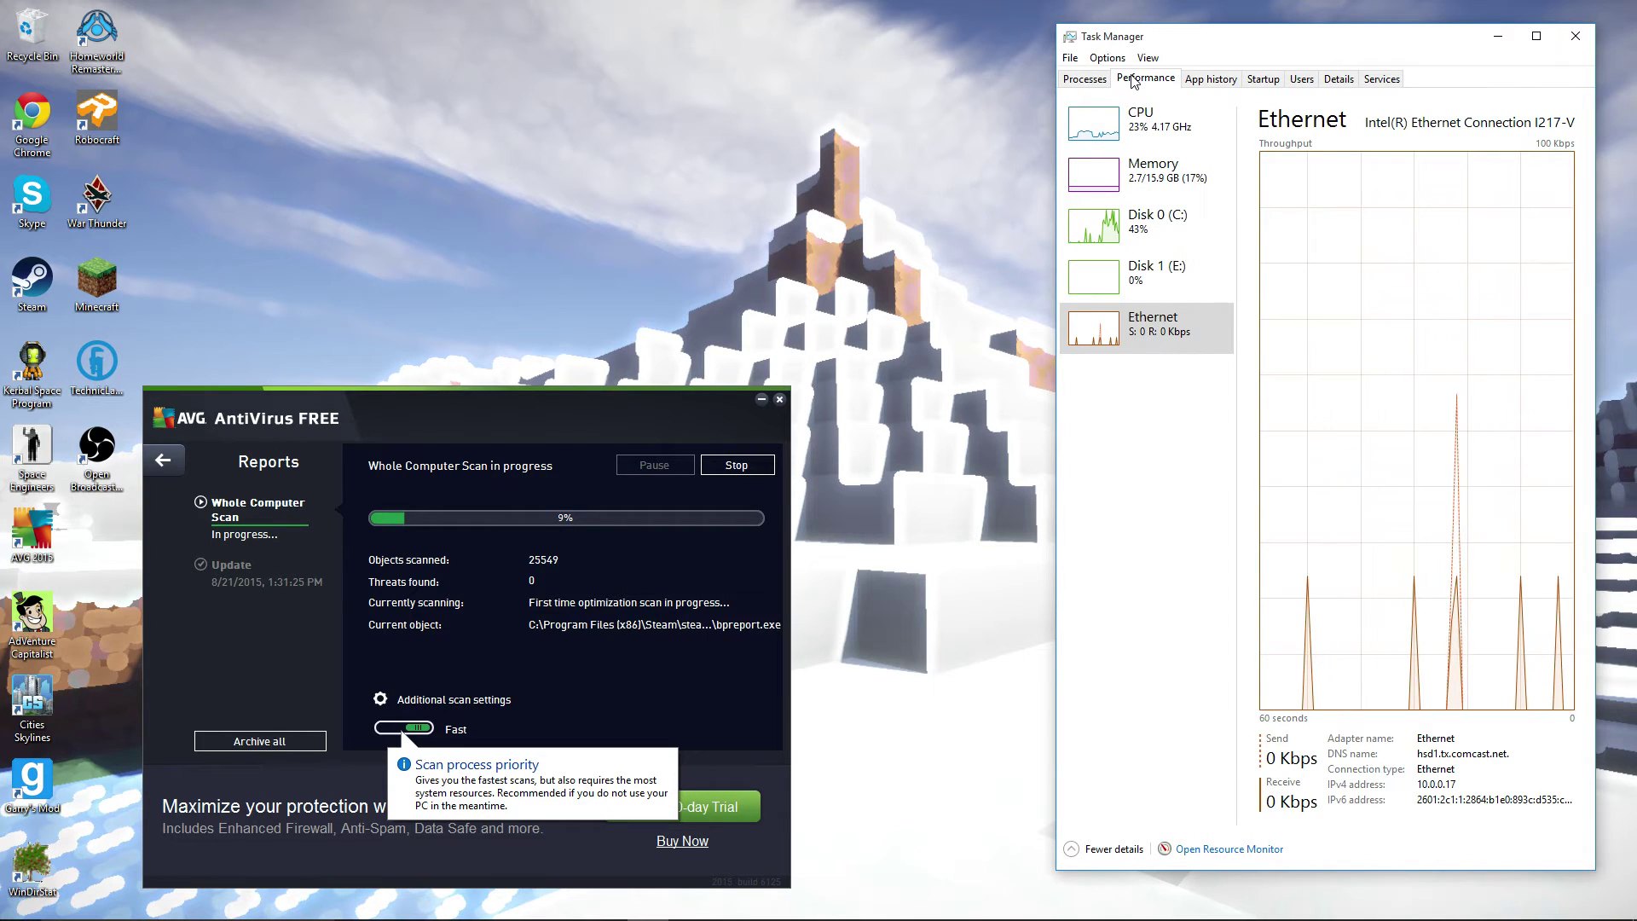
click(1167, 130)
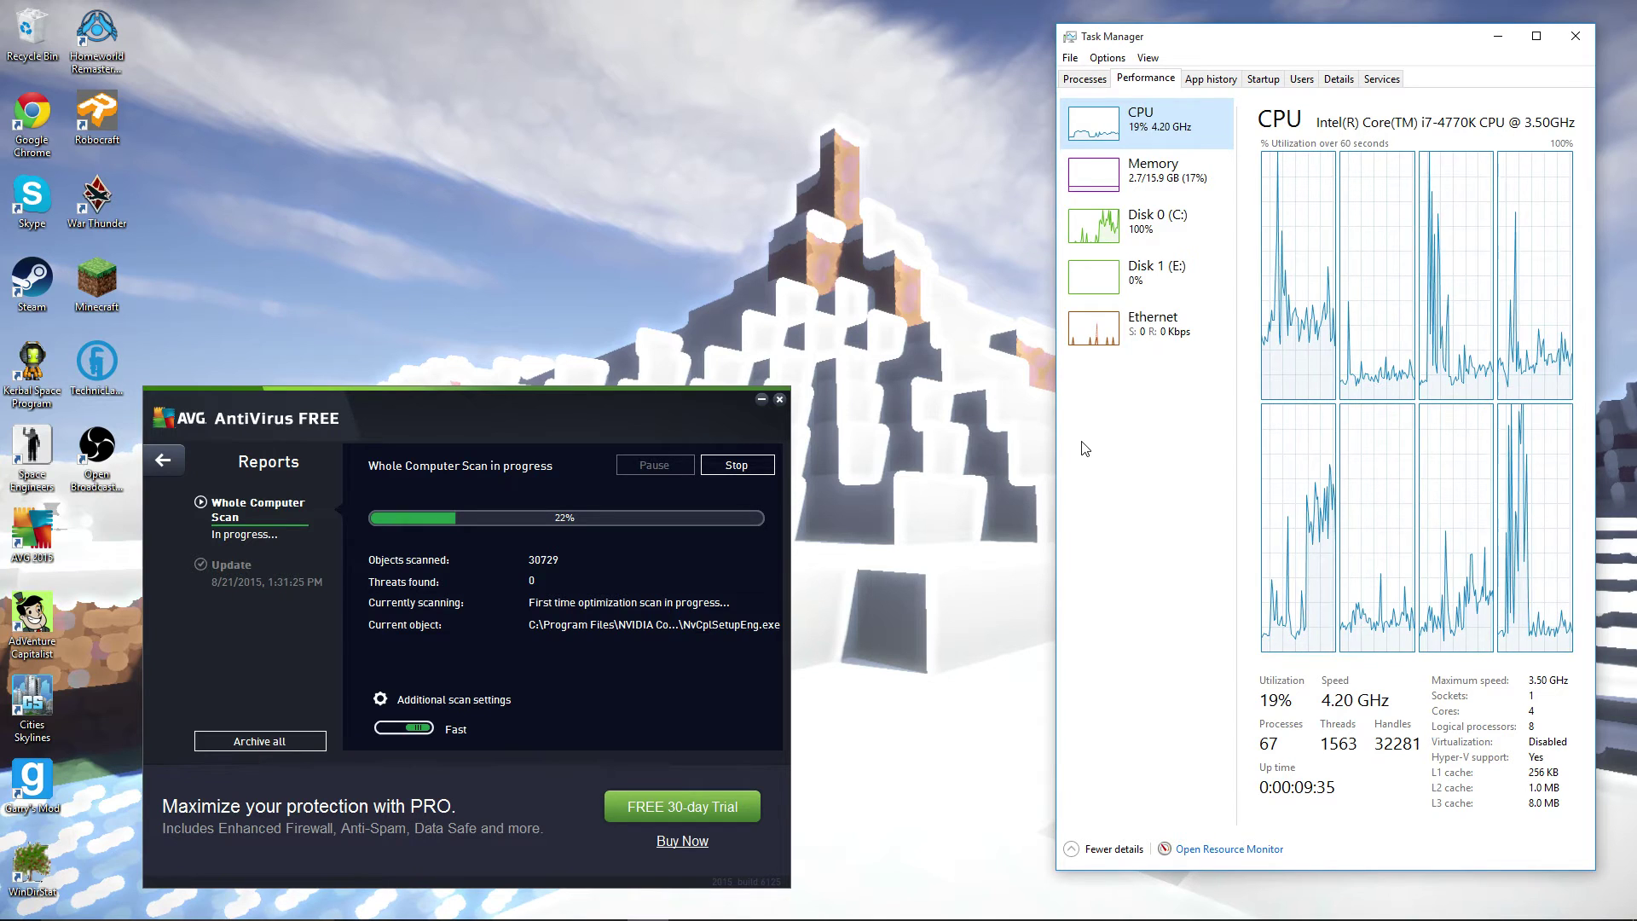
click(1137, 229)
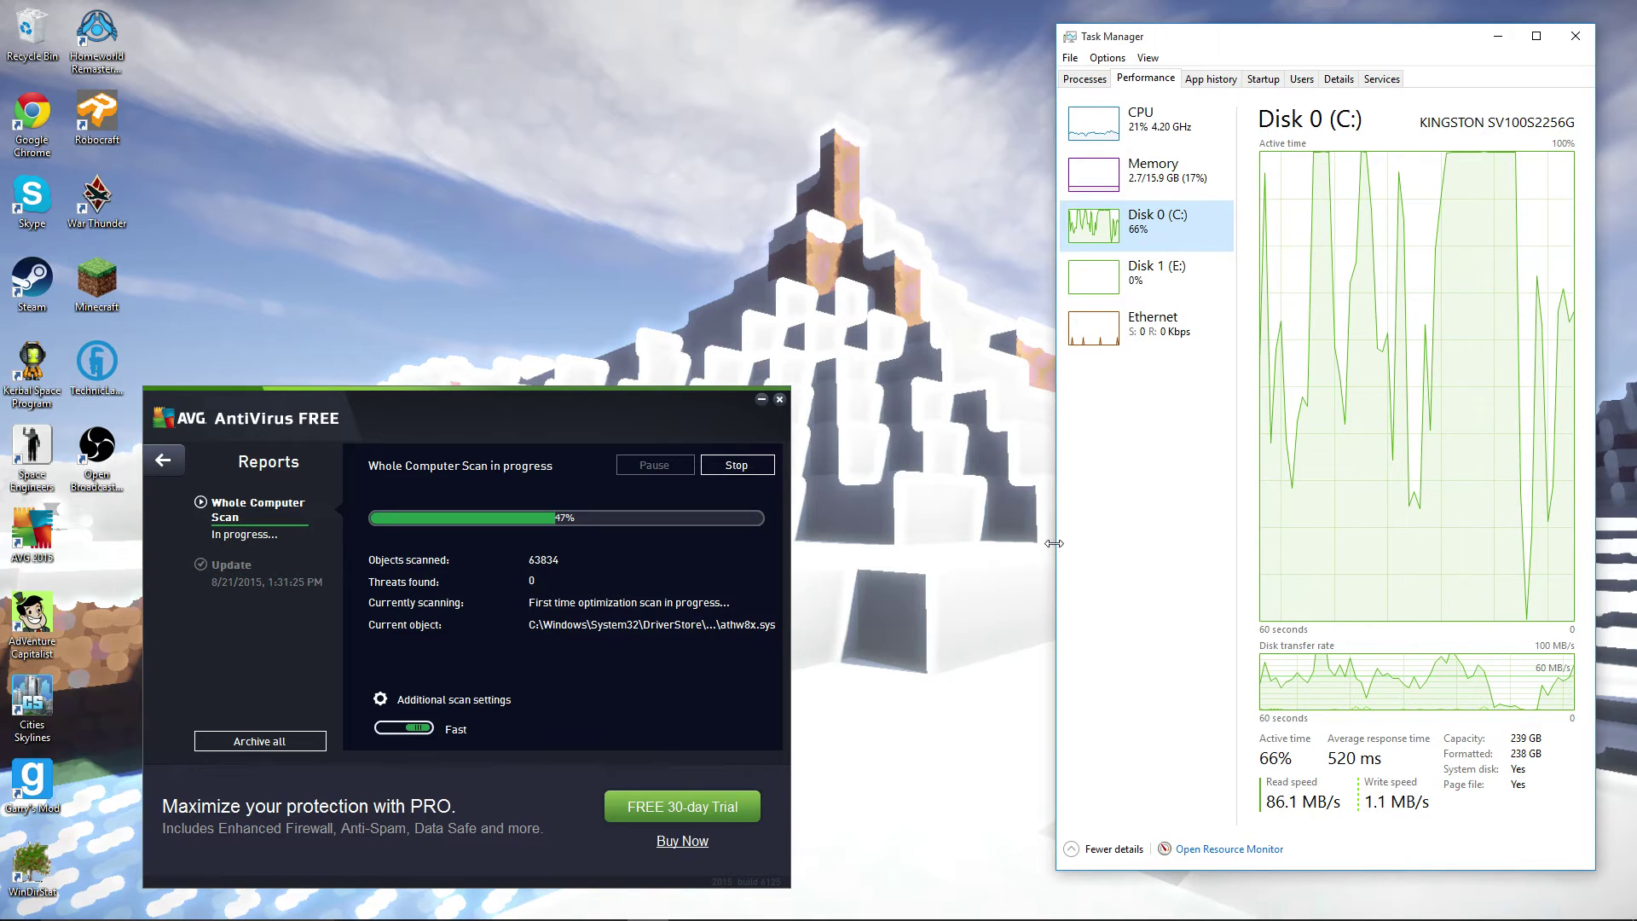
Widen and shorten the Task Manager window, keeping the Disk 0 (C:) graph displayed.
drag(1049, 550, 924, 551)
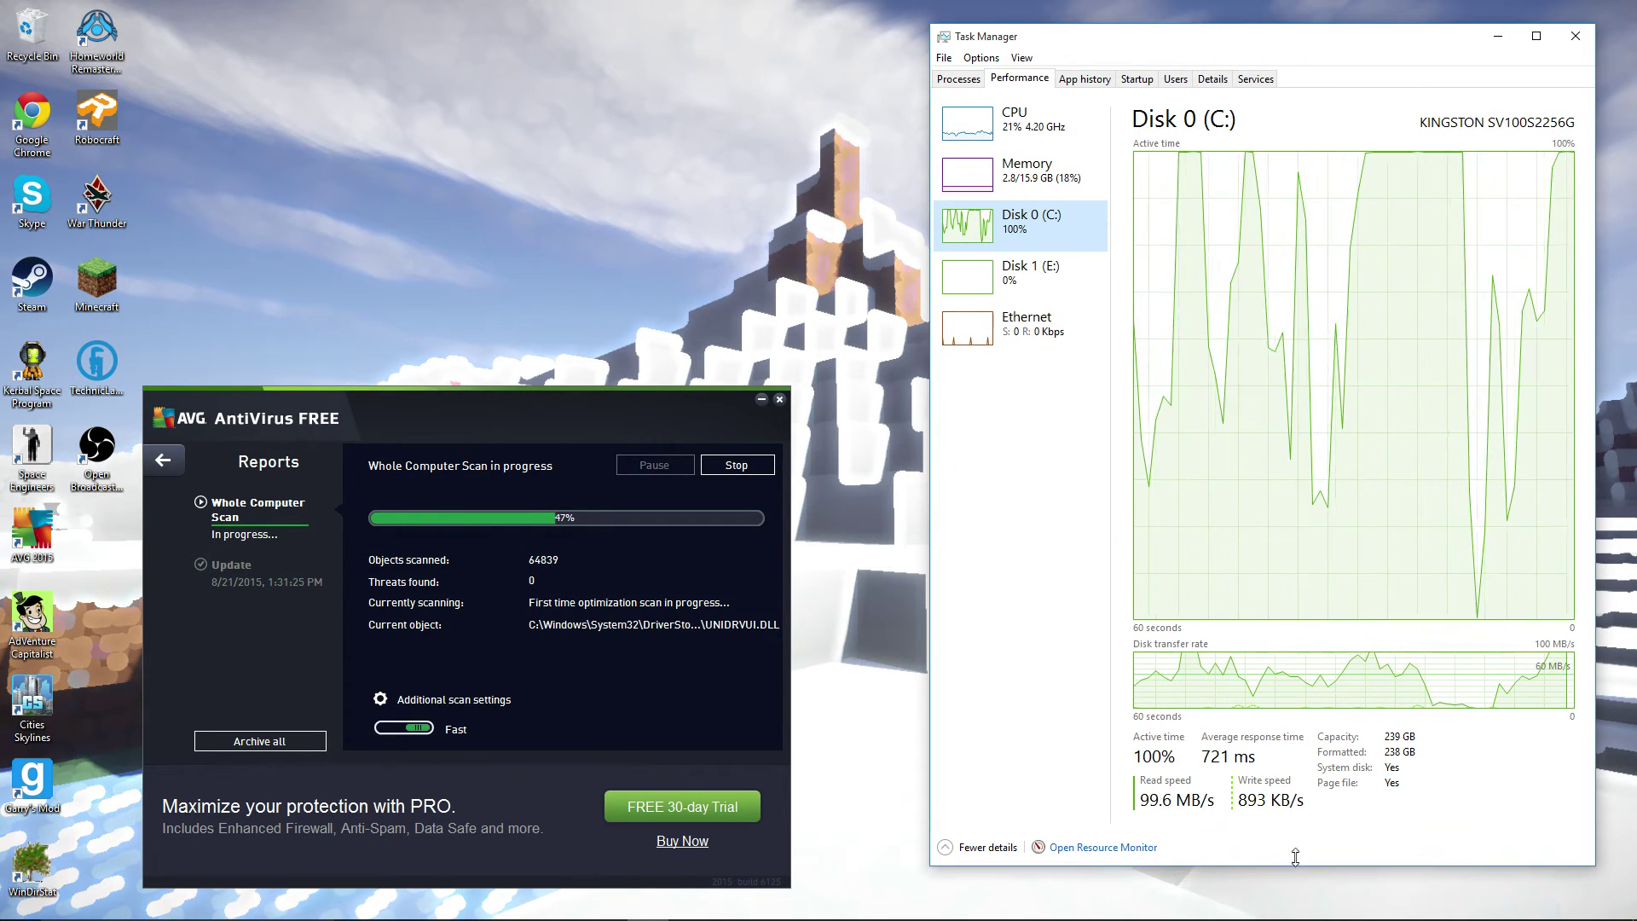
drag(1308, 869, 1311, 556)
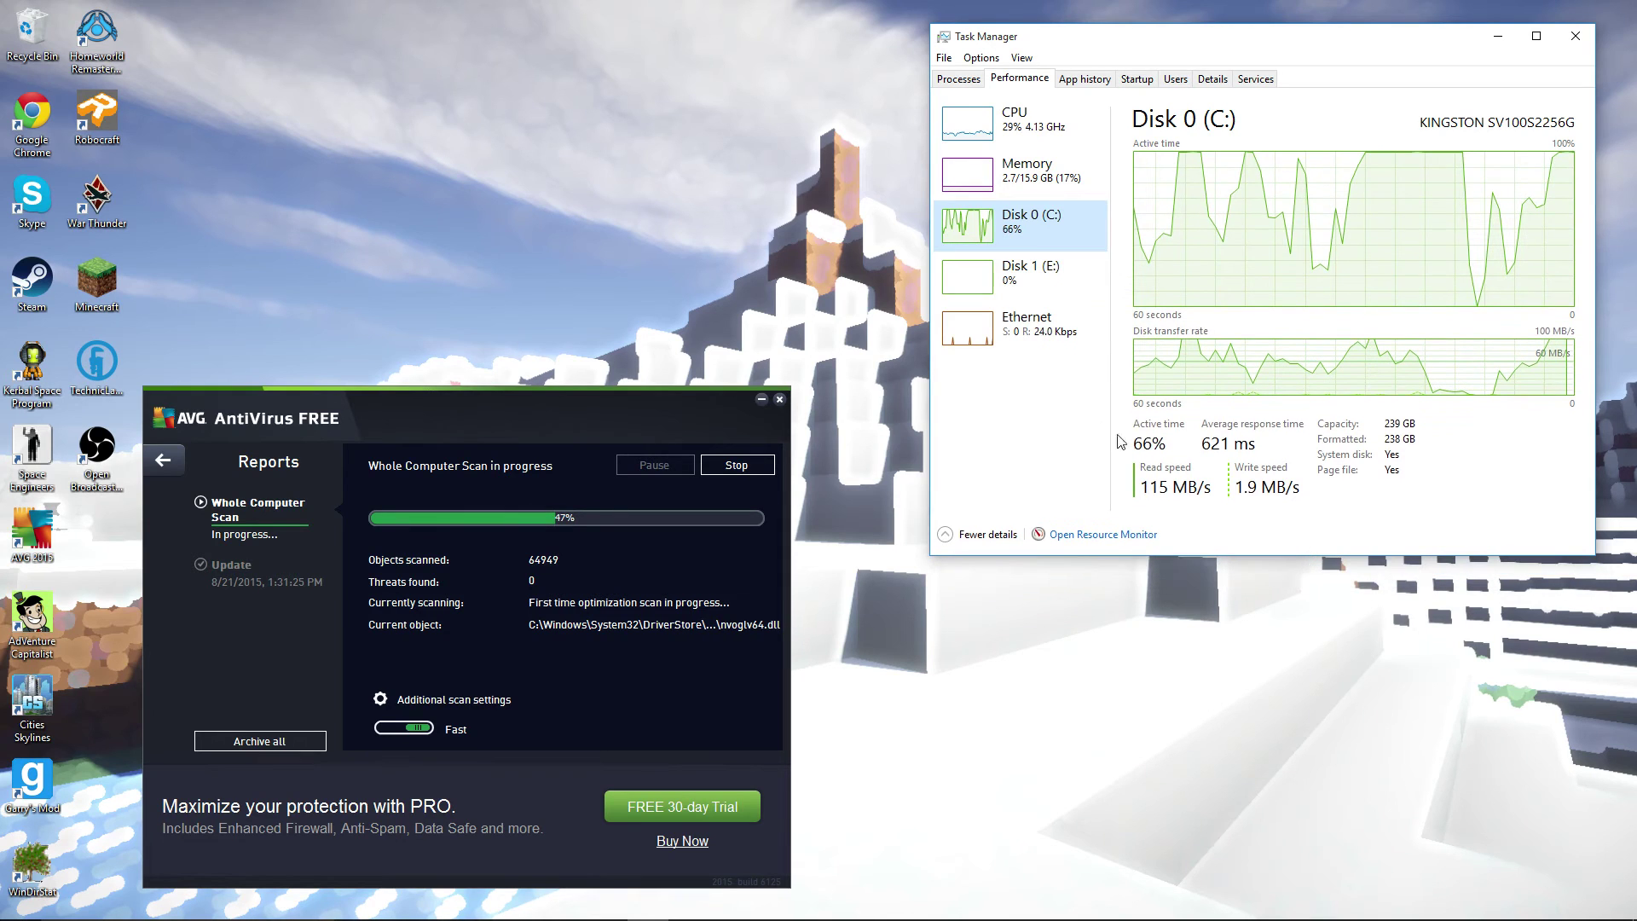
click(1041, 133)
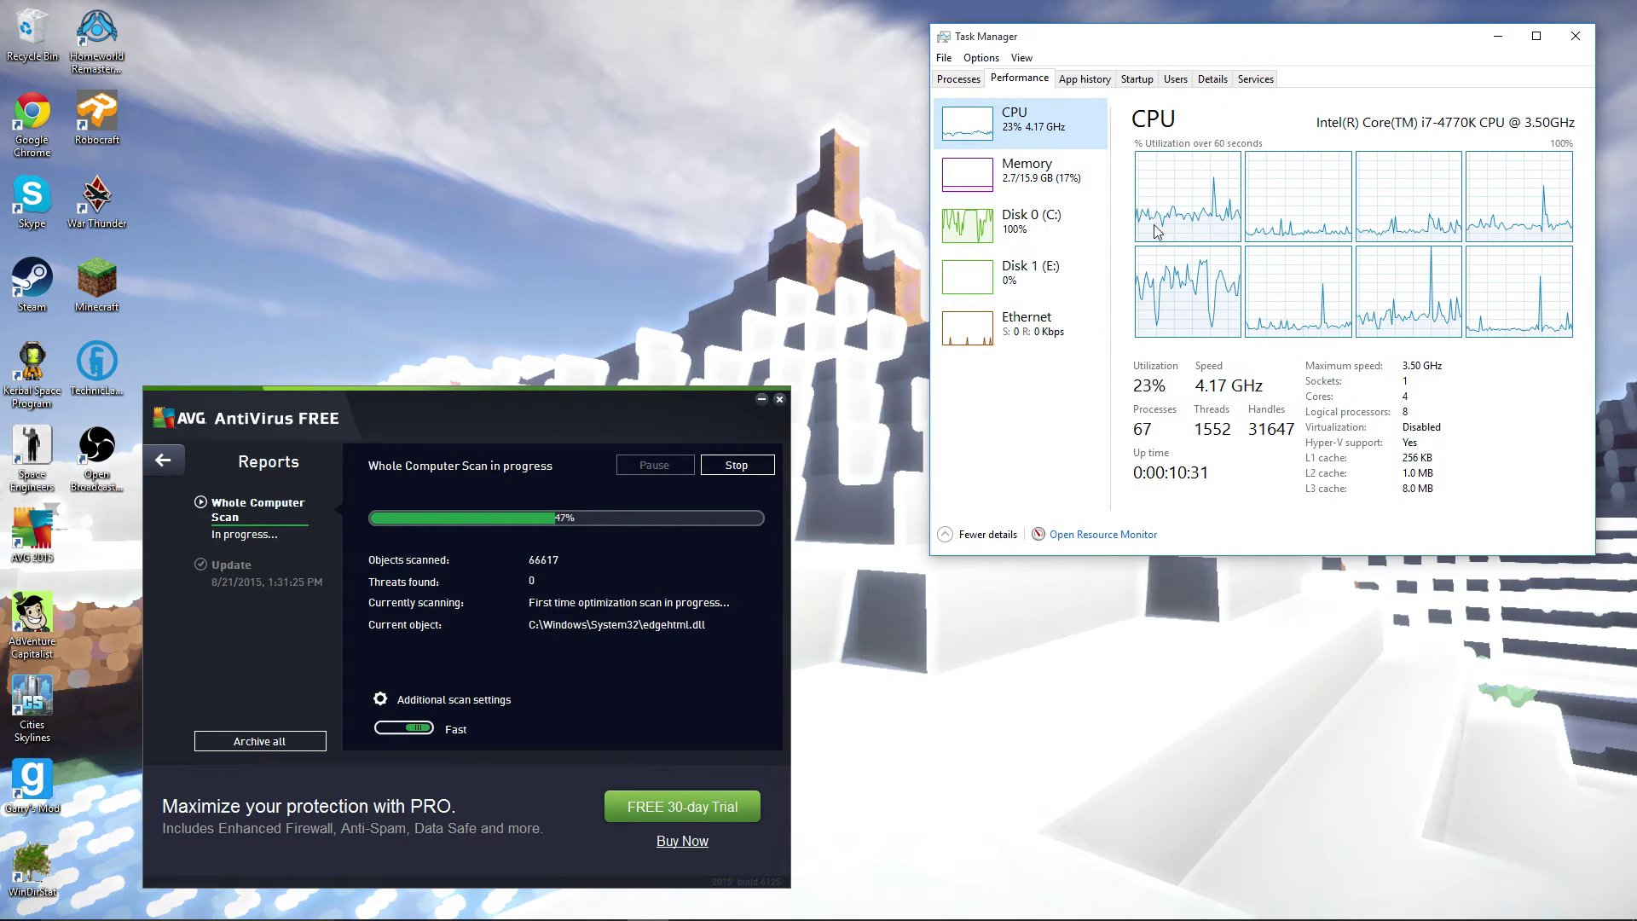
click(1026, 229)
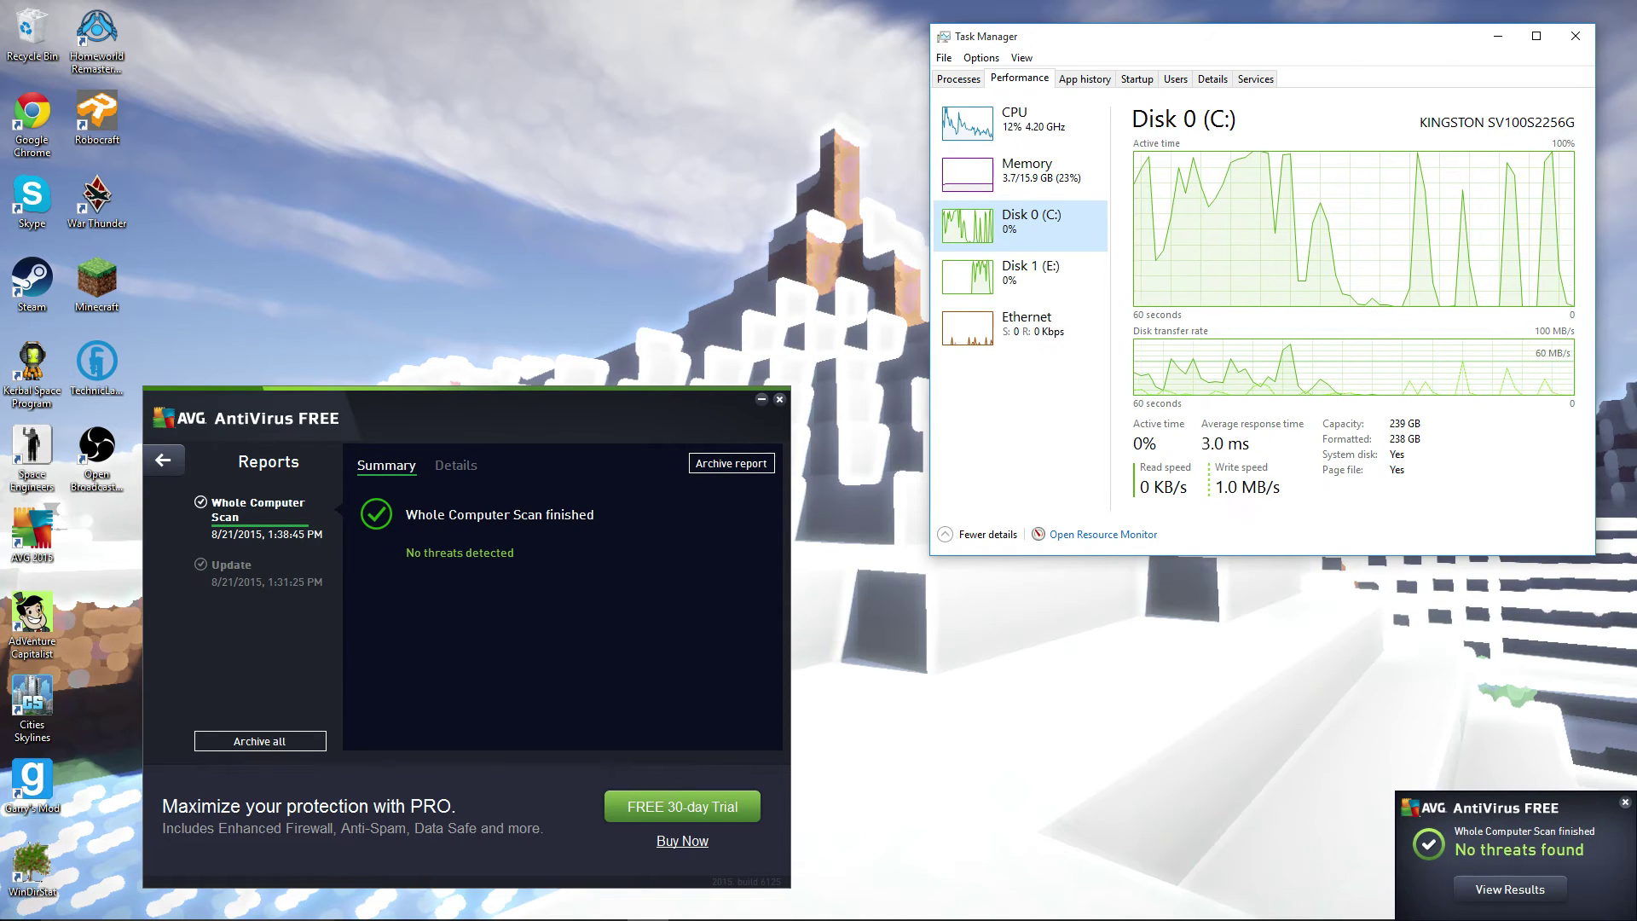
Dismiss AVG's no-threats notification, close AVG, and show Task Manager's CPU graph.
click(1625, 803)
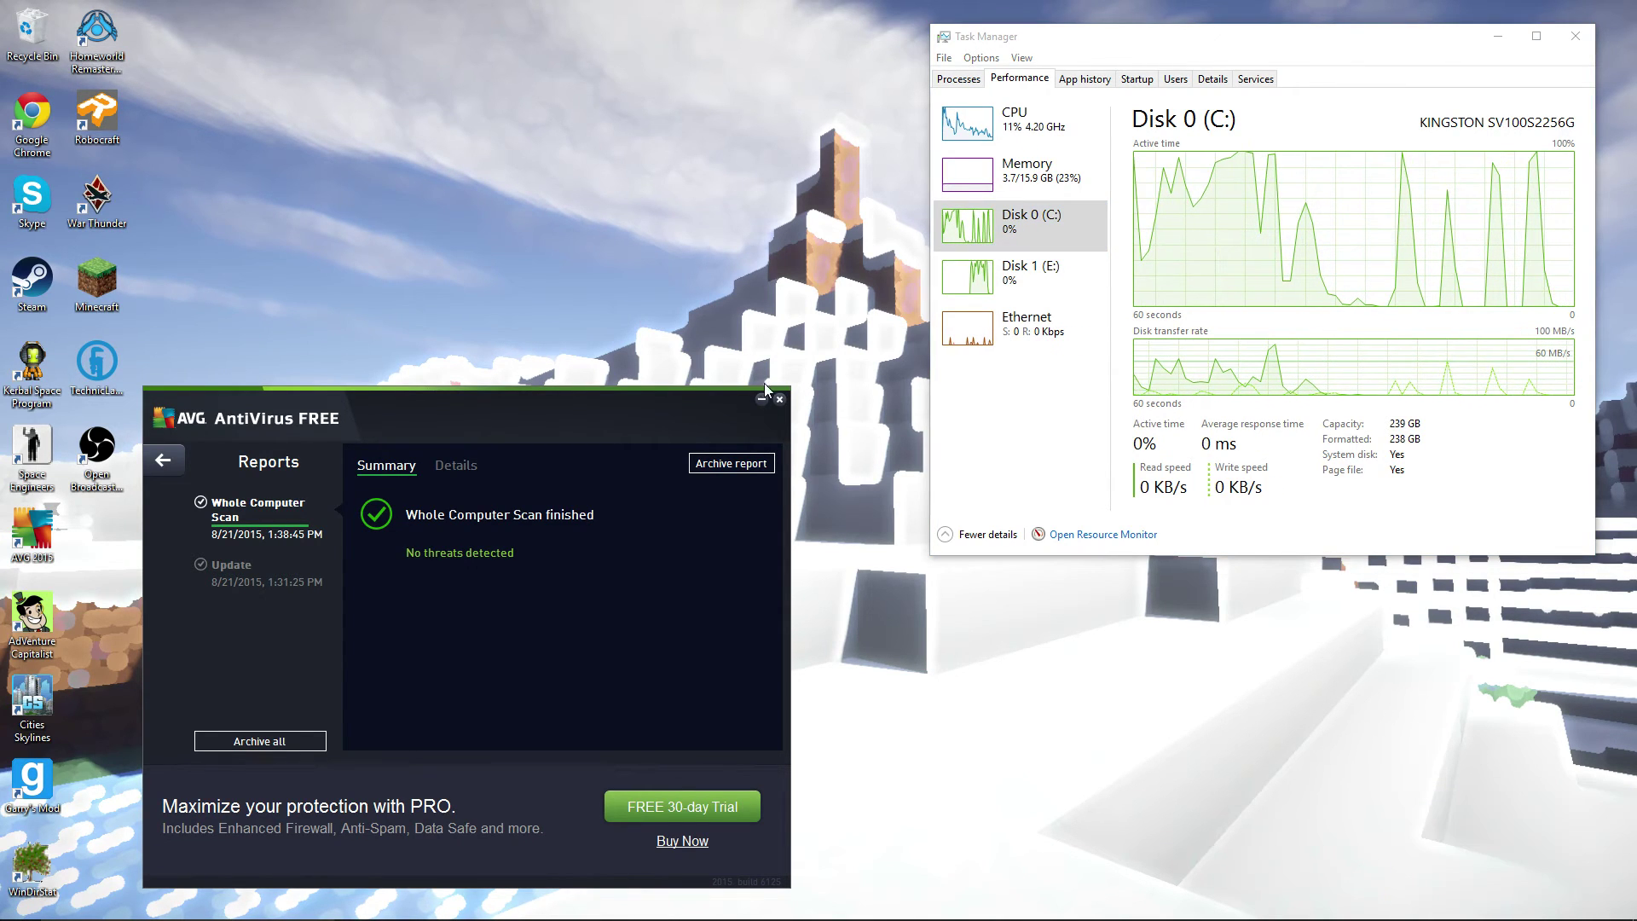
click(780, 399)
click(1035, 128)
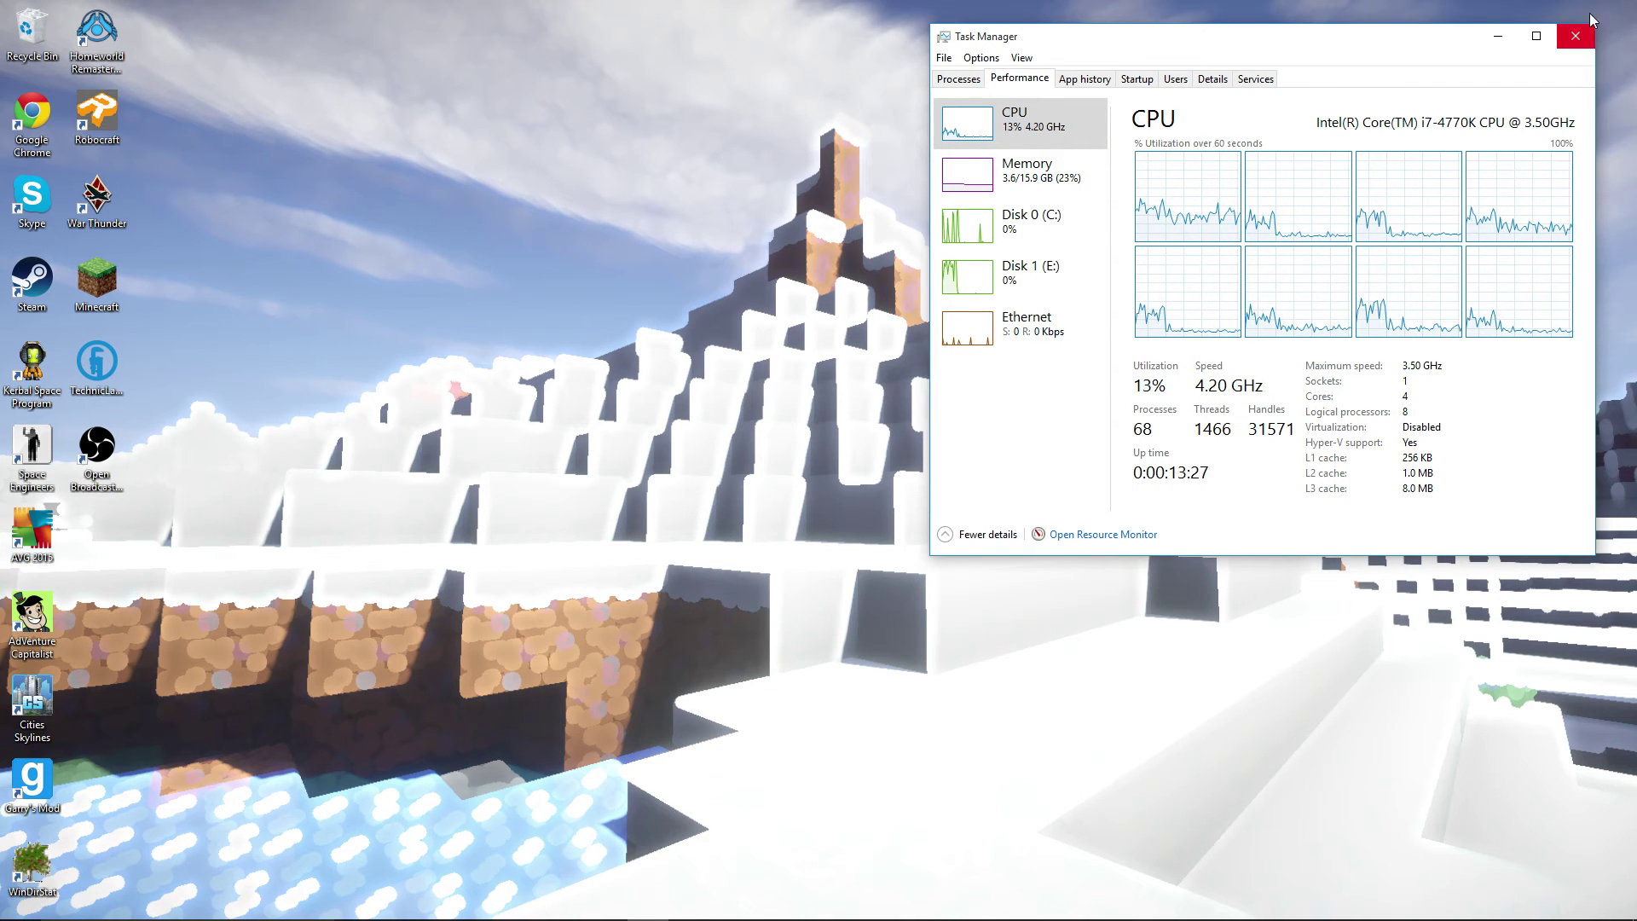
Close the Task Manager window, leaving only the desktop.
click(1576, 36)
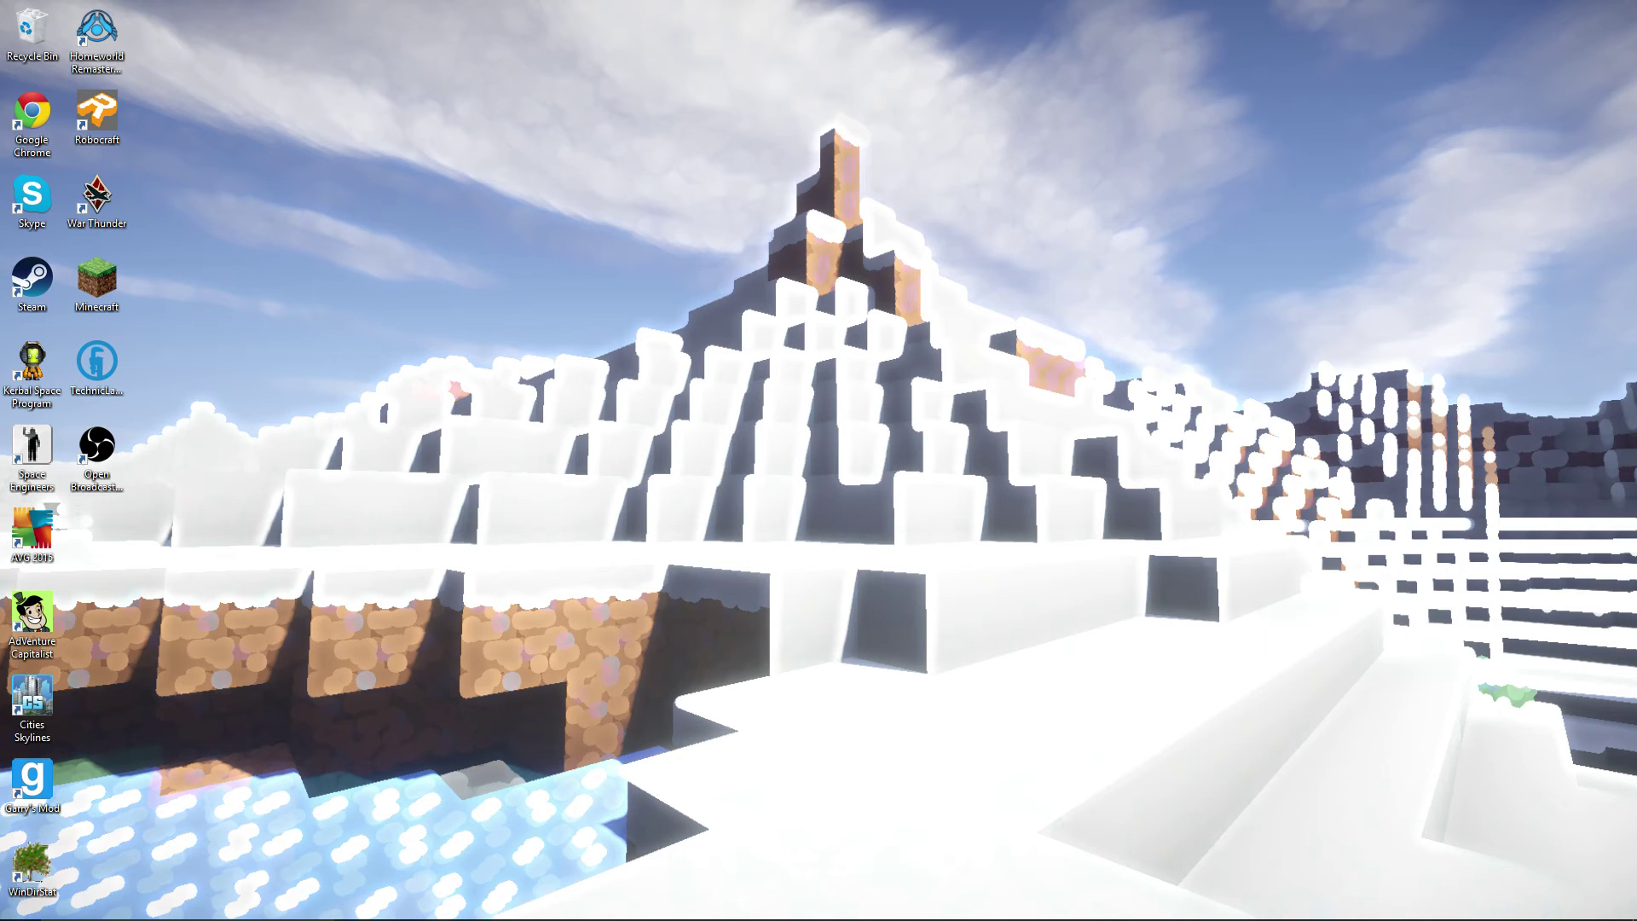
Open Command Prompt (Admin) from the Start right-click menu and centre its window.
right_click(32, 906)
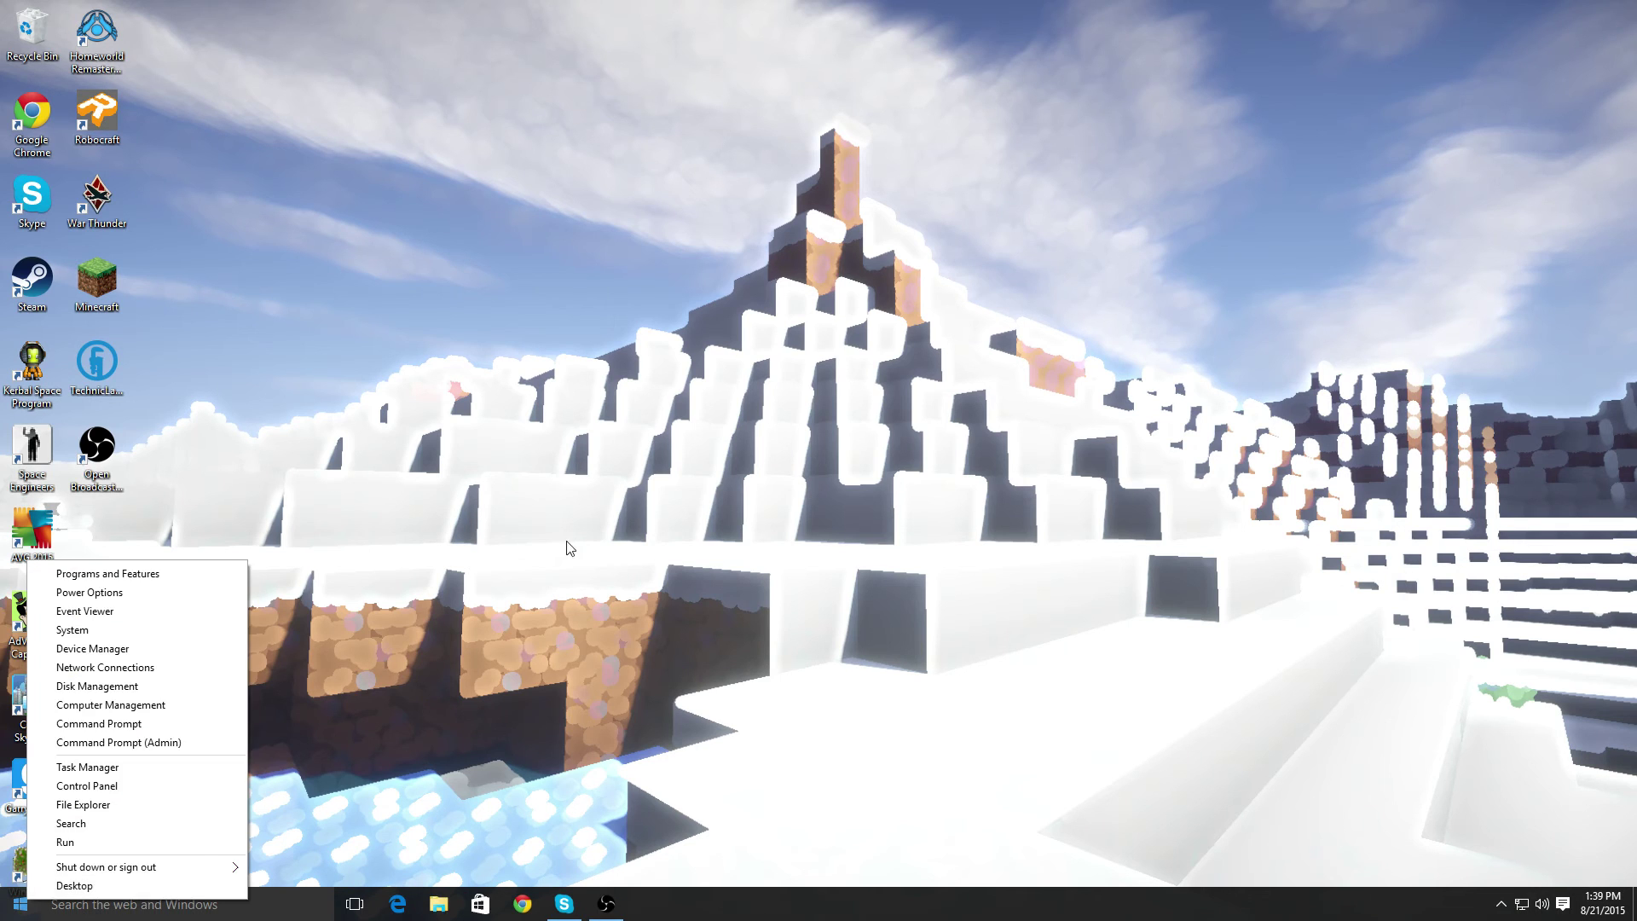
click(579, 526)
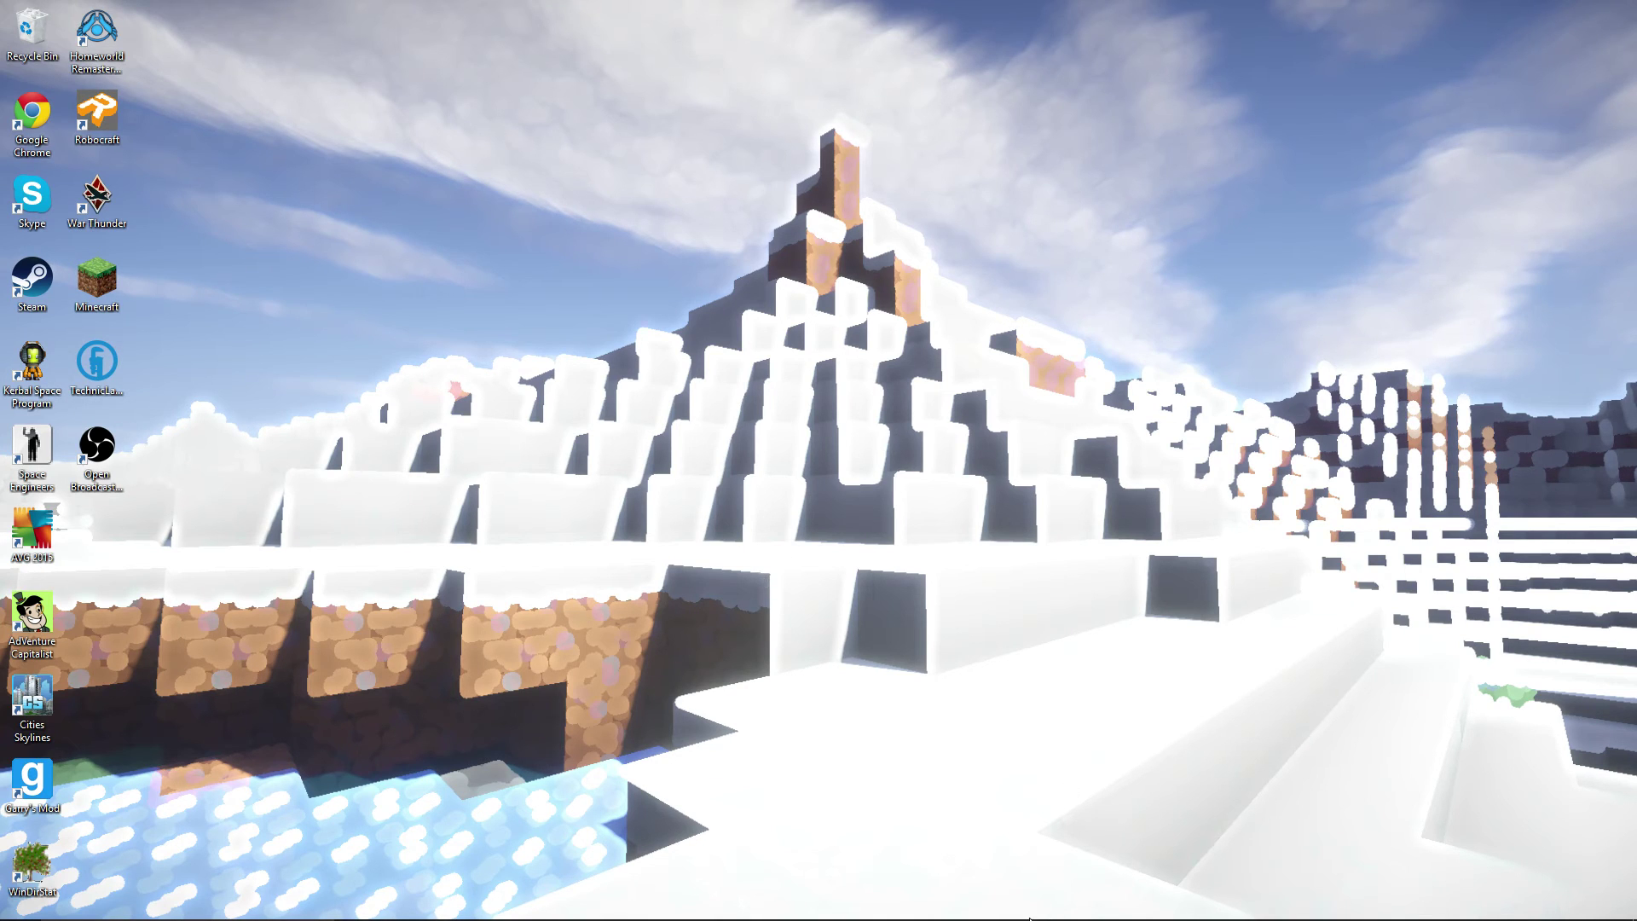
right_click(17, 903)
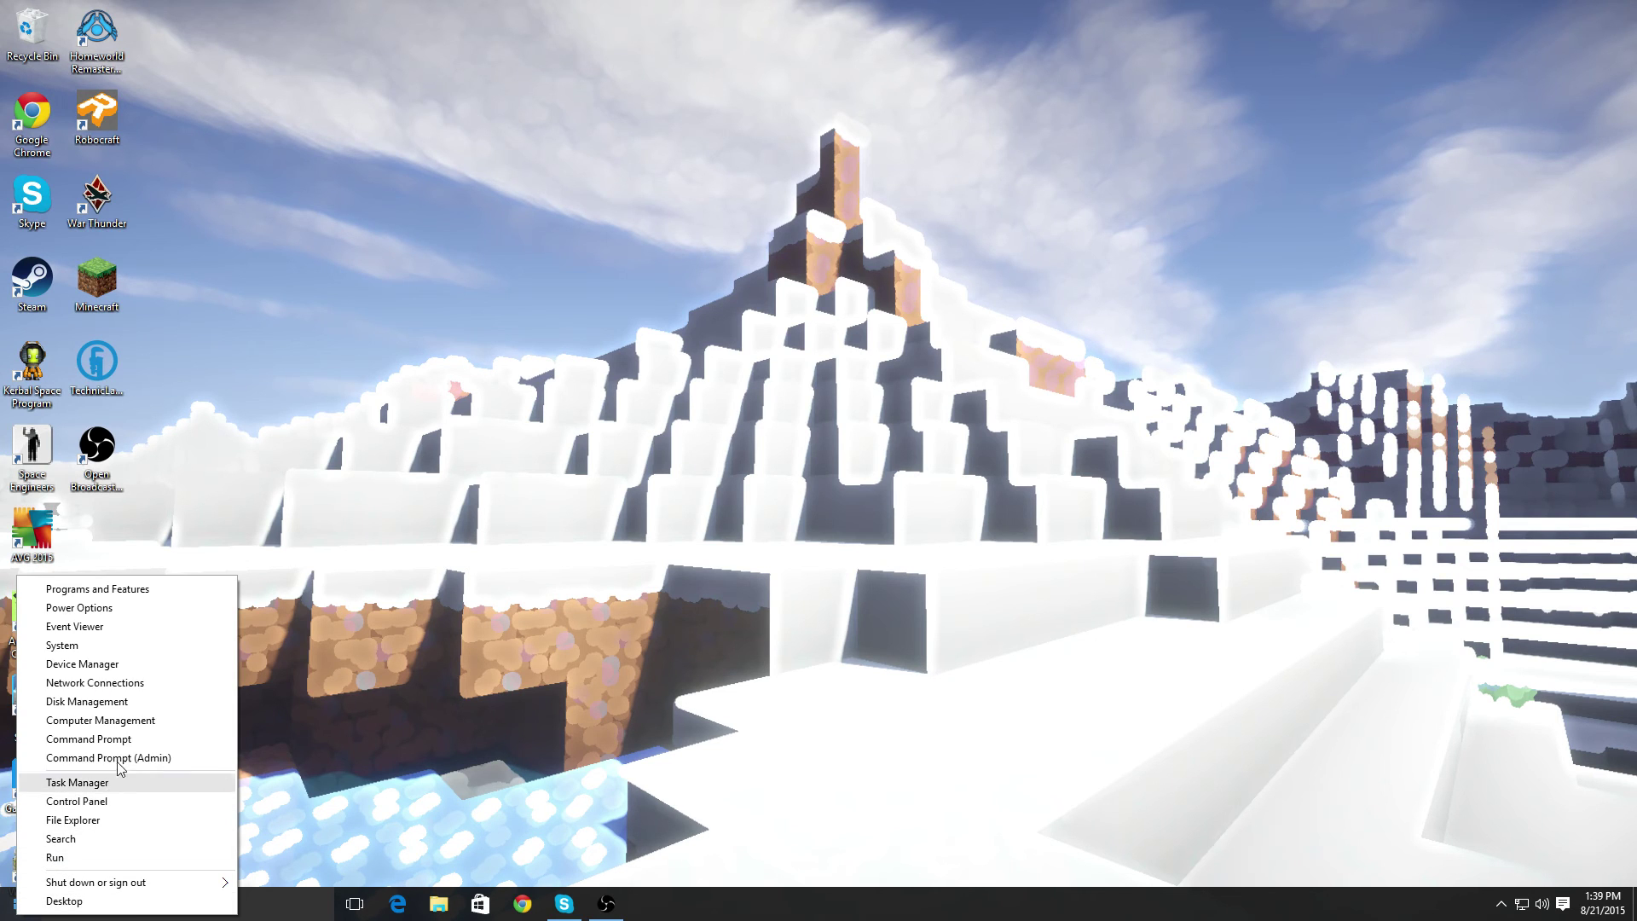
click(614, 713)
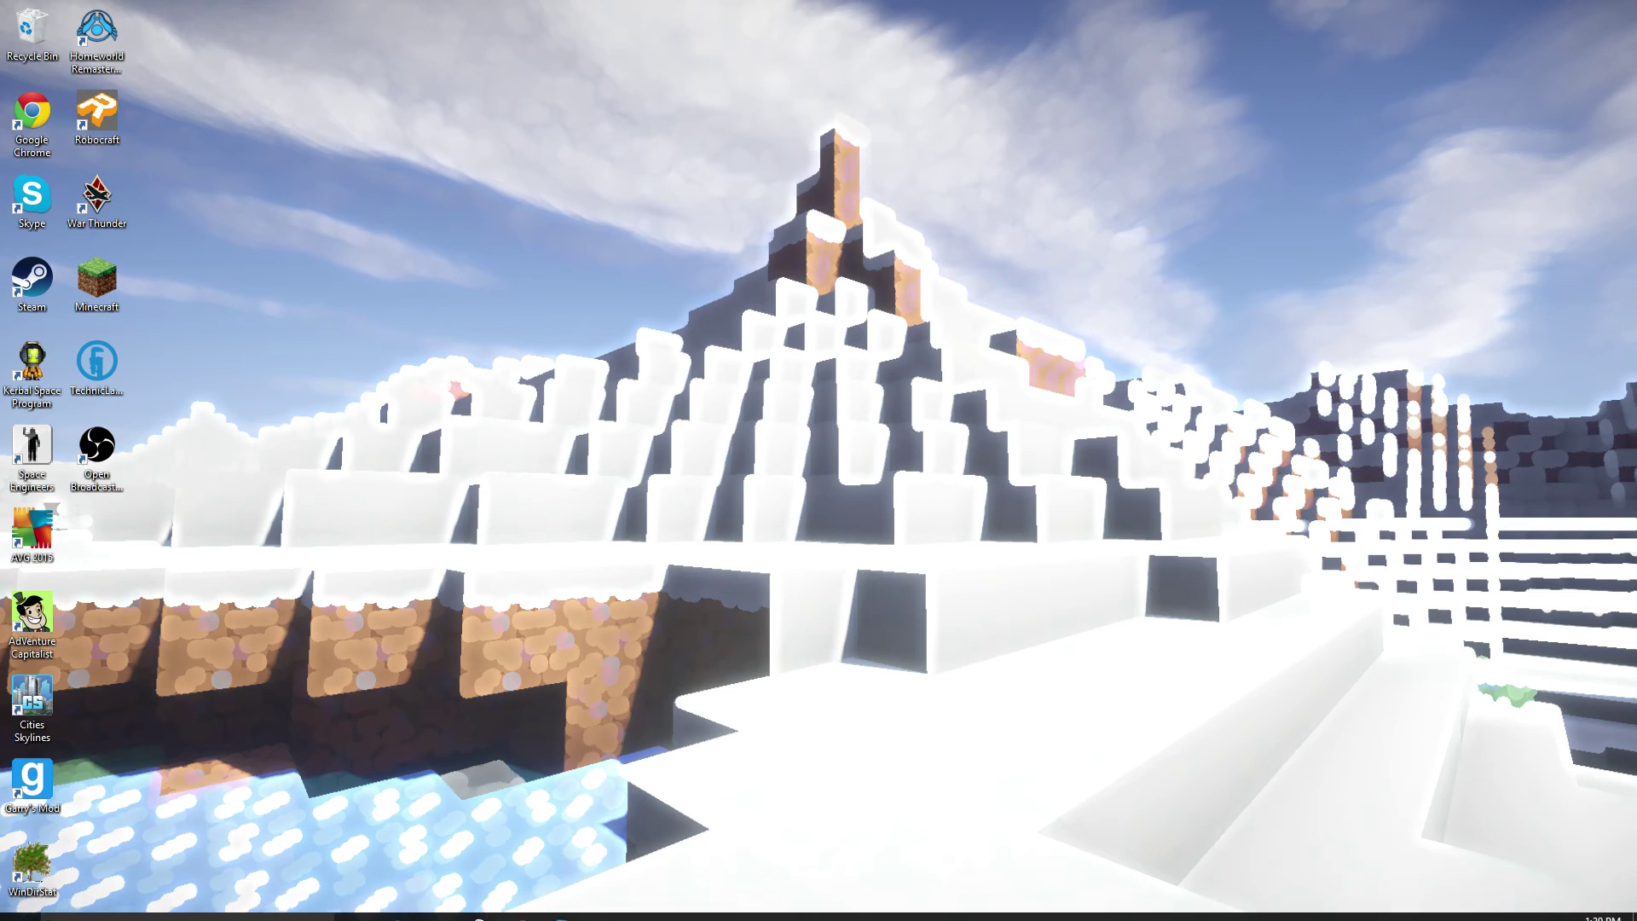
right_click(26, 904)
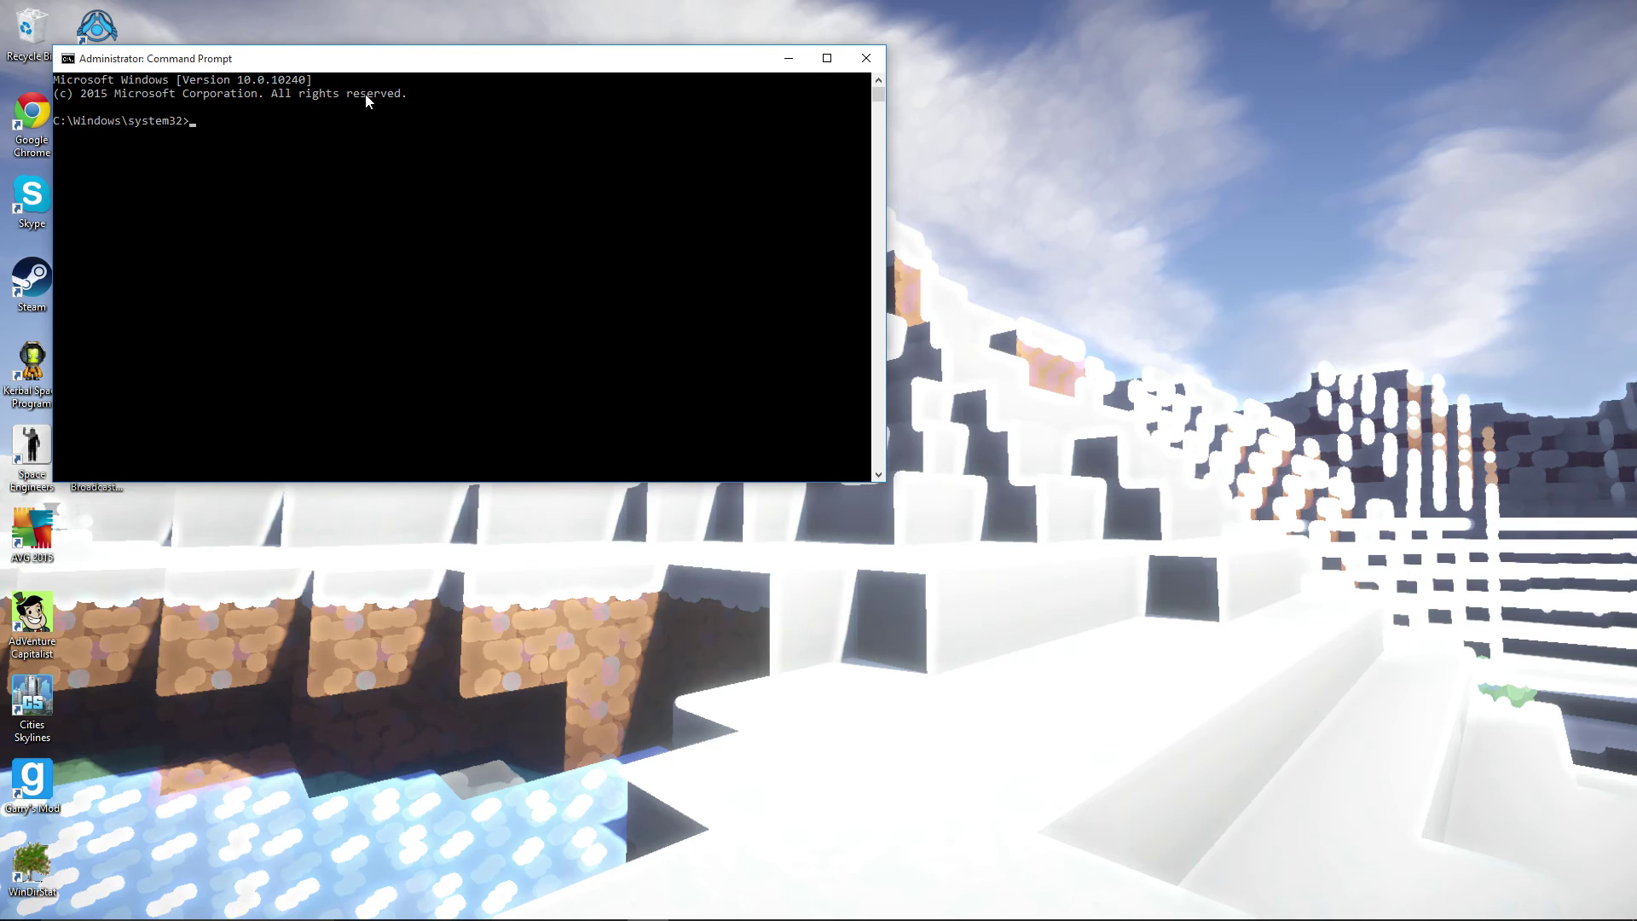
drag(382, 68, 865, 198)
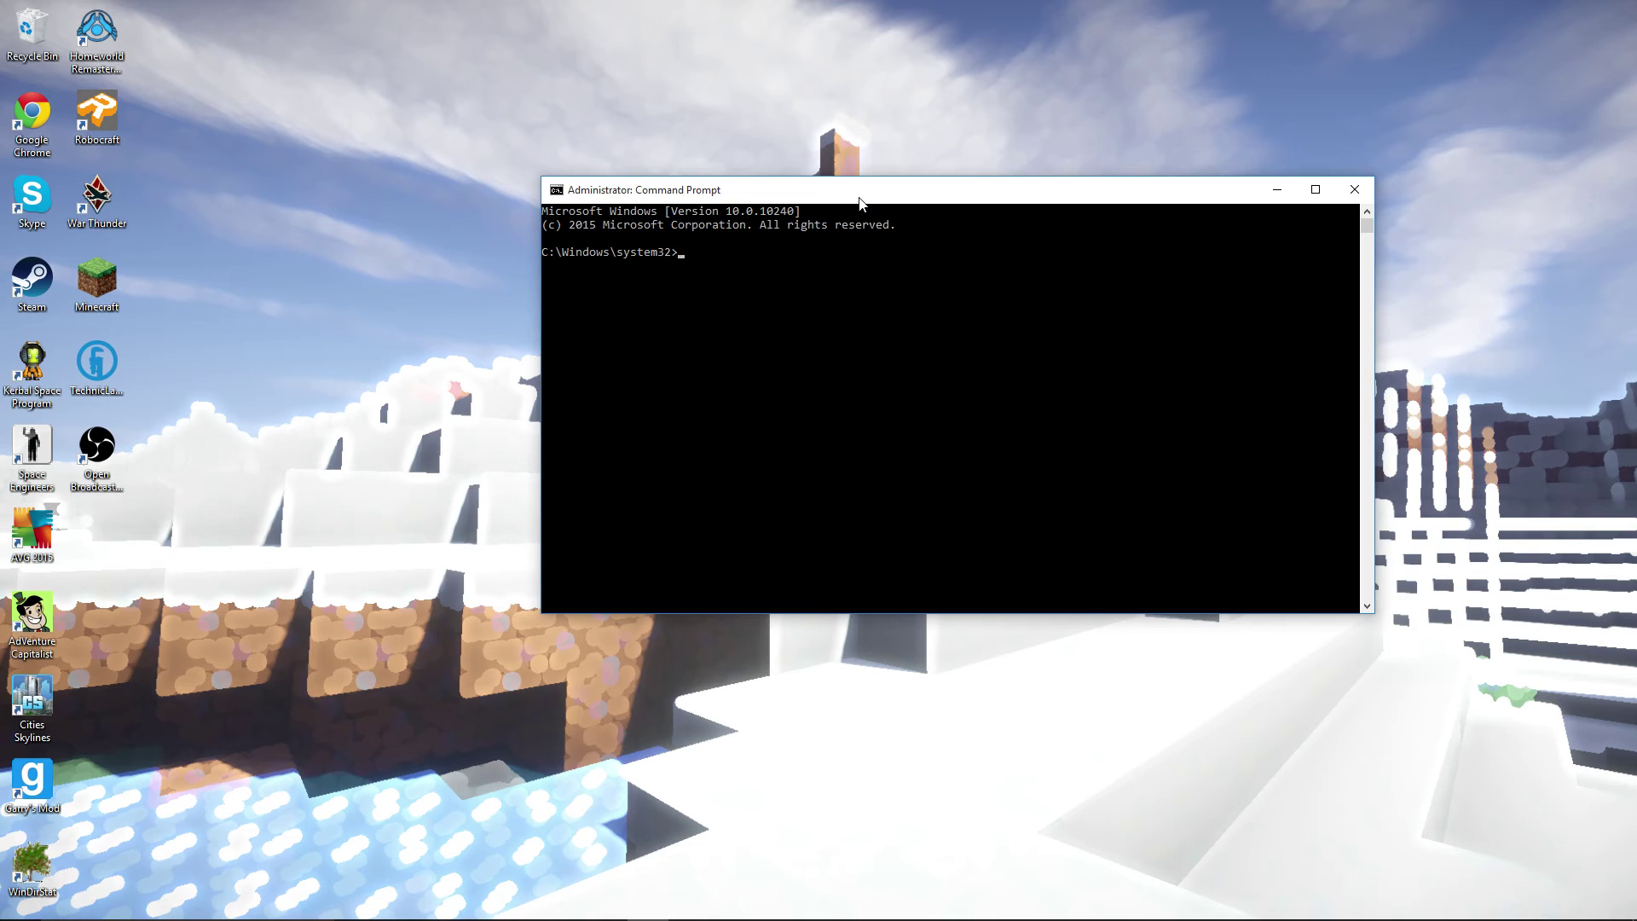
Type dir "C:\pro and Tab-complete the path down to RunTime\11\50\Intel32\ctor.dll.
text(d)
text(p)
key(Tab)
key(Tab)
key(Tab)
key(Tab)
key(Tab)
key(Tab)
key(Tab)
key(Tab)
key(Tab)
key(Tab)
key(Tab)
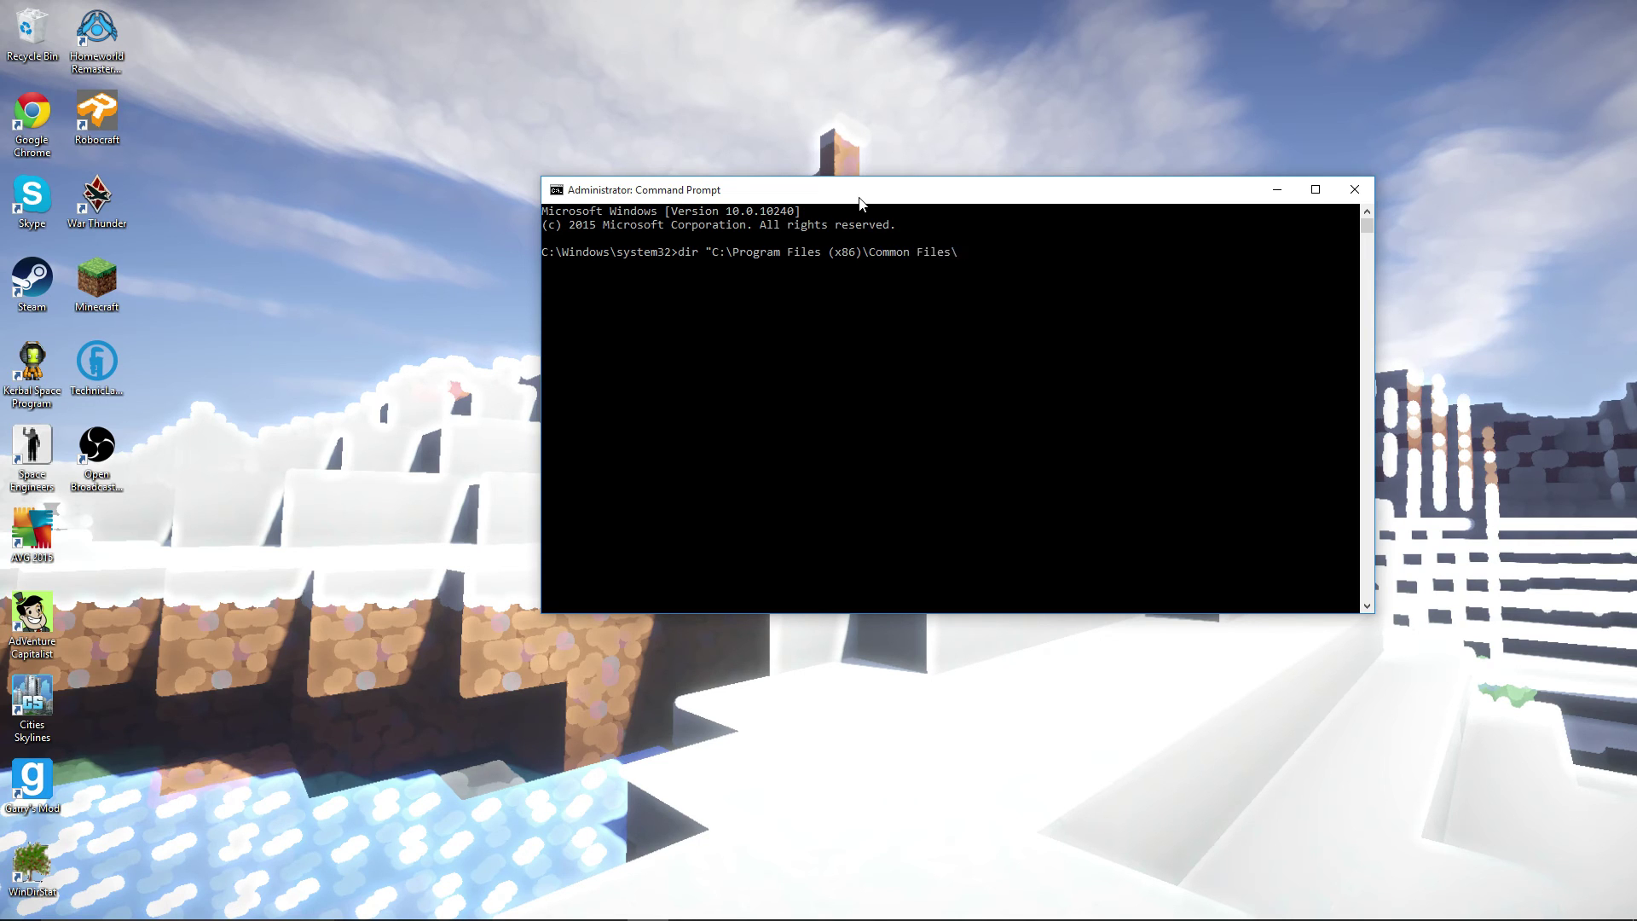
key(Tab)
key(Tab)
key(Tab)
key(Tab)
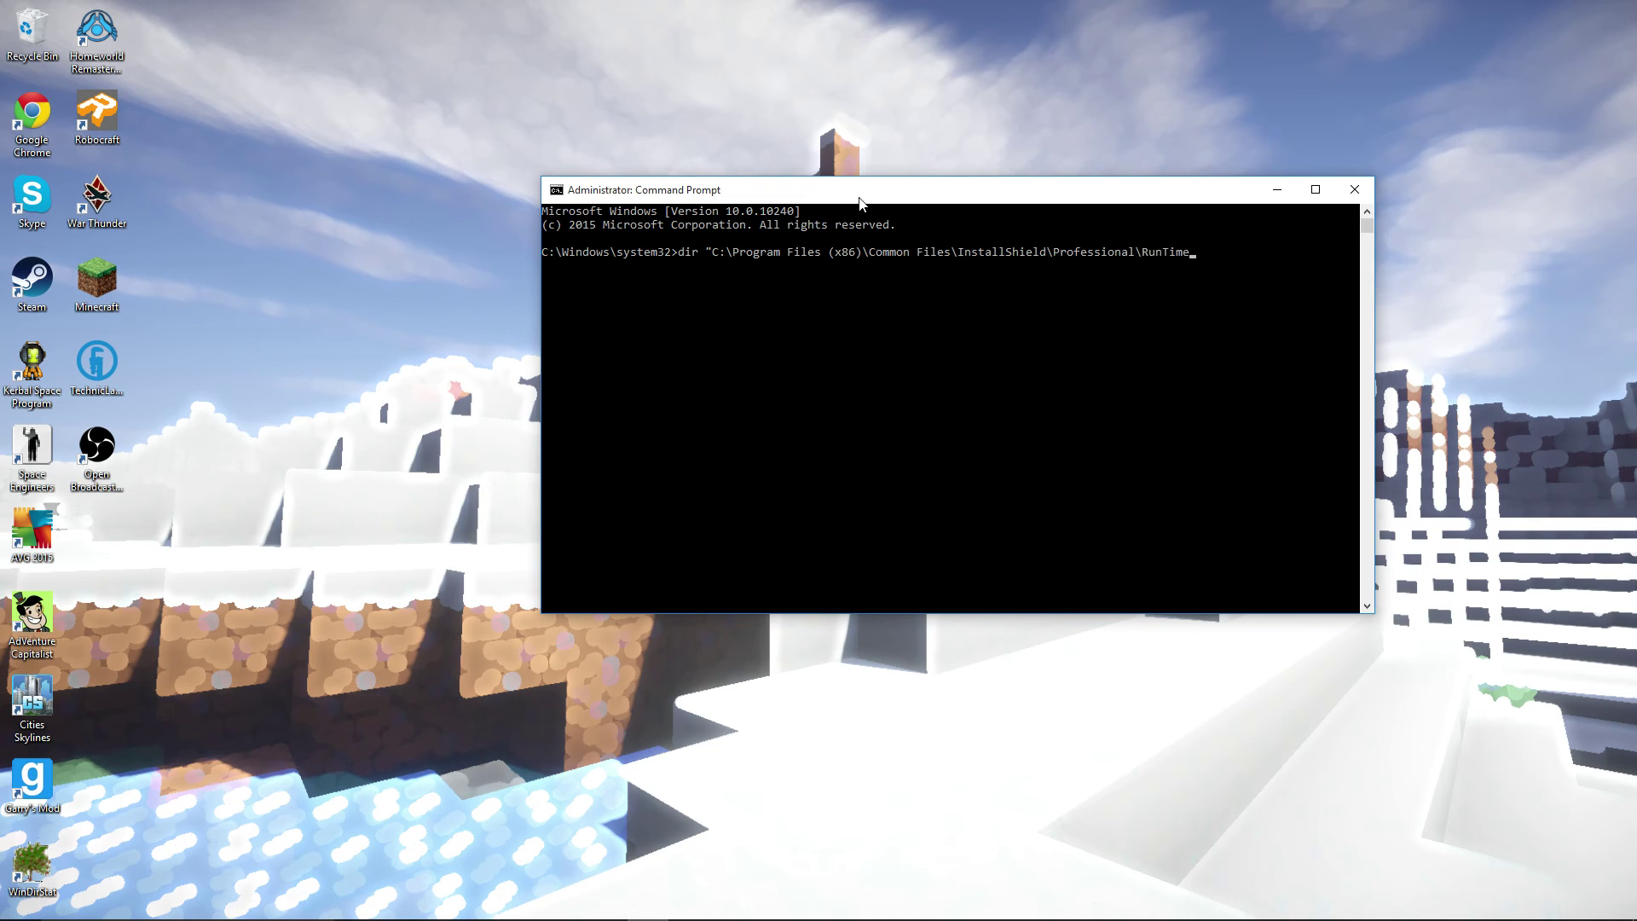
key(Tab)
key(Tab)
text(\c)
key(Tab)
Change the command verb from dir to del, correcting mistyped letters.
key(BackSpace)
key(BackSpace)
text(EL)
key(BackSpace)
key(BackSpace)
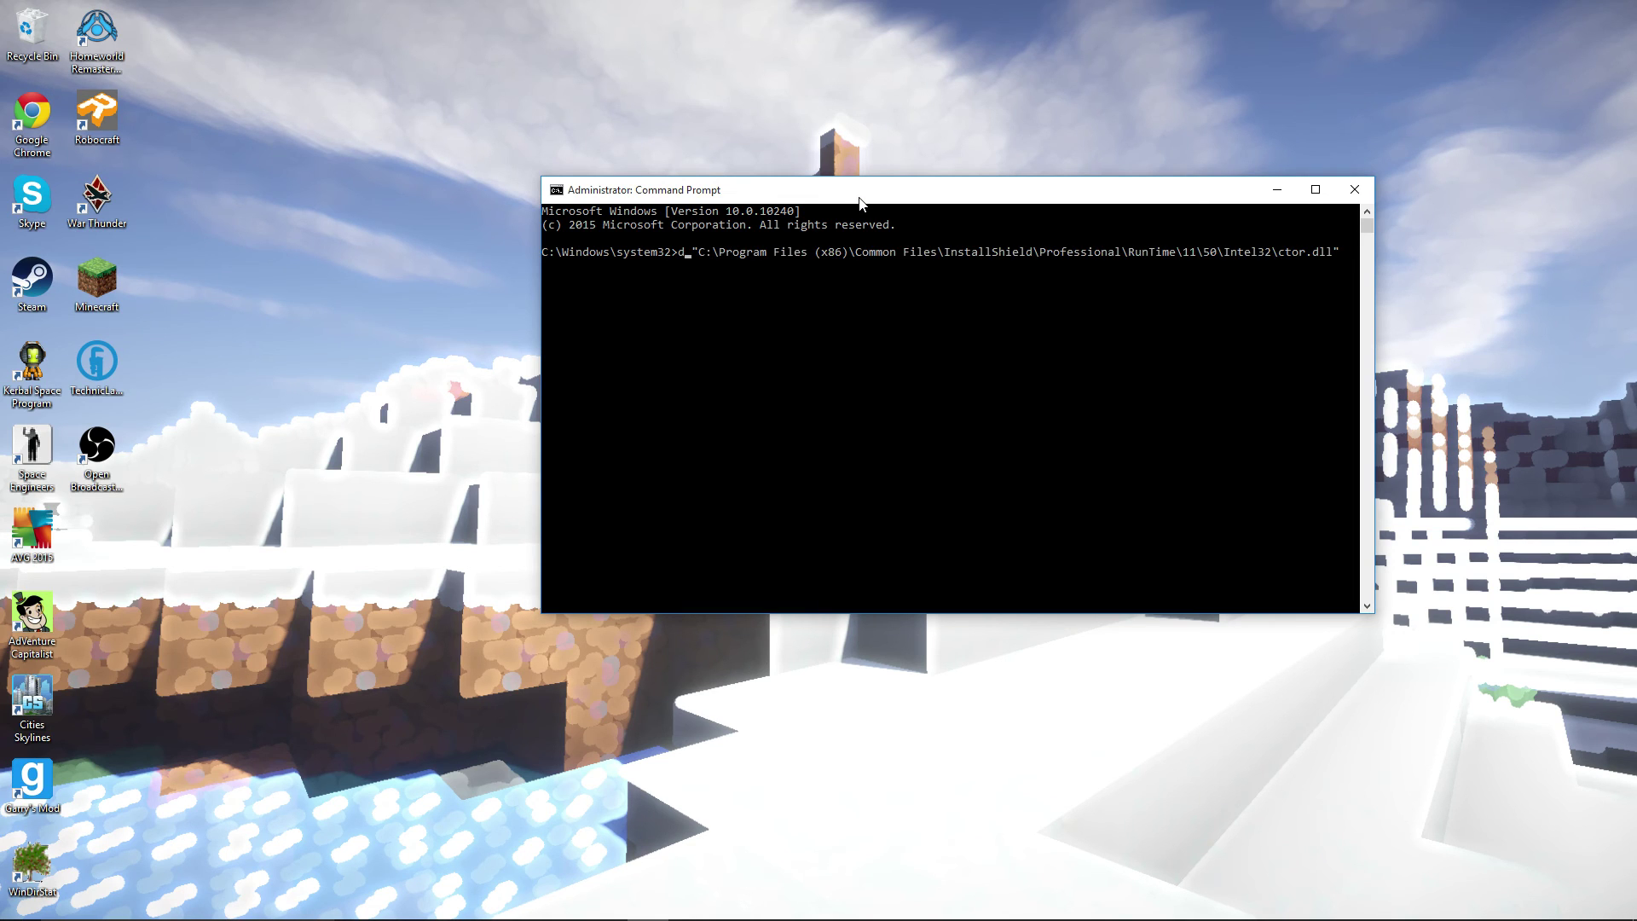
text(w)
key(BackSpace)
text(el)
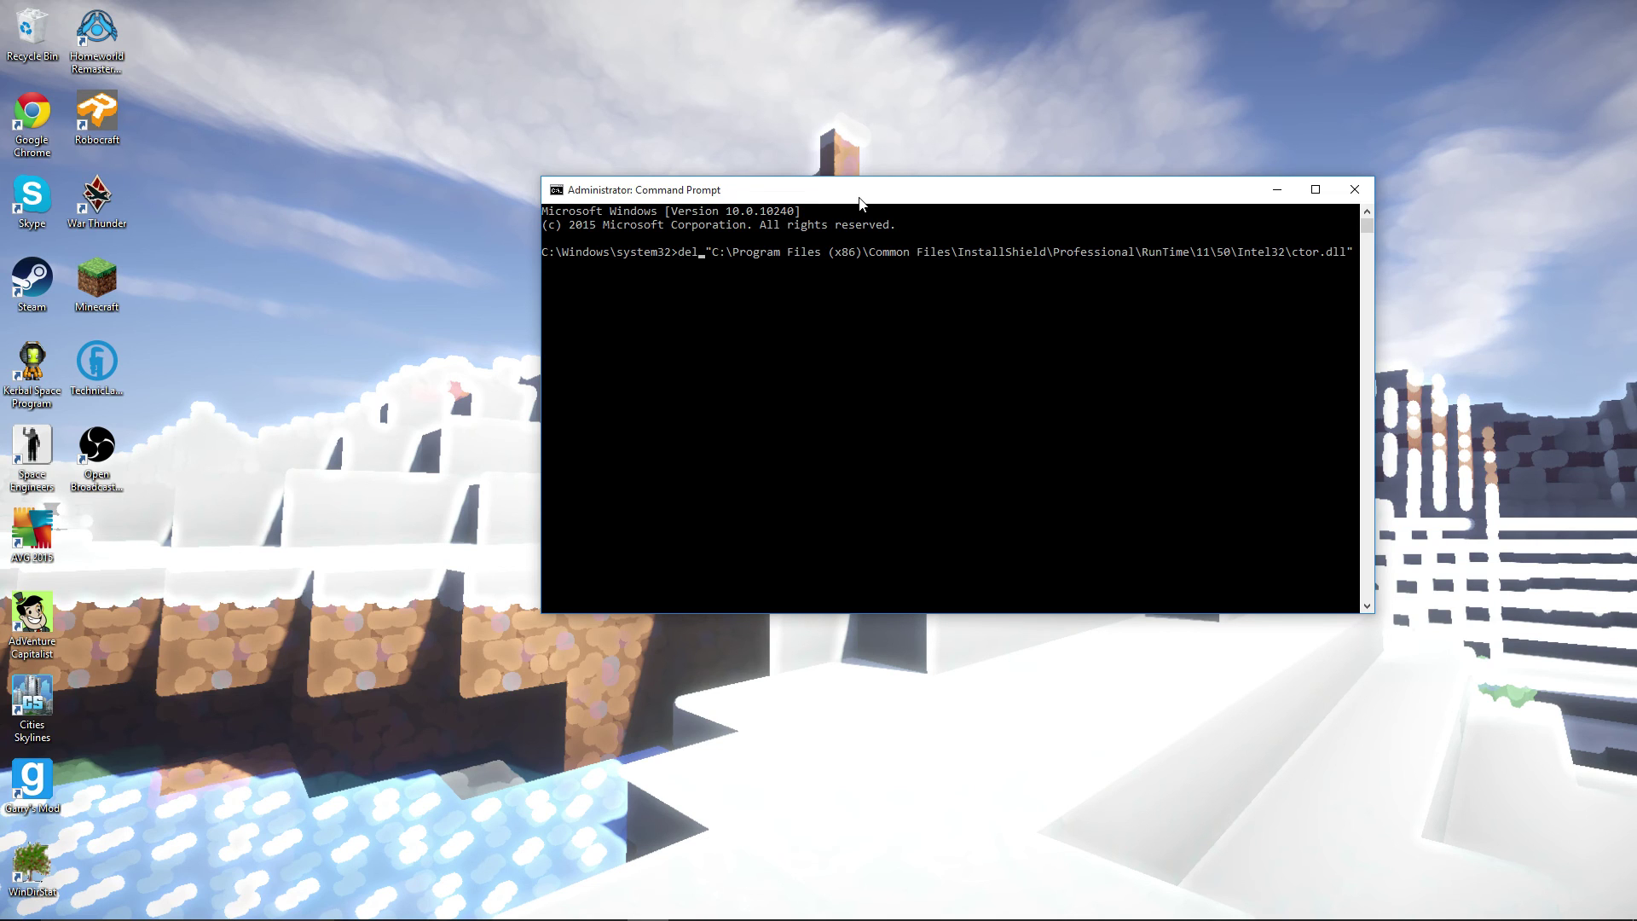
Highlight the del command word in Mark mode, then exit marking.
key(shift+Left)
key(shift+Left)
key(shift+Left)
key(shift+Left)
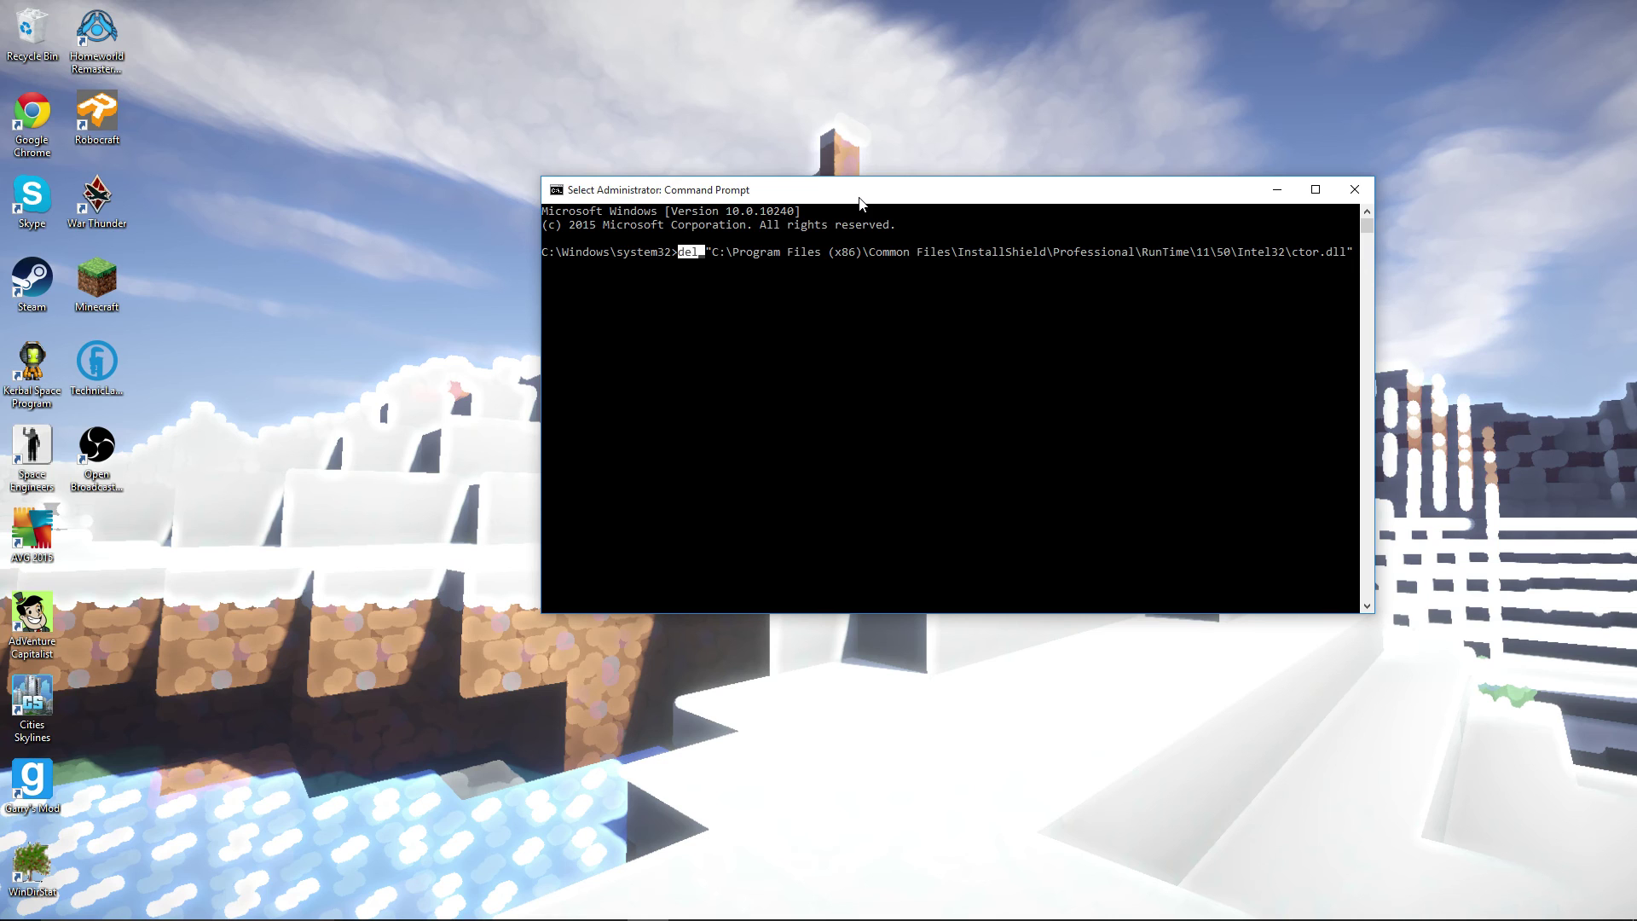
key(Escape)
key(shift+Left)
key(shift+Left)
key(shift+Left)
key(Escape)
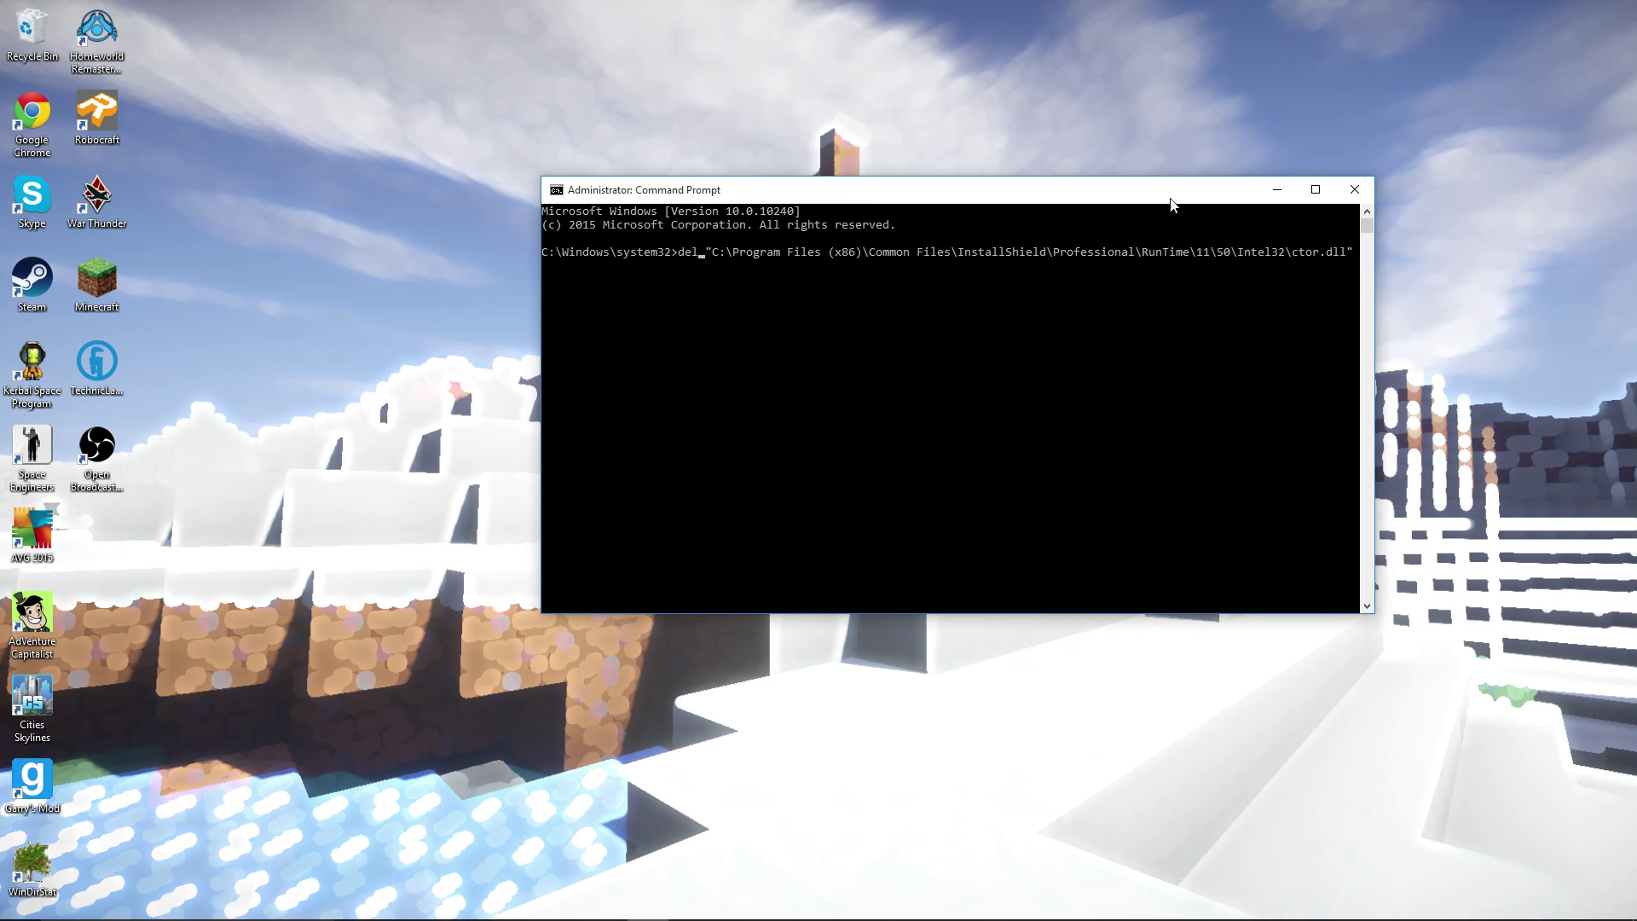
Close the administrator Command Prompt window and drag selection boxes across the empty desktop.
click(1367, 191)
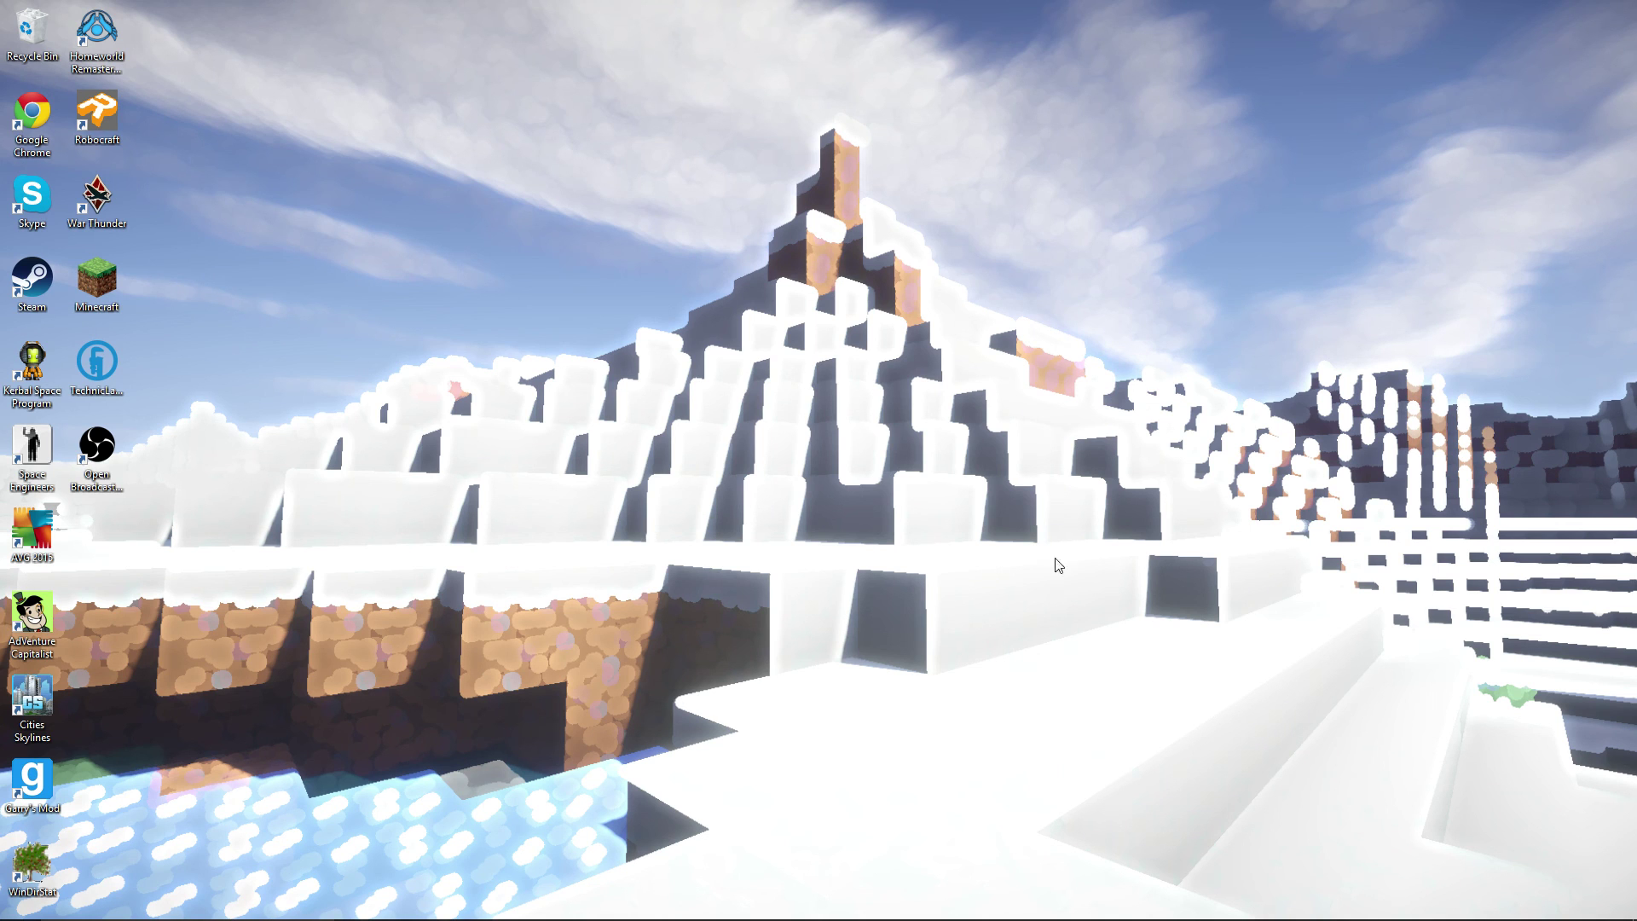
drag(1088, 670, 540, 407)
drag(363, 404, 996, 816)
drag(1034, 749, 516, 564)
drag(461, 579, 772, 681)
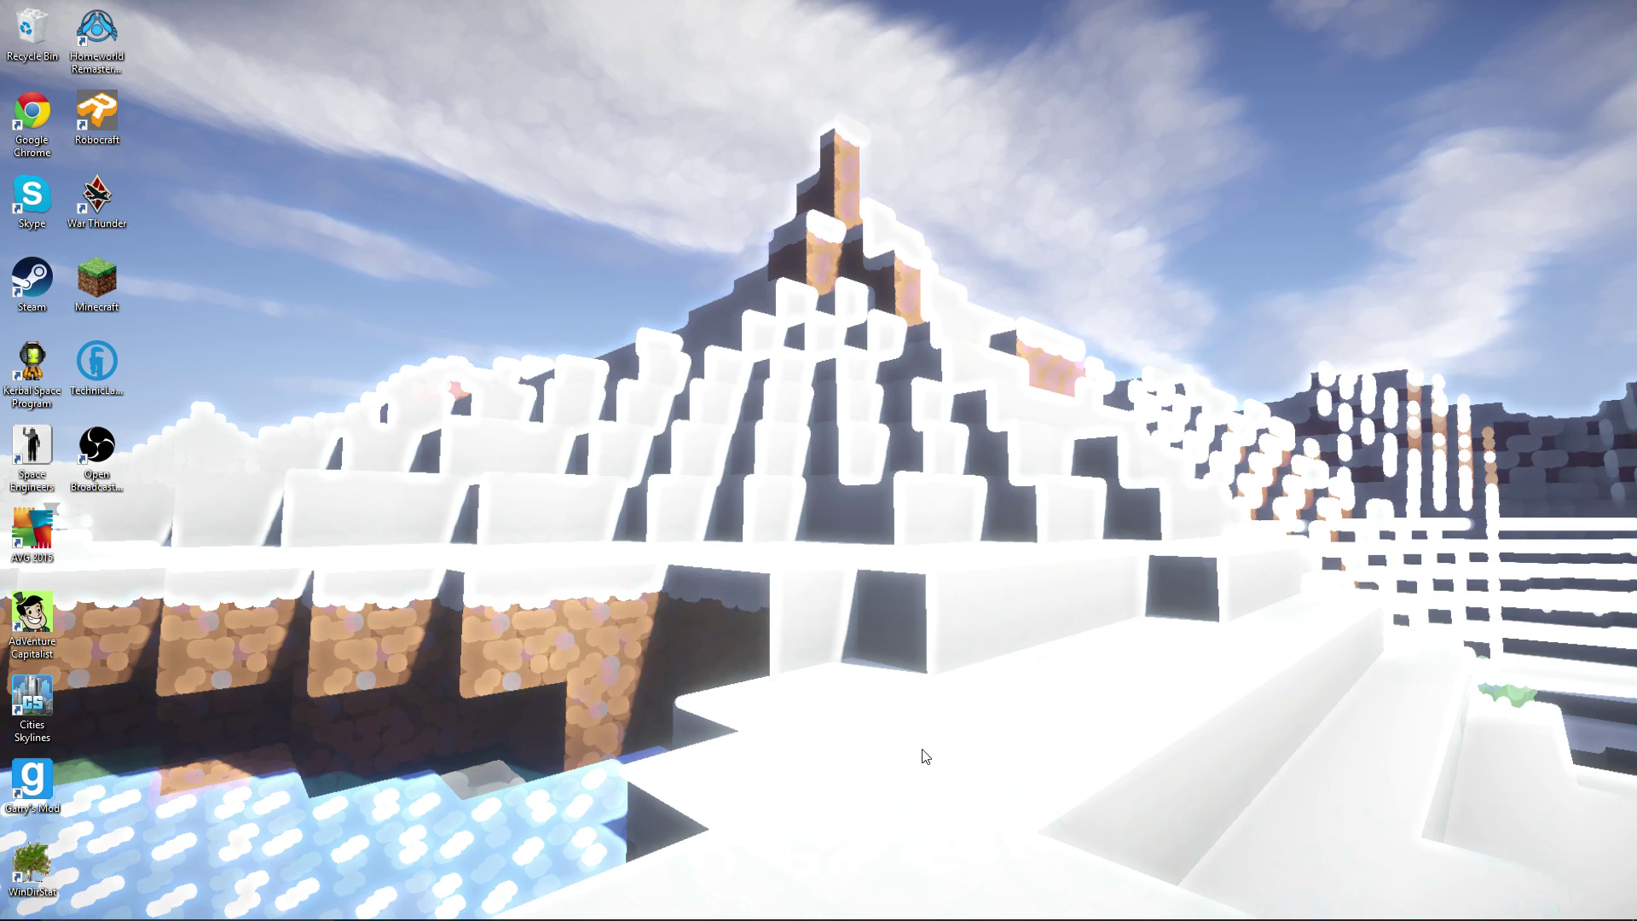